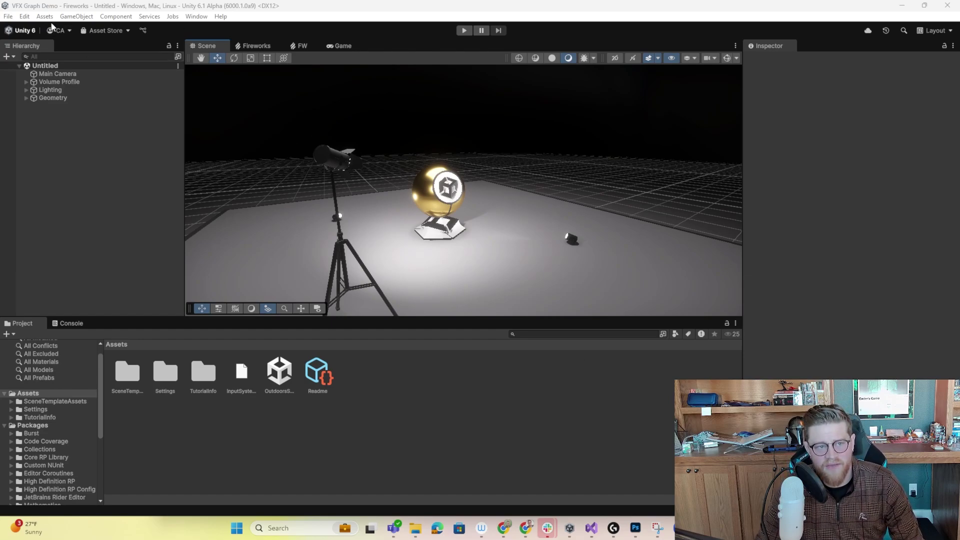
pyautogui.click(8, 16)
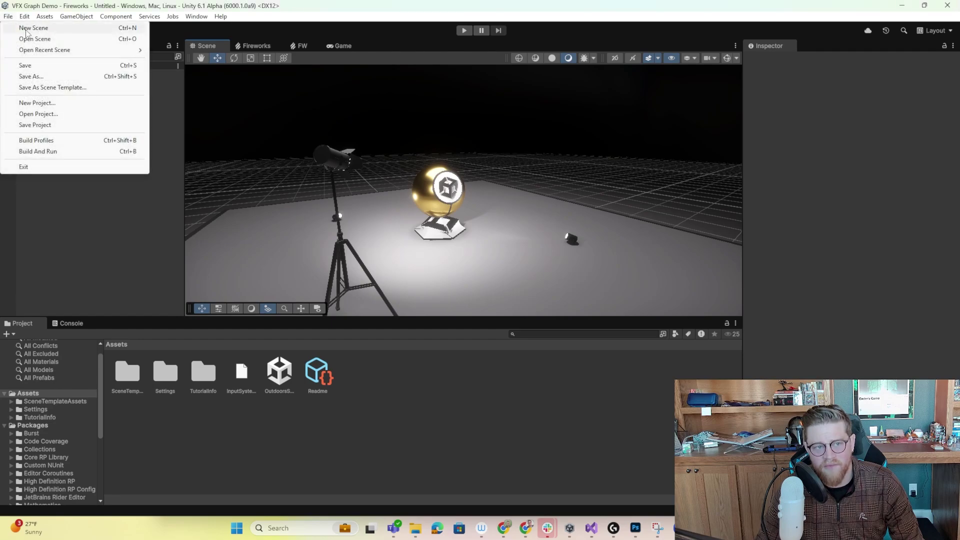
pyautogui.click(28, 31)
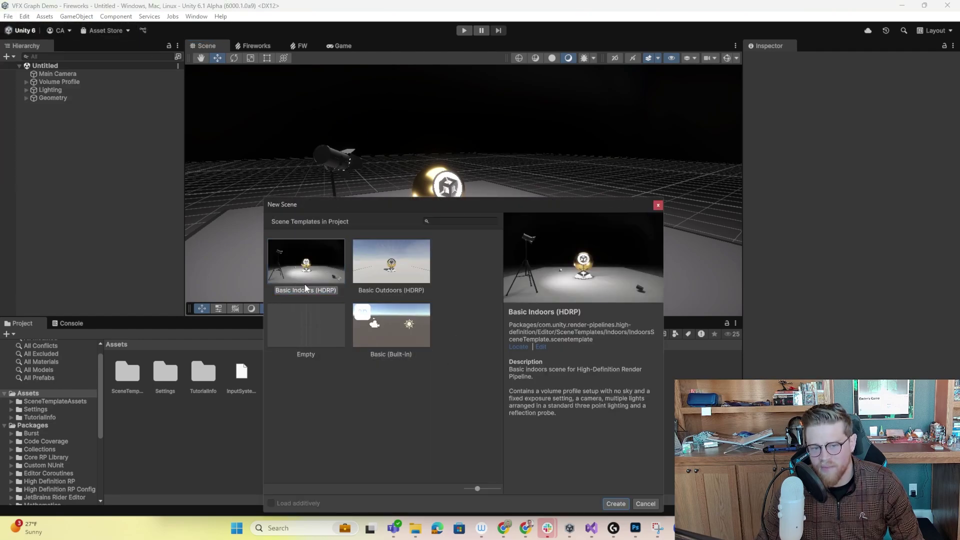
pyautogui.click(659, 208)
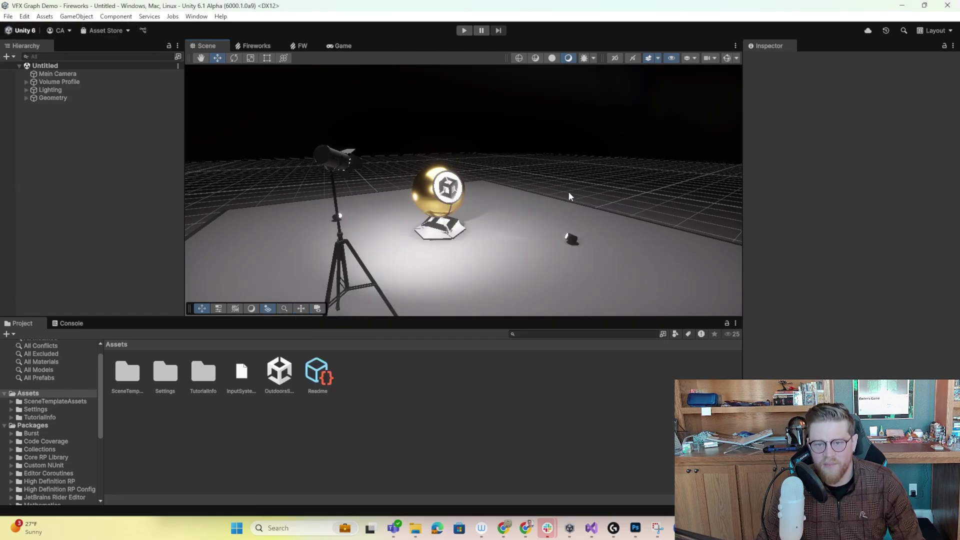
# Step: Create a Visual Effect Graph asset named FW in the Assets folder from the Firework template
pyautogui.keyDown('alt'); pyautogui.moveTo(568, 191); pyautogui.dragTo(449, 185); pyautogui.keyUp('alt')
pyautogui.moveTo(474, 173); pyautogui.dragTo(485, 195, button='middle')
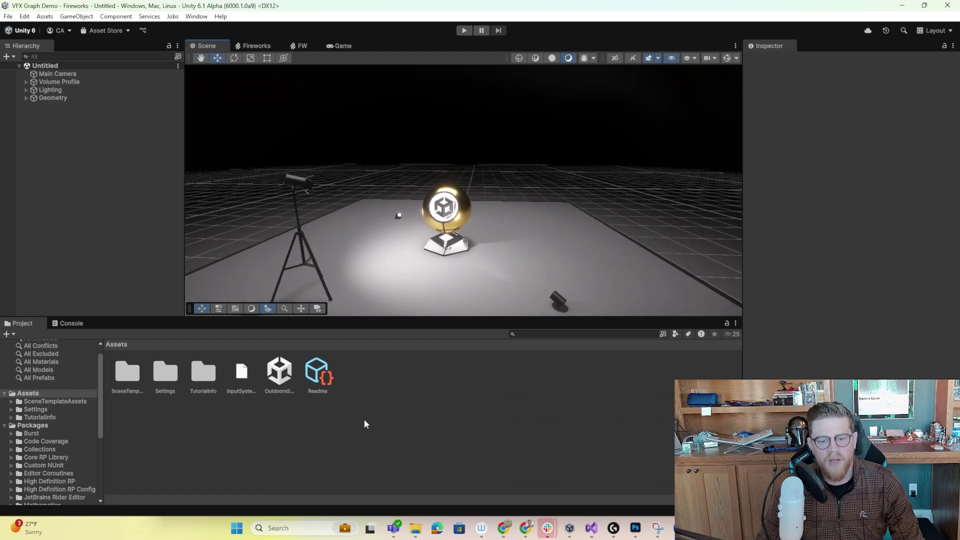
pyautogui.rightClick(375, 378)
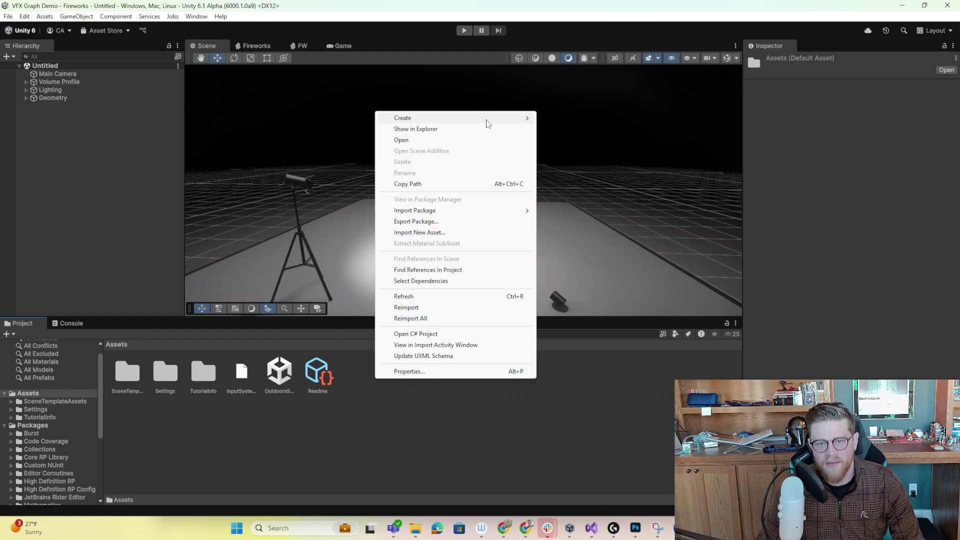
pyautogui.moveTo(487, 123)
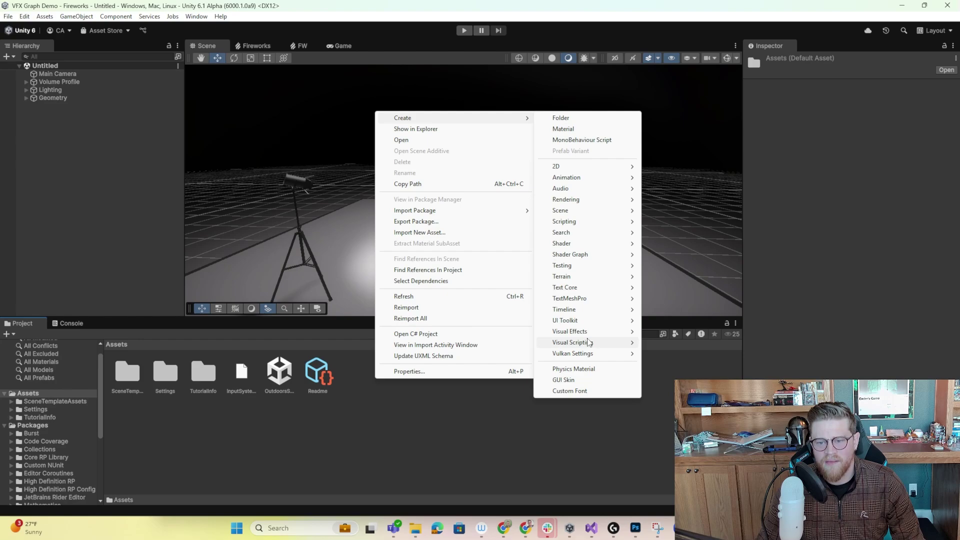
pyautogui.moveTo(600, 334)
pyautogui.click(683, 332)
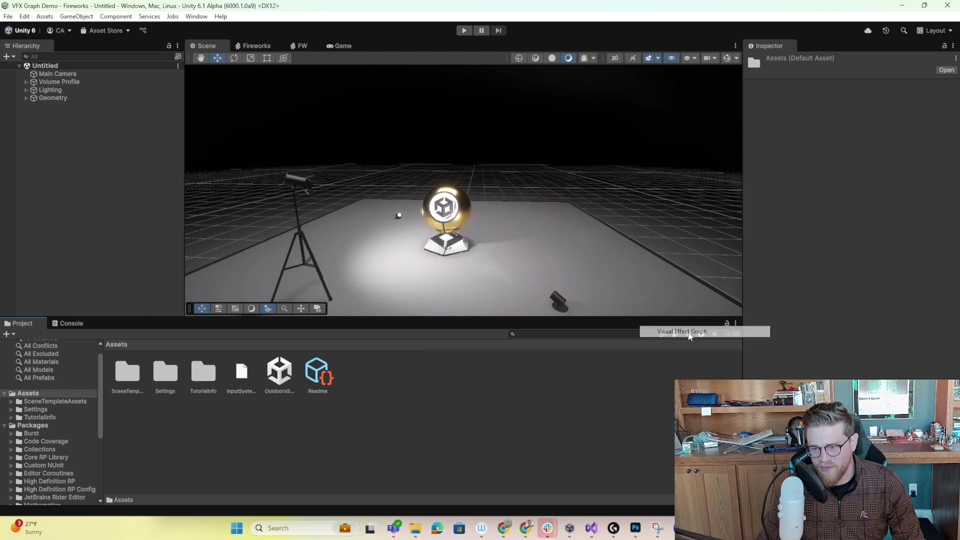
pyautogui.click(412, 156)
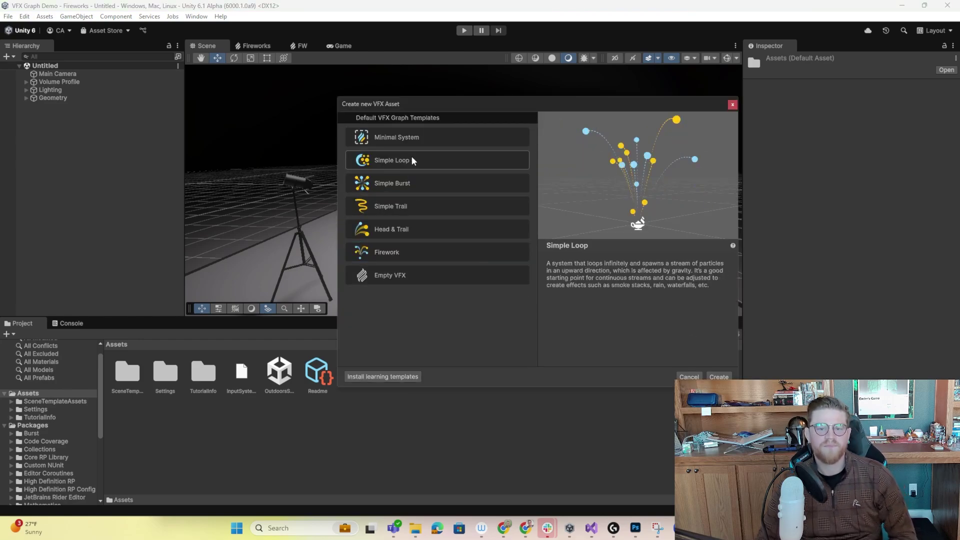
pyautogui.click(411, 184)
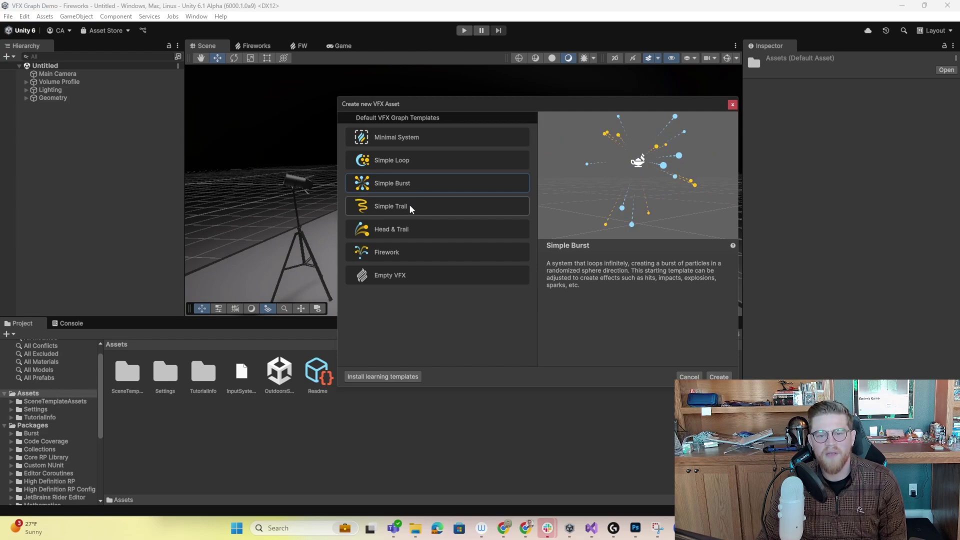
pyautogui.click(407, 227)
pyautogui.click(408, 161)
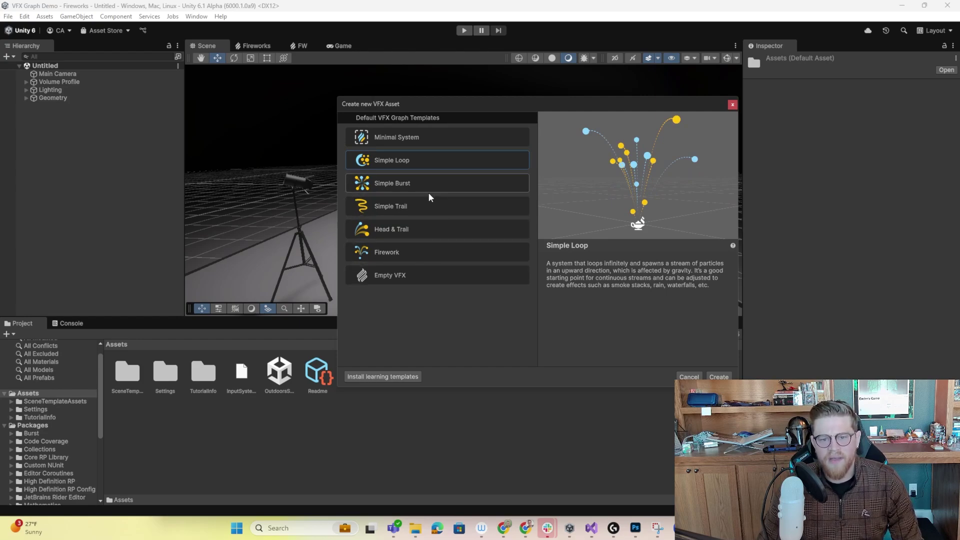
pyautogui.click(416, 246)
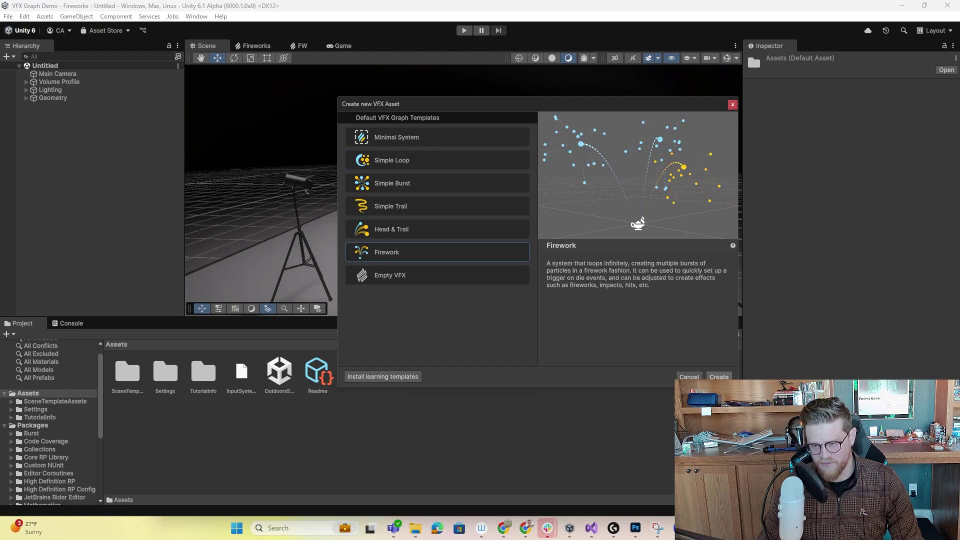
pyautogui.click(716, 377)
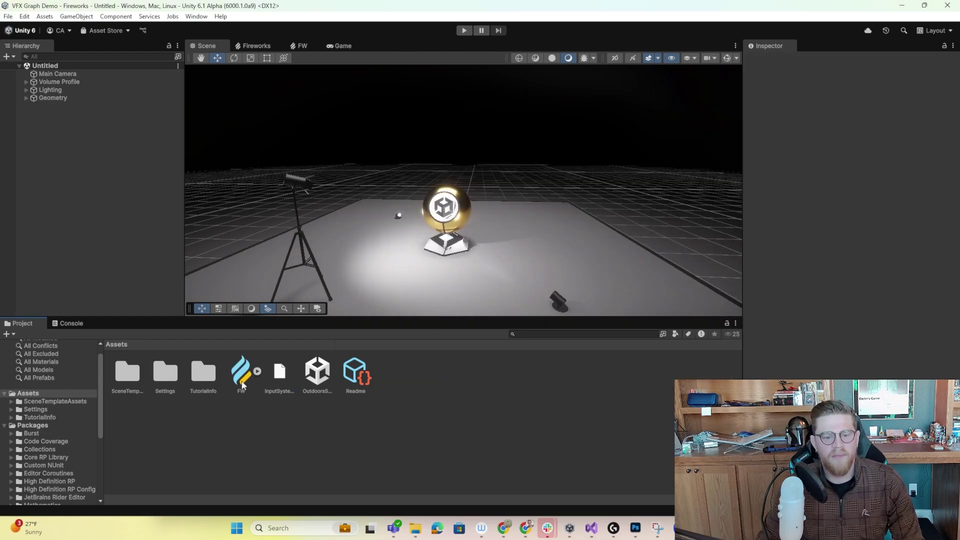
# Step: Open the FW visual effect asset and examine its Spawn system context
pyautogui.doubleClick(242, 384)
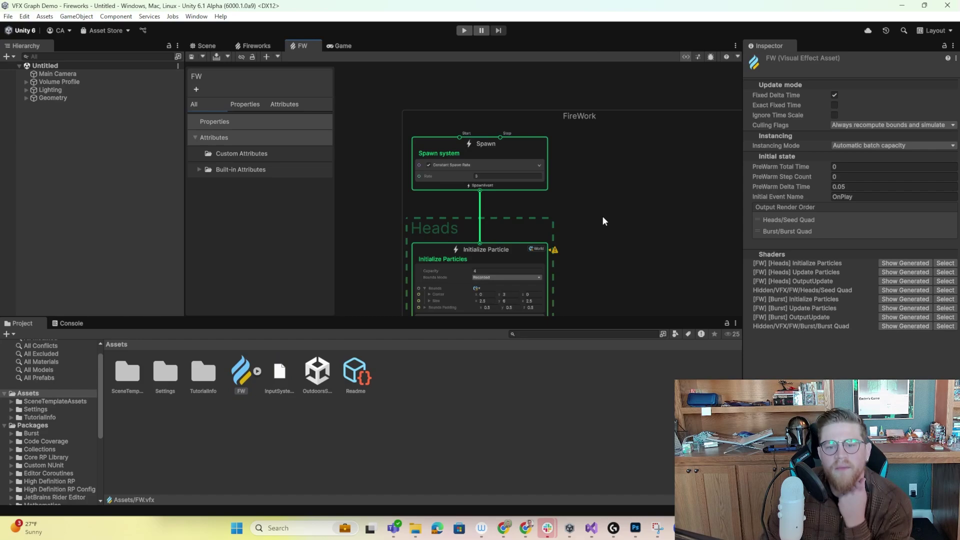
pyautogui.scroll(-3, 602, 216)
pyautogui.moveTo(667, 225); pyautogui.dragTo(613, 162, button='middle')
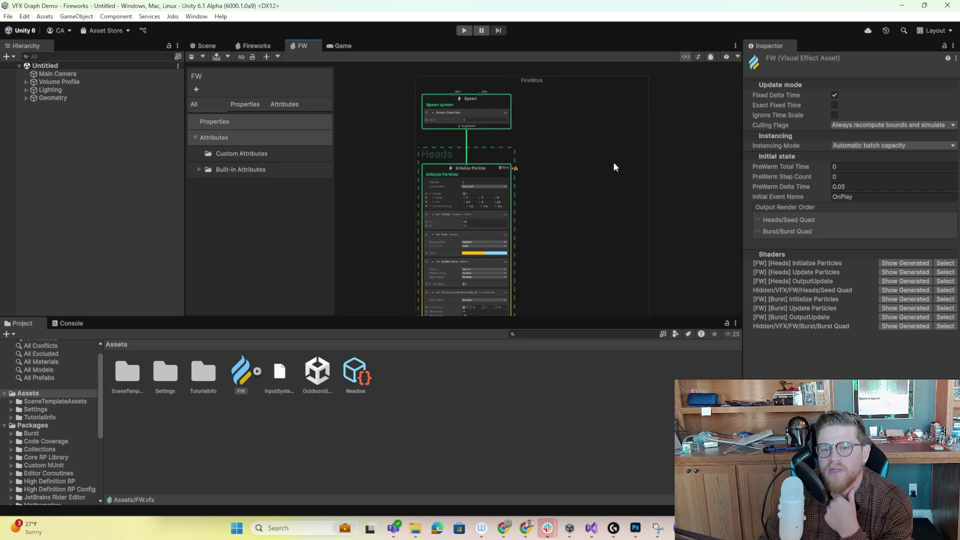
pyautogui.moveTo(607, 236)
pyautogui.mouseDown(button='middle')
pyautogui.moveTo(569, 182)
pyautogui.moveTo(620, 262)
pyautogui.mouseUp(button='middle')
pyautogui.scroll(4, 557, 181)
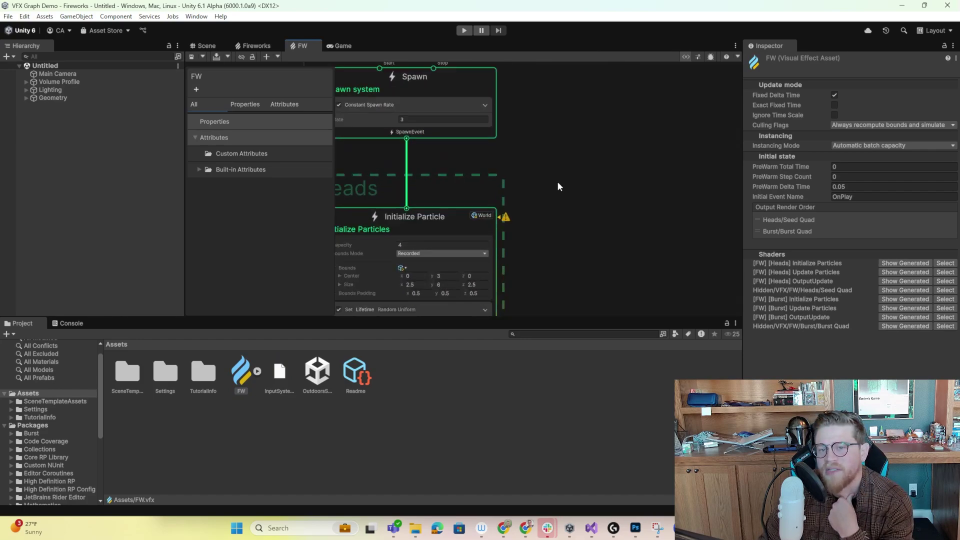
pyautogui.moveTo(566, 185); pyautogui.dragTo(614, 202, button='middle')
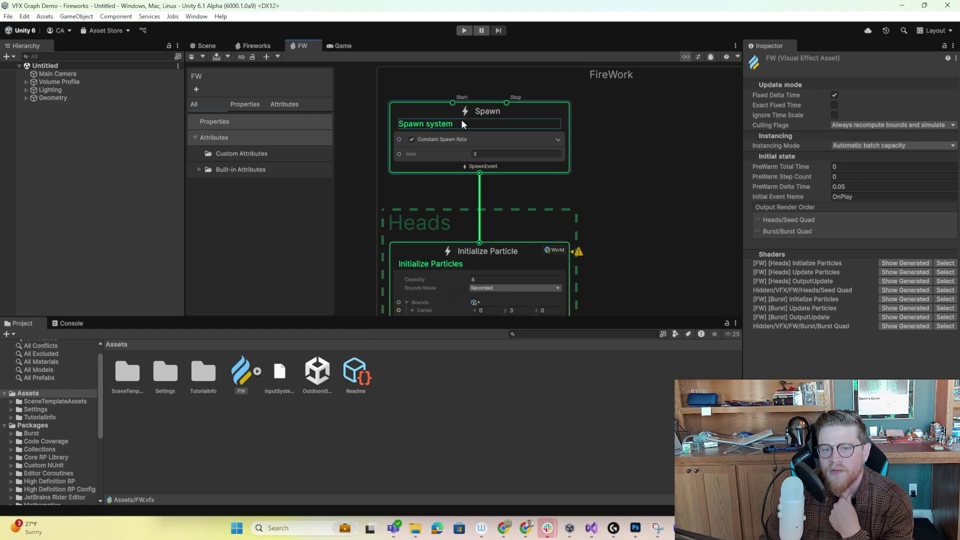
# Step: Examine the Heads system from its Initialize Particle context through Update Particle to the Seed Quad output
pyautogui.moveTo(656, 280); pyautogui.dragTo(667, 143, button='middle')
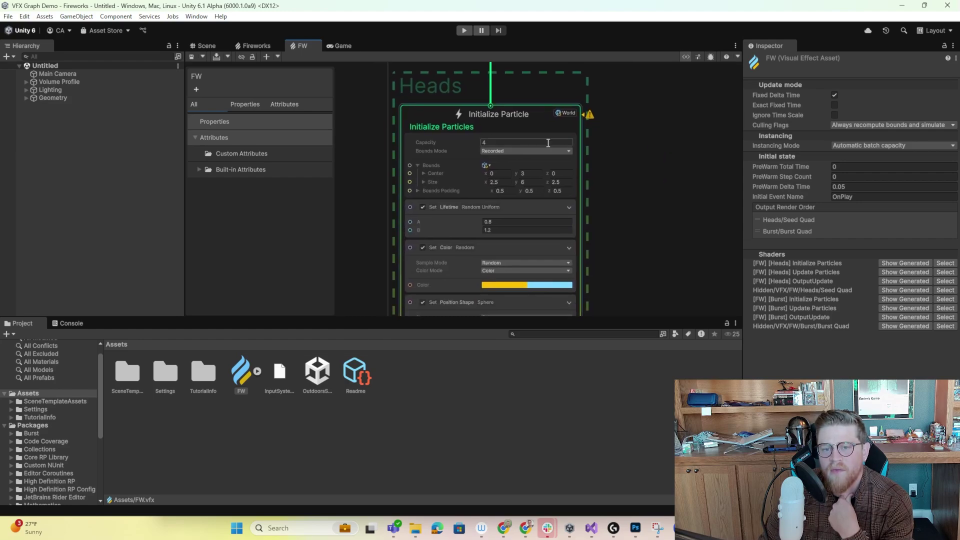
pyautogui.moveTo(679, 271); pyautogui.dragTo(686, 83, button='middle')
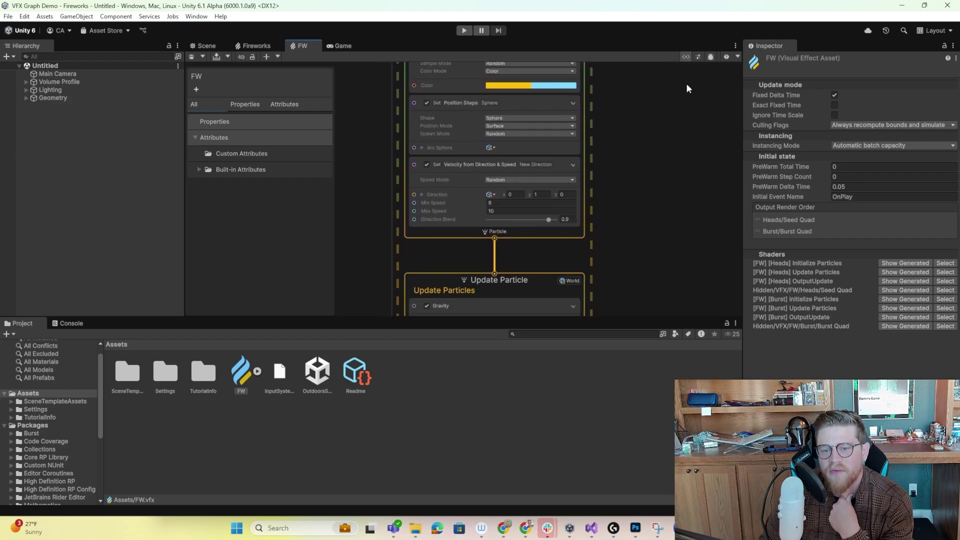
pyautogui.moveTo(664, 241); pyautogui.dragTo(650, 130, button='middle')
pyautogui.moveTo(654, 233); pyautogui.dragTo(650, 169, button='middle')
pyautogui.moveTo(638, 279); pyautogui.dragTo(614, 182, button='middle')
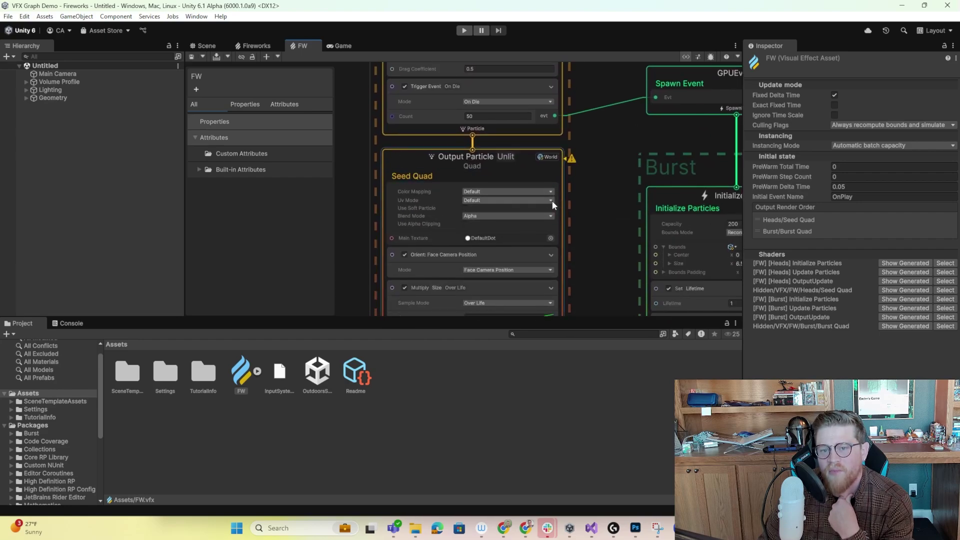
pyautogui.moveTo(598, 272); pyautogui.dragTo(603, 161, button='middle')
# Step: Examine how the Trigger Event On Die block in Heads connects to the GPUEvent that feeds Burst
pyautogui.scroll(-3, 604, 160)
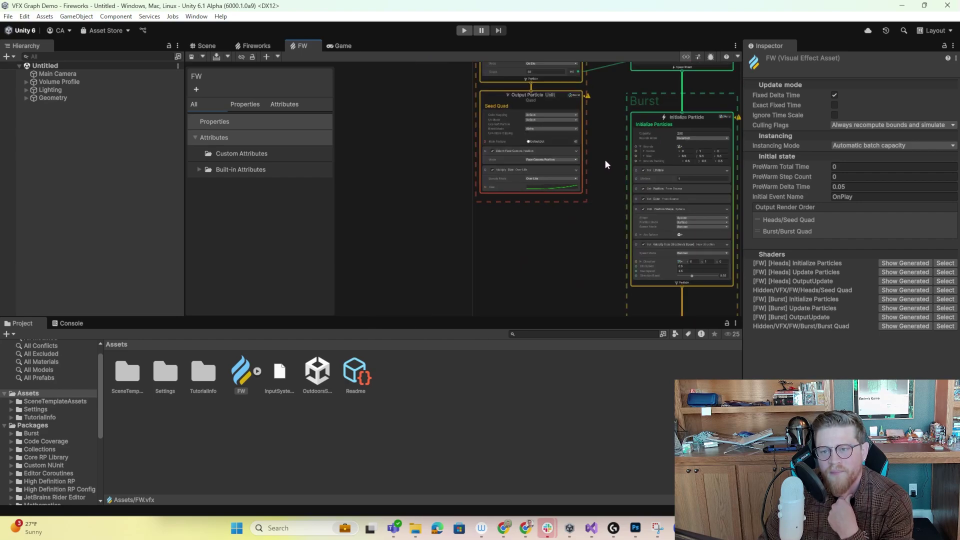
pyautogui.scroll(-2, 605, 159)
pyautogui.moveTo(607, 121); pyautogui.dragTo(578, 261, button='middle')
pyautogui.scroll(5, 575, 259)
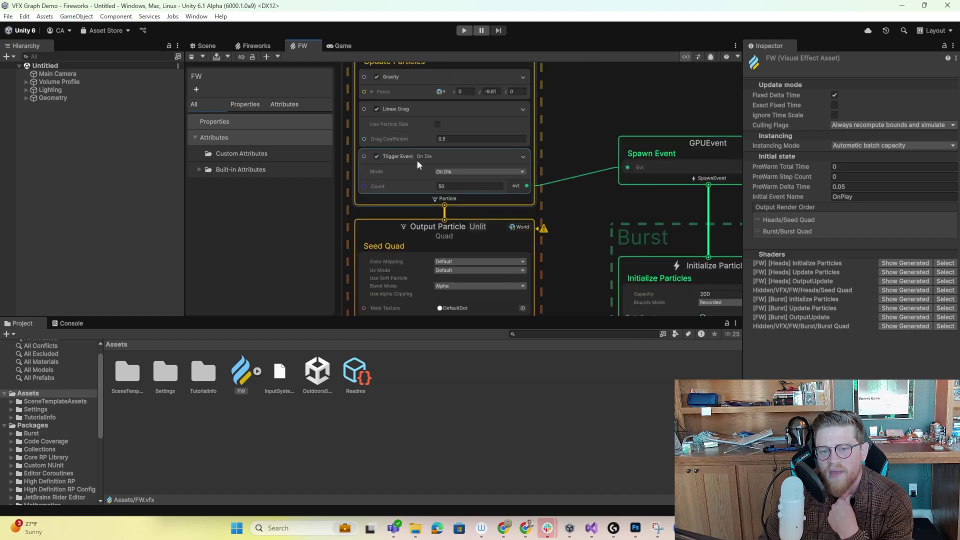
pyautogui.moveTo(570, 194); pyautogui.dragTo(407, 153, button='middle')
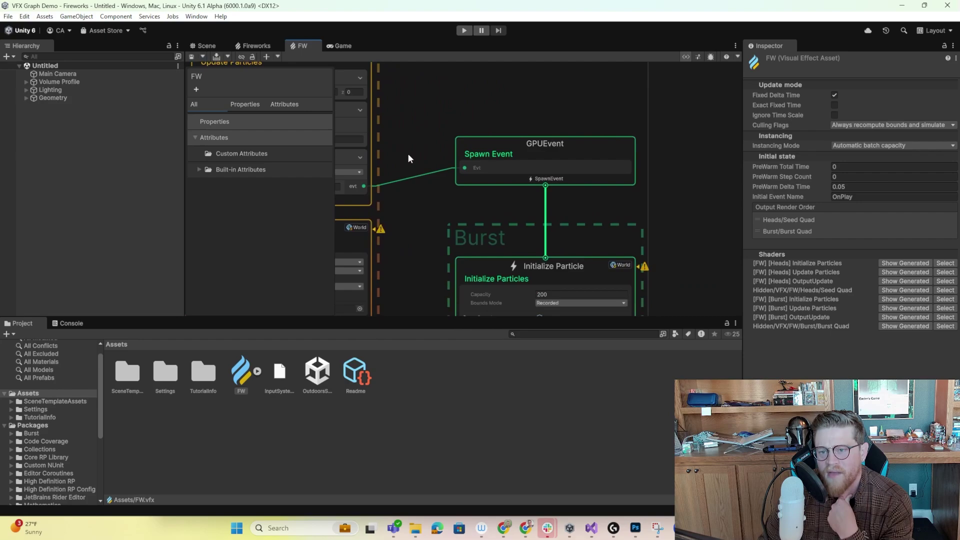
# Step: Examine the Burst system from its Initialize Particle context through Update Particle to the Burst Quad output
pyautogui.moveTo(682, 277); pyautogui.dragTo(661, 126, button='middle')
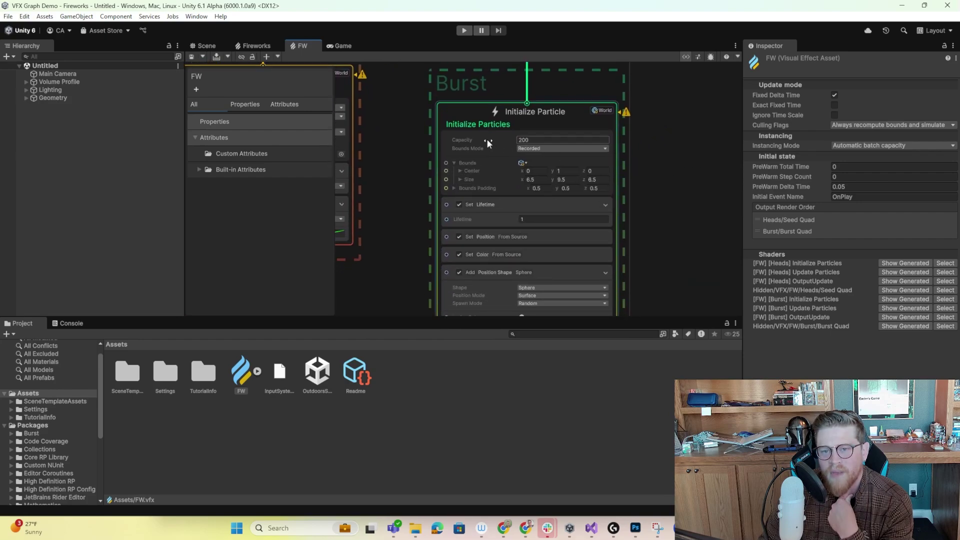
pyautogui.moveTo(670, 294); pyautogui.dragTo(658, 135, button='middle')
pyautogui.scroll(-4, 656, 138)
pyautogui.moveTo(657, 257); pyautogui.dragTo(624, 147, button='middle')
pyautogui.moveTo(631, 244); pyautogui.dragTo(622, 178, button='middle')
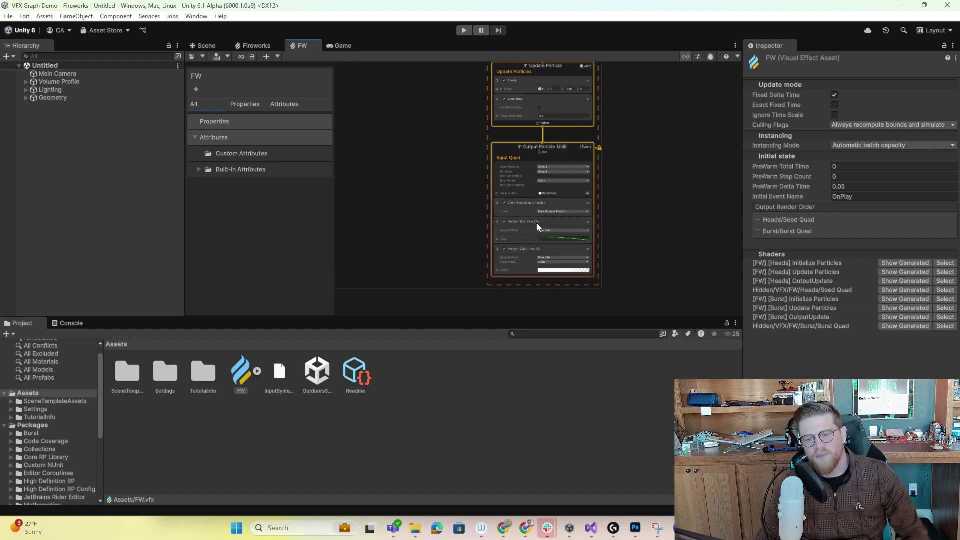
pyautogui.scroll(4, 457, 222)
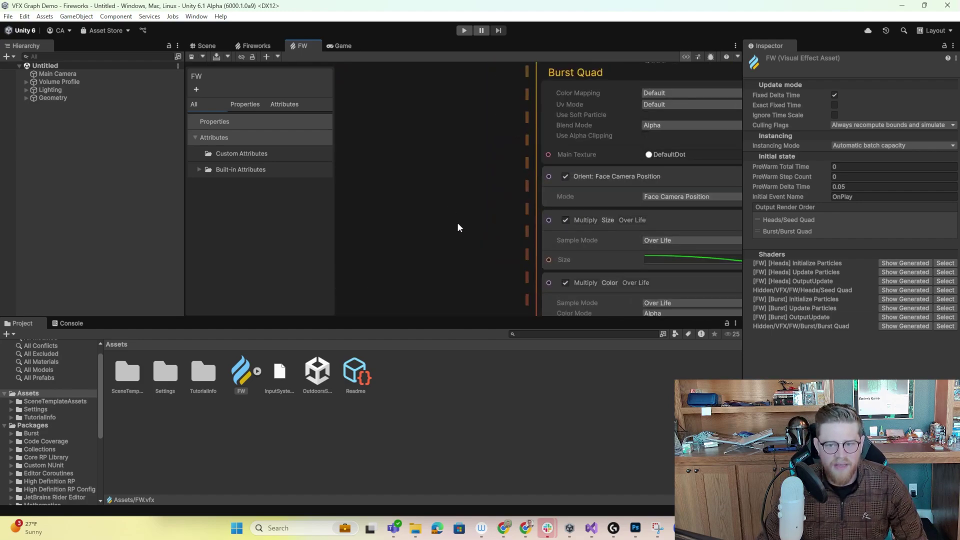
# Step: Review the overall firework graph layout, going back from the Burst system to the Heads system
pyautogui.scroll(-3, 457, 222)
pyautogui.moveTo(434, 117); pyautogui.dragTo(491, 177, button='middle')
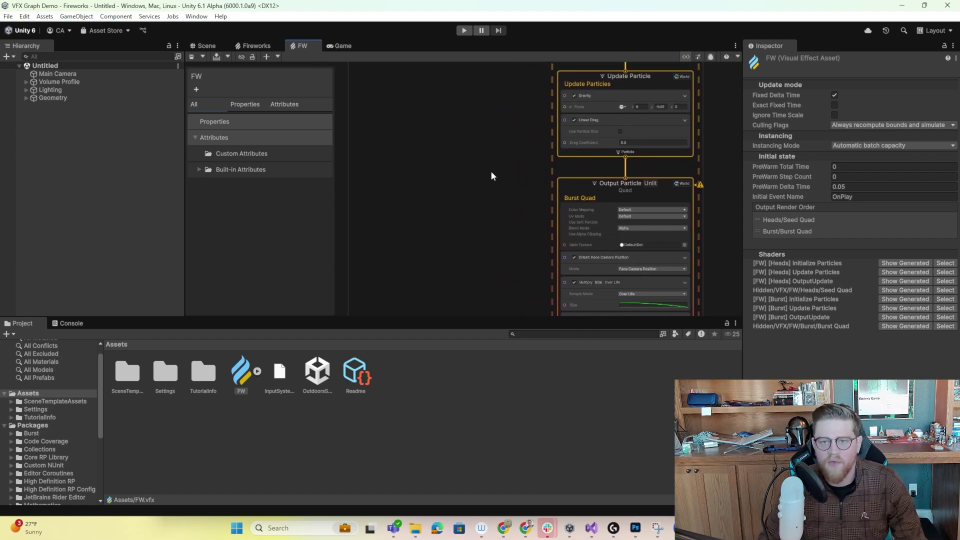
pyautogui.moveTo(418, 149); pyautogui.dragTo(562, 272, button='middle')
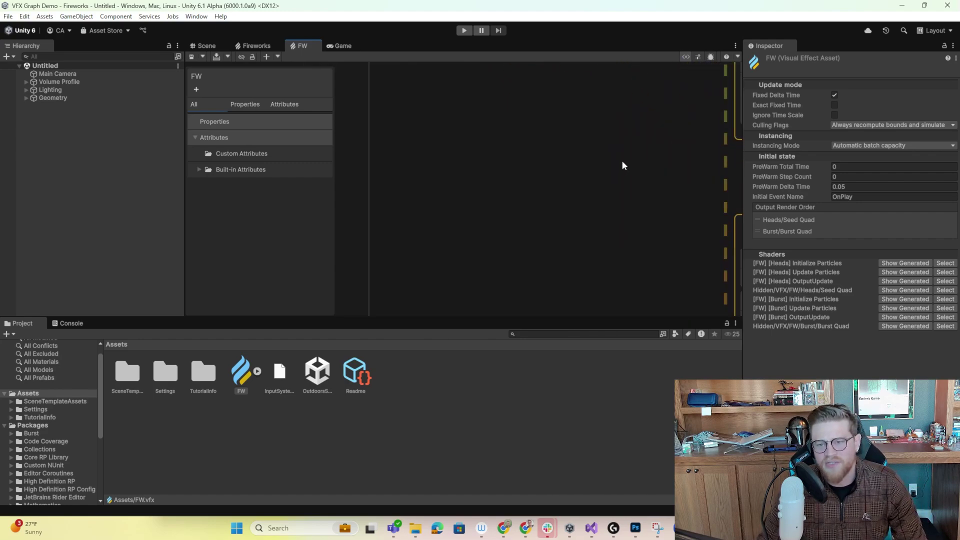
pyautogui.scroll(-3, 621, 161)
pyautogui.moveTo(621, 138); pyautogui.dragTo(549, 296, button='middle')
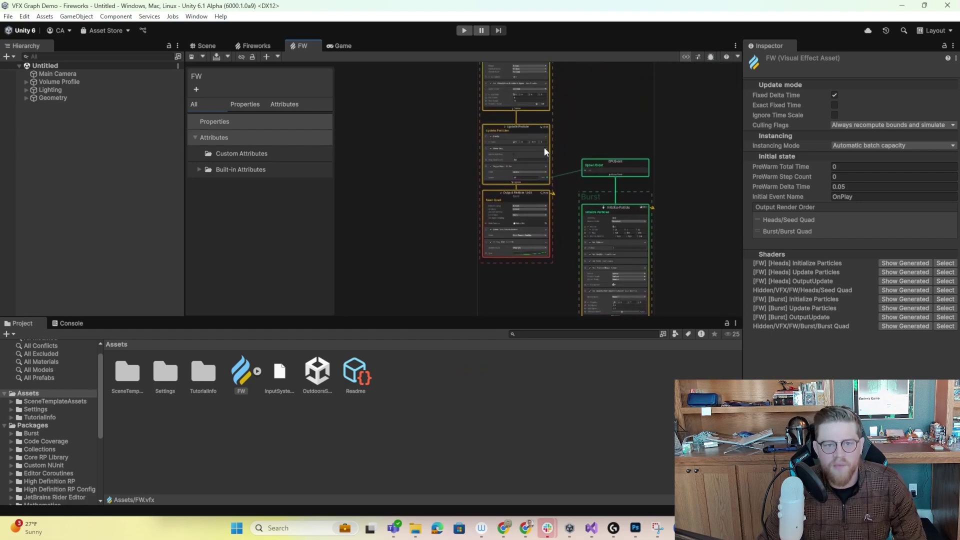
pyautogui.moveTo(601, 98); pyautogui.dragTo(608, 166, button='middle')
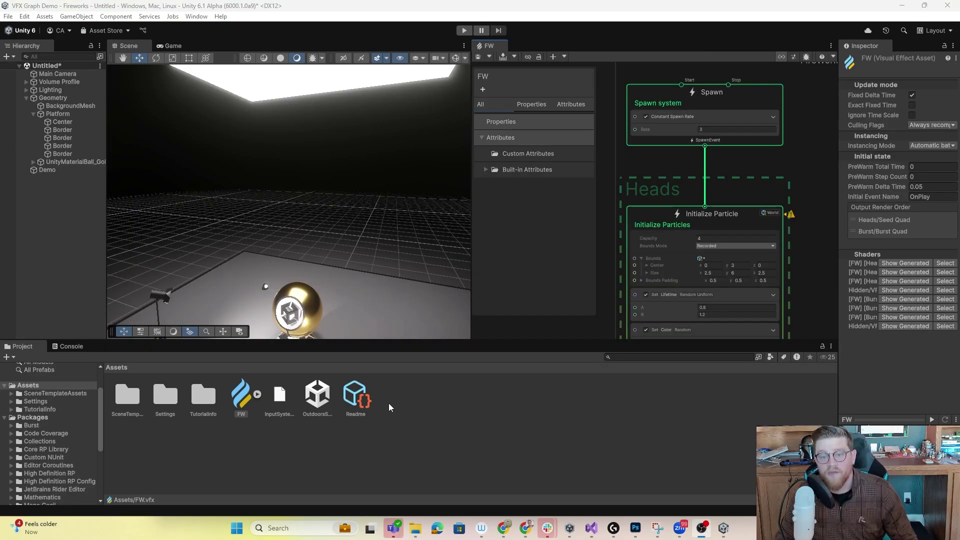
# Step: Create a Visual Effect Graph asset named Demo in the Assets folder from the Minimal System template
pyautogui.rightClick(443, 397)
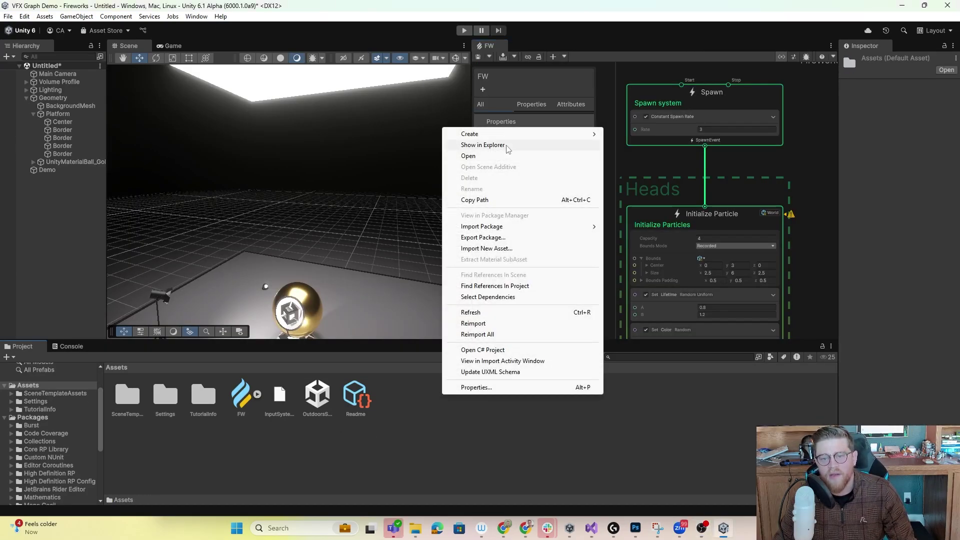
pyautogui.moveTo(521, 142)
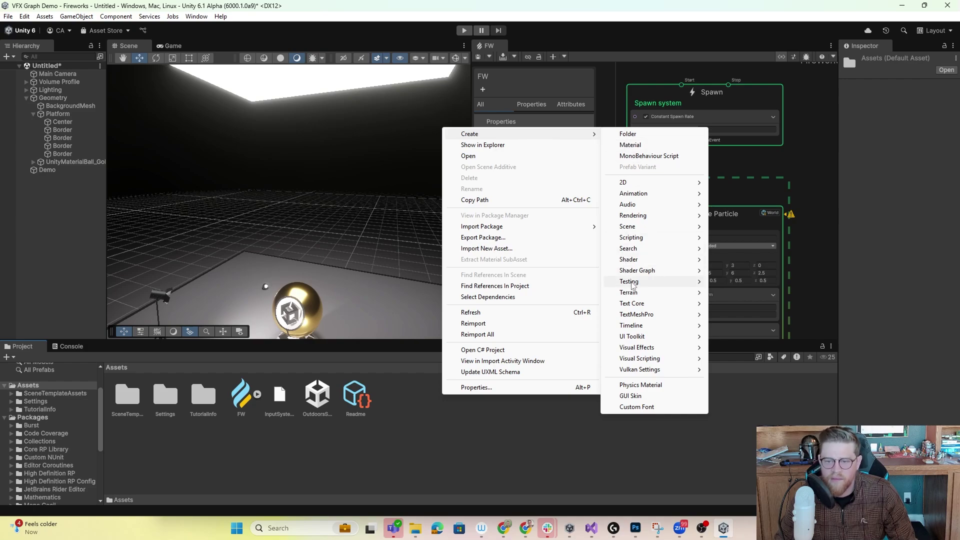
pyautogui.moveTo(646, 350)
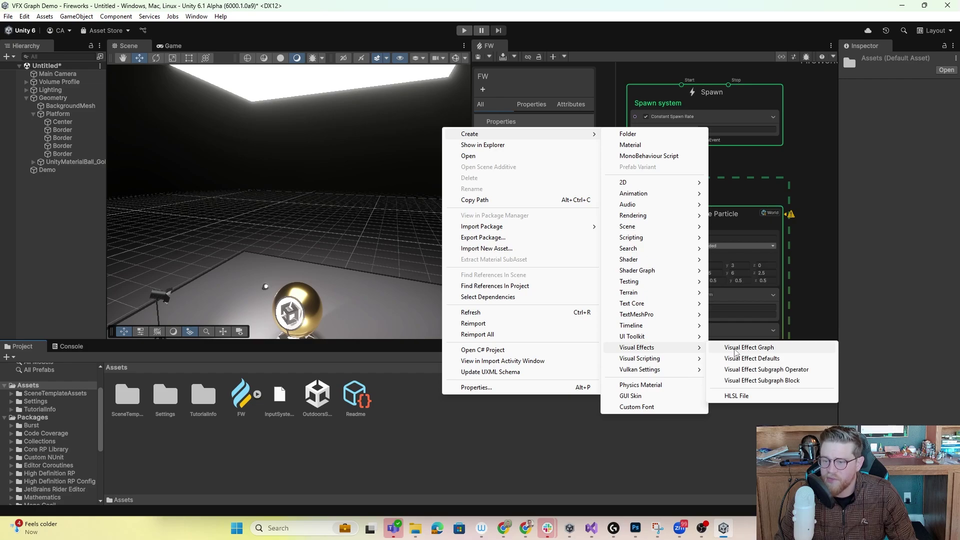
pyautogui.click(735, 350)
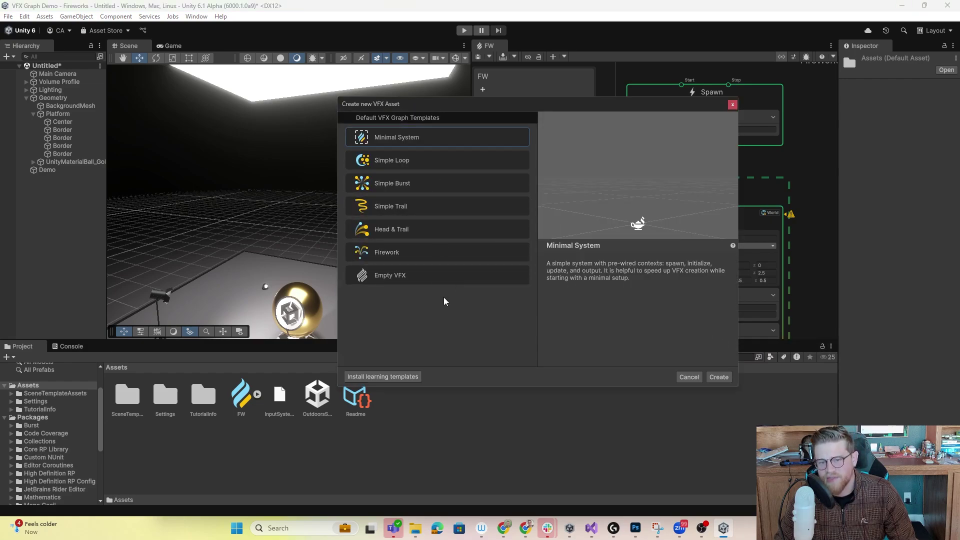
pyautogui.moveTo(525, 105); pyautogui.dragTo(473, 102)
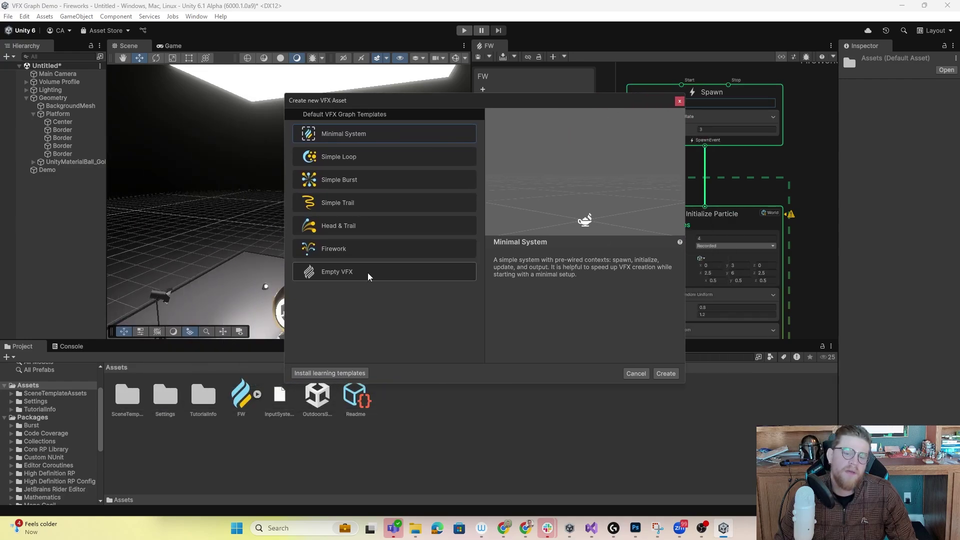
pyautogui.click(381, 272)
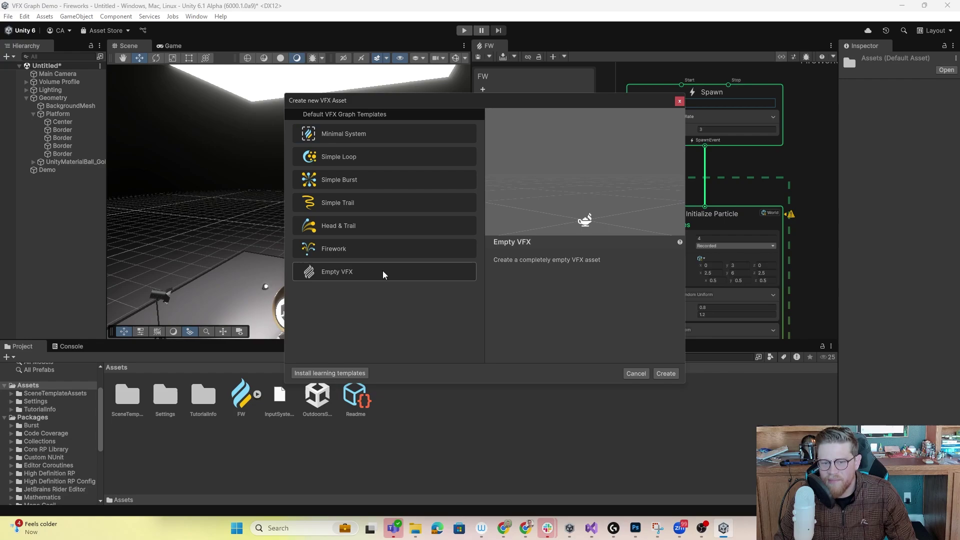
pyautogui.click(368, 133)
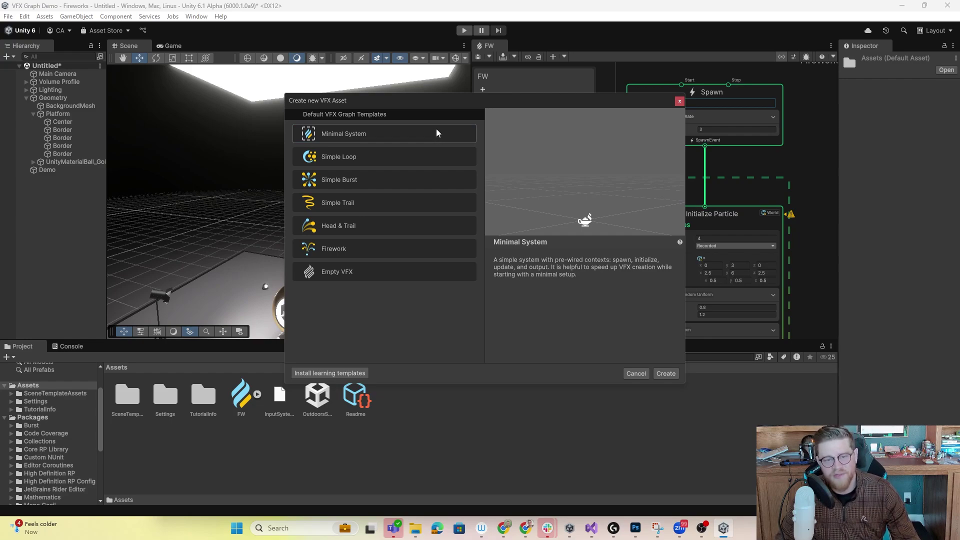
pyautogui.click(665, 375)
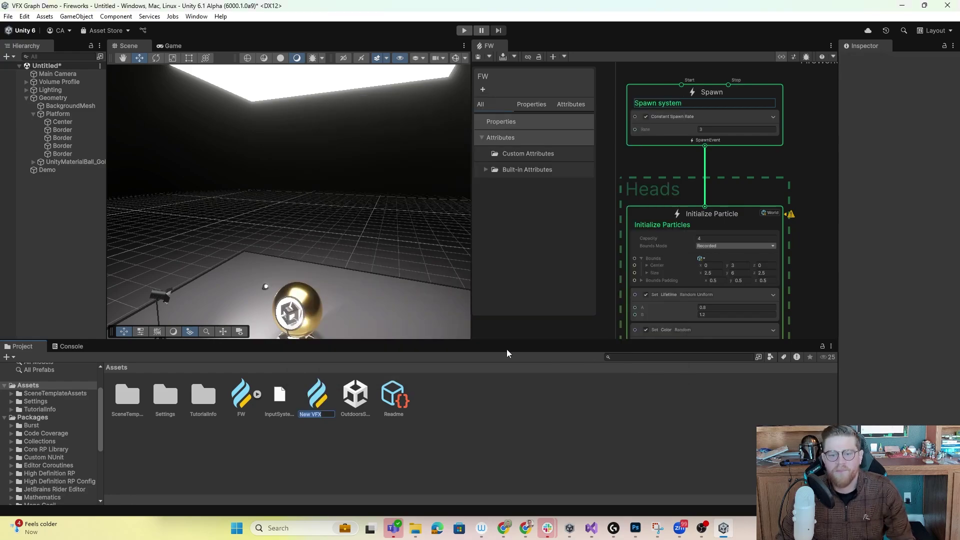
pyautogui.write('Demo')
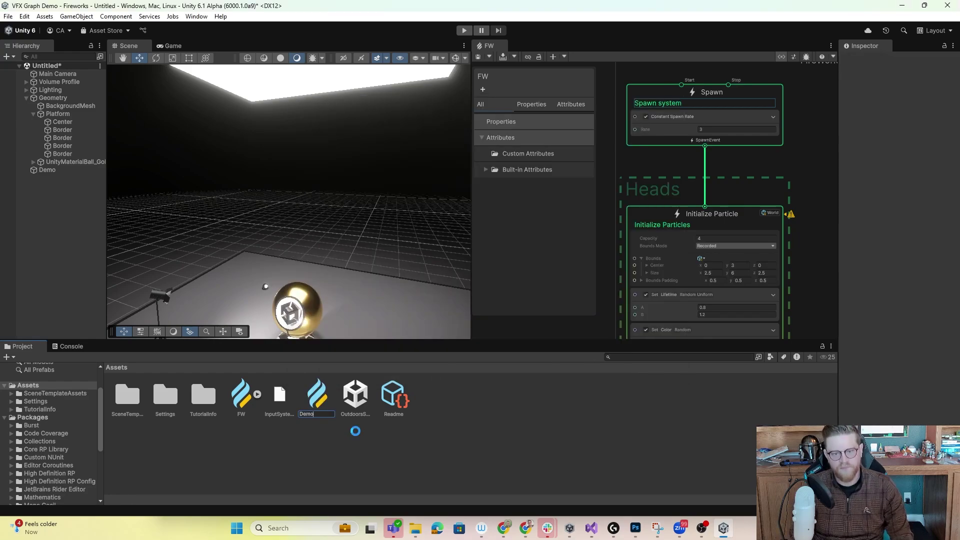
pyautogui.press('Return')
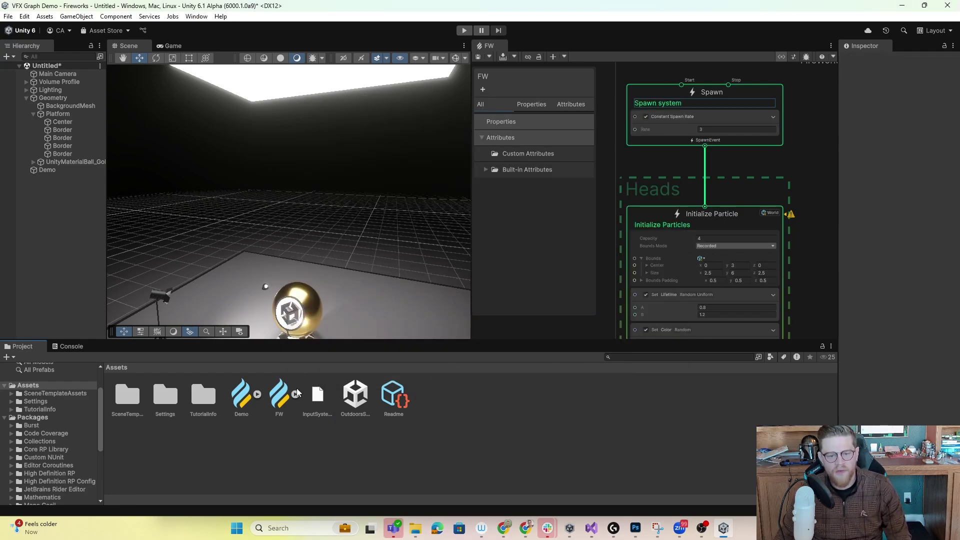
# Step: Open the Demo graph and examine its Minimal system from the Spawn context down to the Render Quad output
pyautogui.doubleClick(242, 395)
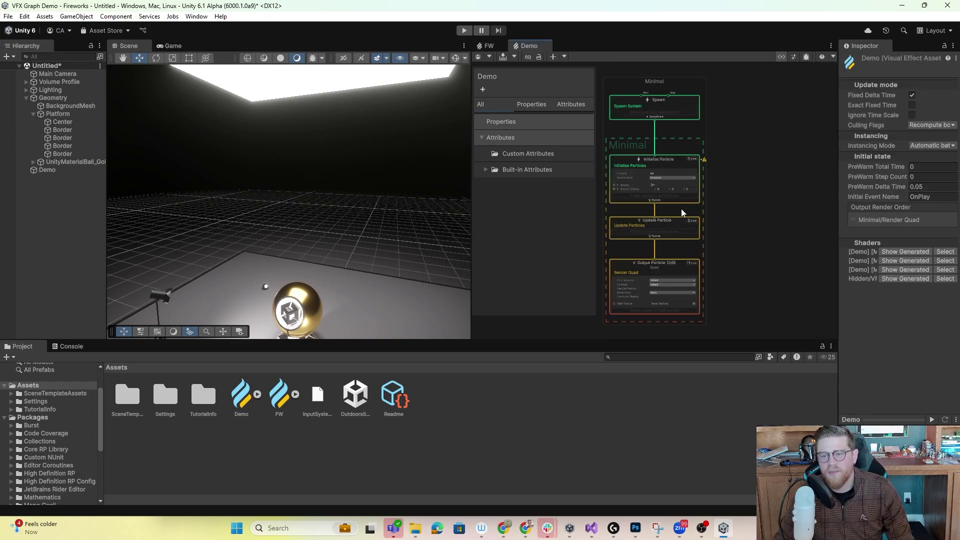
pyautogui.scroll(5, 750, 220)
pyautogui.scroll(2, 742, 167)
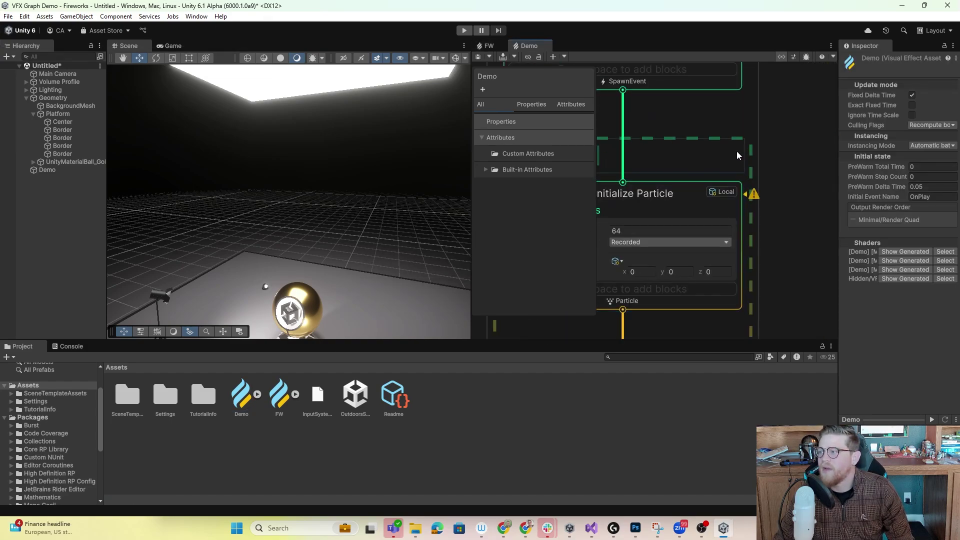
pyautogui.moveTo(738, 153); pyautogui.dragTo(831, 254, button='middle')
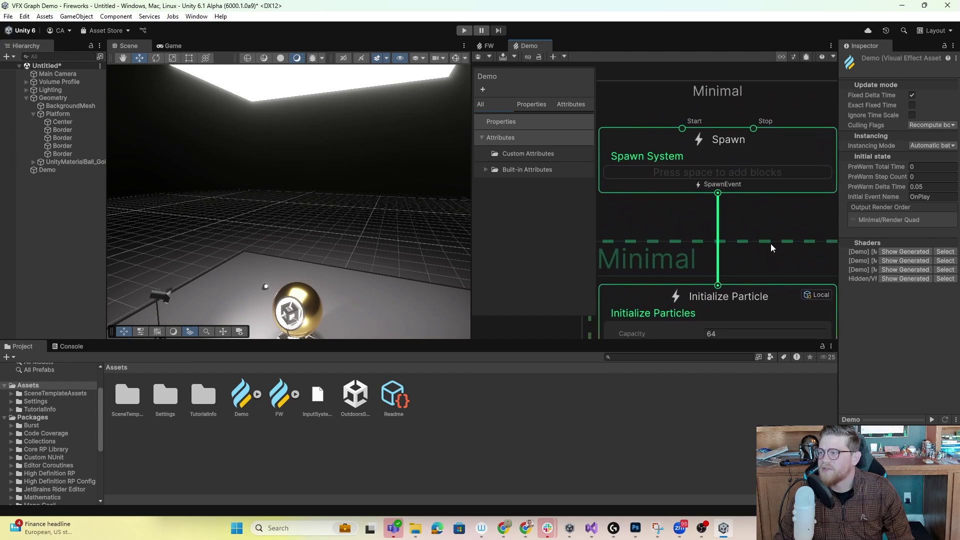
pyautogui.moveTo(715, 251); pyautogui.dragTo(705, 160, button='middle')
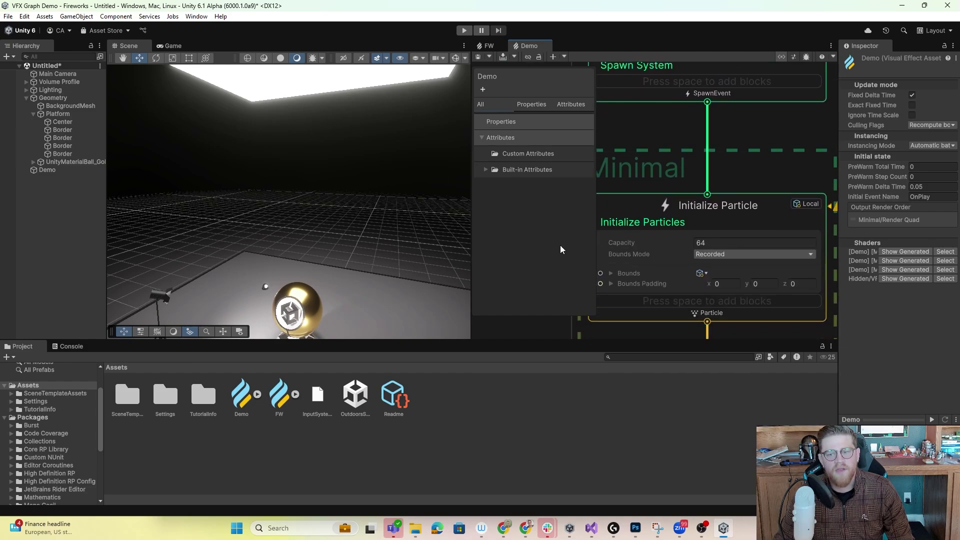
pyautogui.moveTo(677, 322); pyautogui.dragTo(690, 186, button='middle')
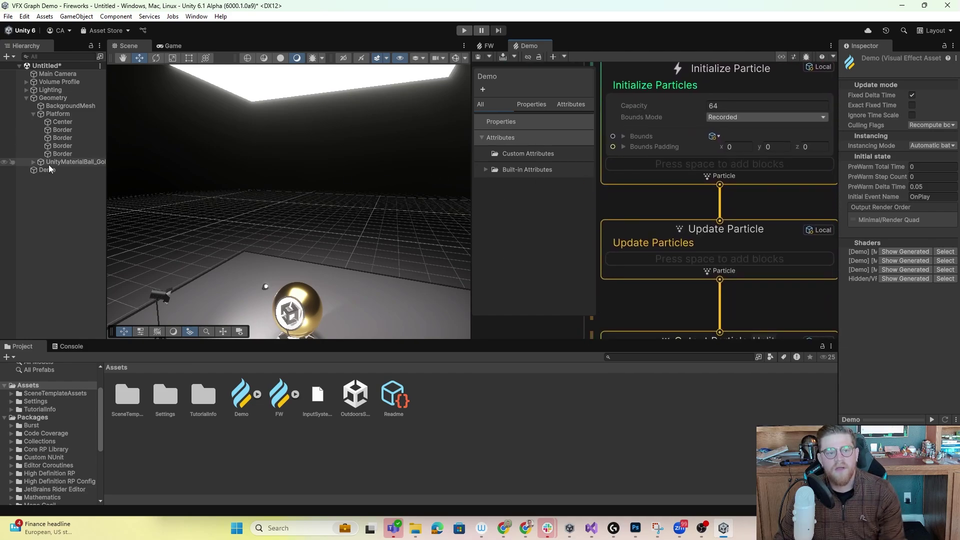
pyautogui.moveTo(772, 285); pyautogui.dragTo(754, 133, button='middle')
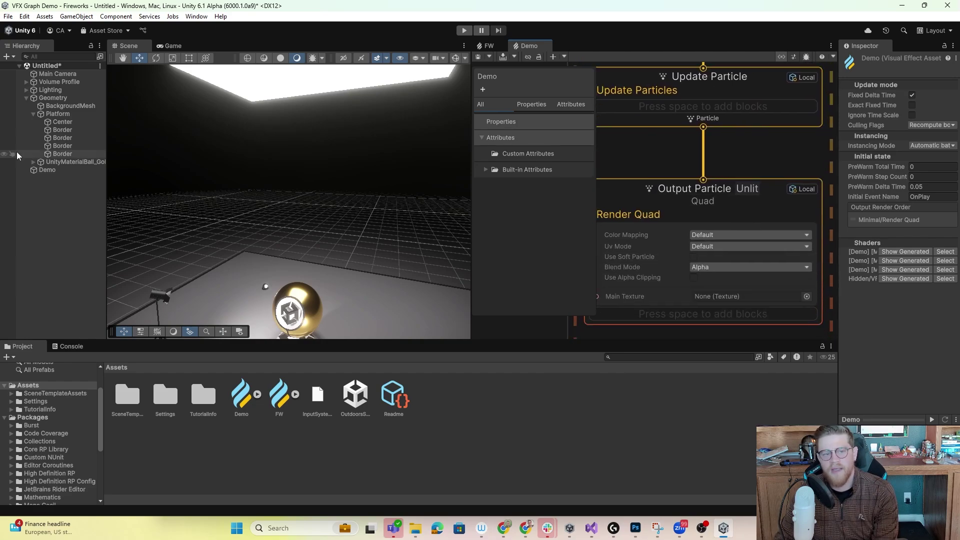
# Step: Remove the old Demo object from the scene hierarchy and add the new Demo graph asset in its place
pyautogui.click(47, 170)
pyautogui.moveTo(673, 168); pyautogui.dragTo(701, 278, button='middle')
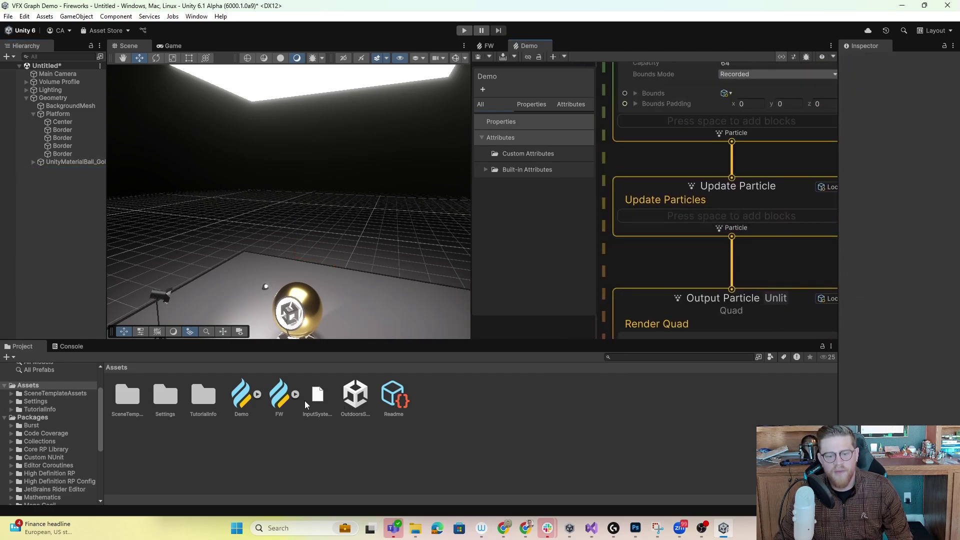
pyautogui.moveTo(241, 395); pyautogui.dragTo(60, 210)
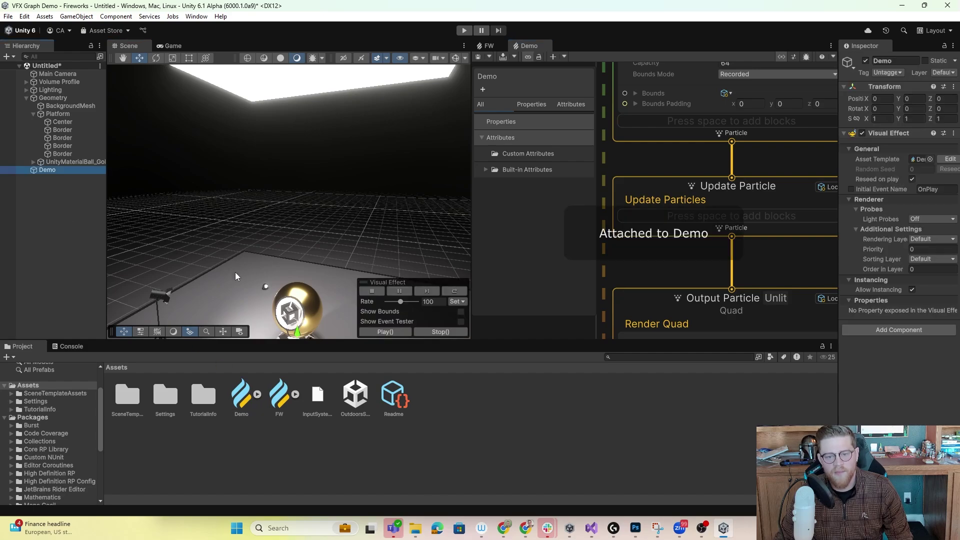
# Step: Raise the Demo effect object above the golden material ball, to about 2.465 on the Y axis
pyautogui.moveTo(301, 289); pyautogui.dragTo(295, 254, button='middle')
pyautogui.moveTo(292, 297); pyautogui.dragTo(292, 178)
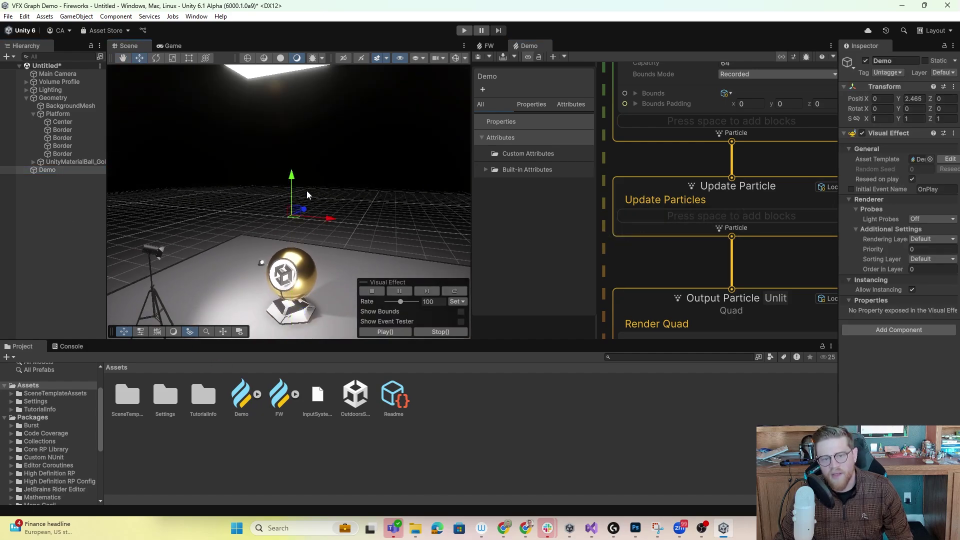
pyautogui.keyDown('alt'); pyautogui.moveTo(346, 197); pyautogui.dragTo(294, 202); pyautogui.keyUp('alt')
pyautogui.keyDown('alt'); pyautogui.moveTo(305, 195); pyautogui.dragTo(469, 289, button='right'); pyautogui.keyUp('alt')
pyautogui.keyDown('alt'); pyautogui.moveTo(360, 195); pyautogui.dragTo(368, 169); pyautogui.keyUp('alt')
# Step: Add a Constant Spawn Rate block to the Spawn context of the Demo graph
pyautogui.scroll(-3, 750, 299)
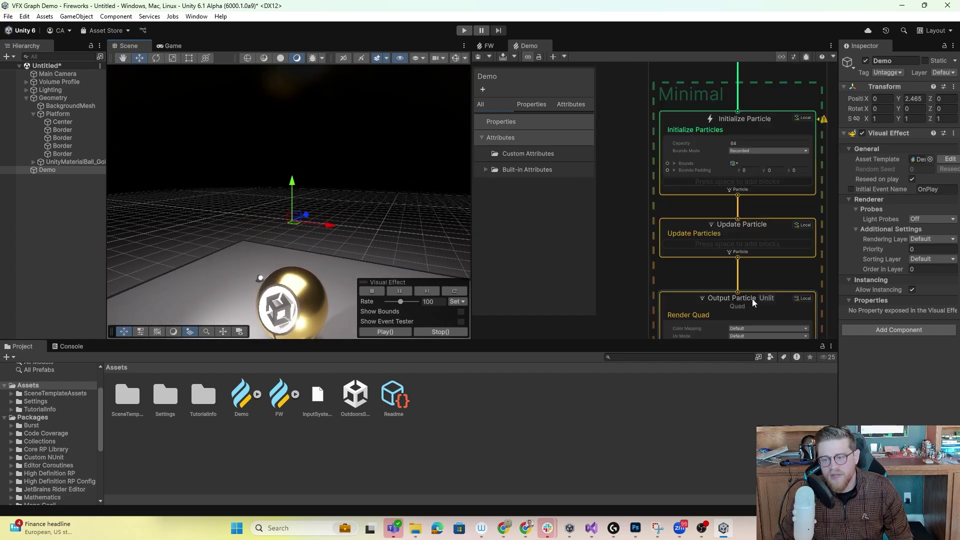
pyautogui.scroll(-3, 753, 303)
pyautogui.scroll(5, 780, 135)
pyautogui.moveTo(787, 302)
pyautogui.mouseDown(button='middle')
pyautogui.moveTo(790, 156)
pyautogui.moveTo(789, 309)
pyautogui.mouseUp(button='middle')
pyautogui.scroll(-5, 784, 142)
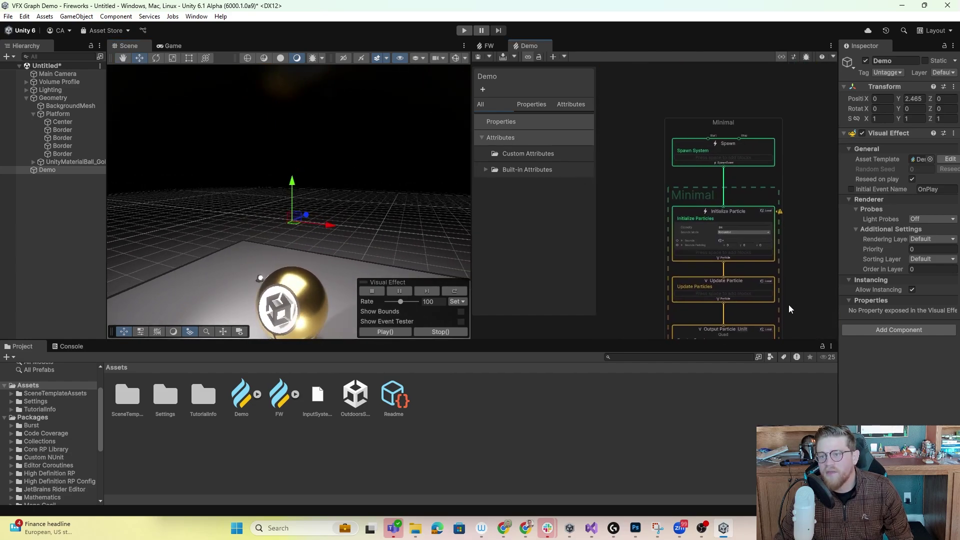
pyautogui.scroll(4, 781, 206)
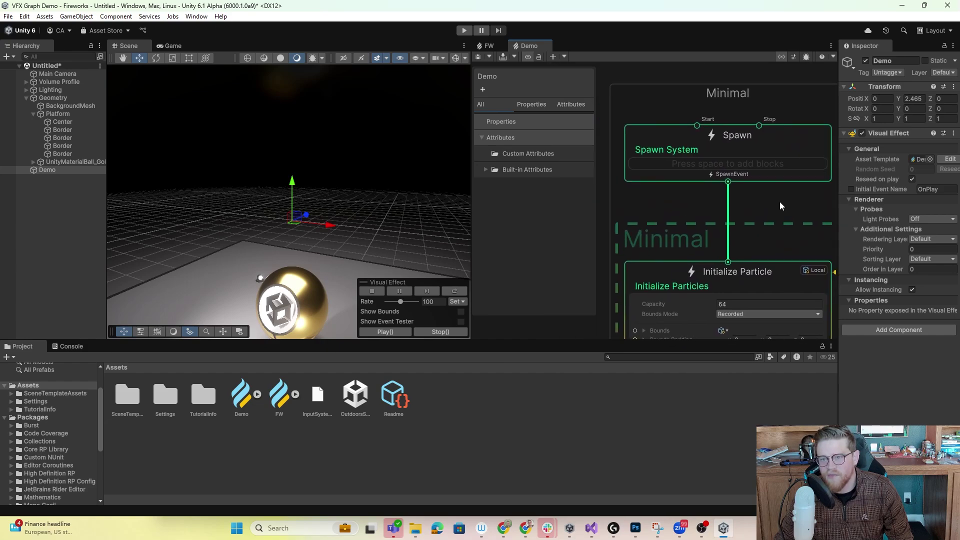
pyautogui.click(742, 172)
pyautogui.press('space')
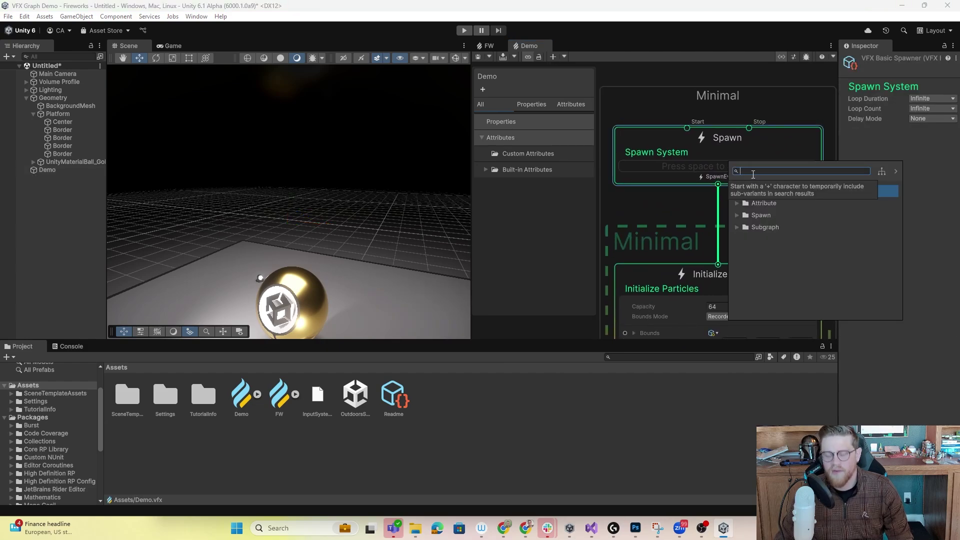
pyautogui.write('constant')
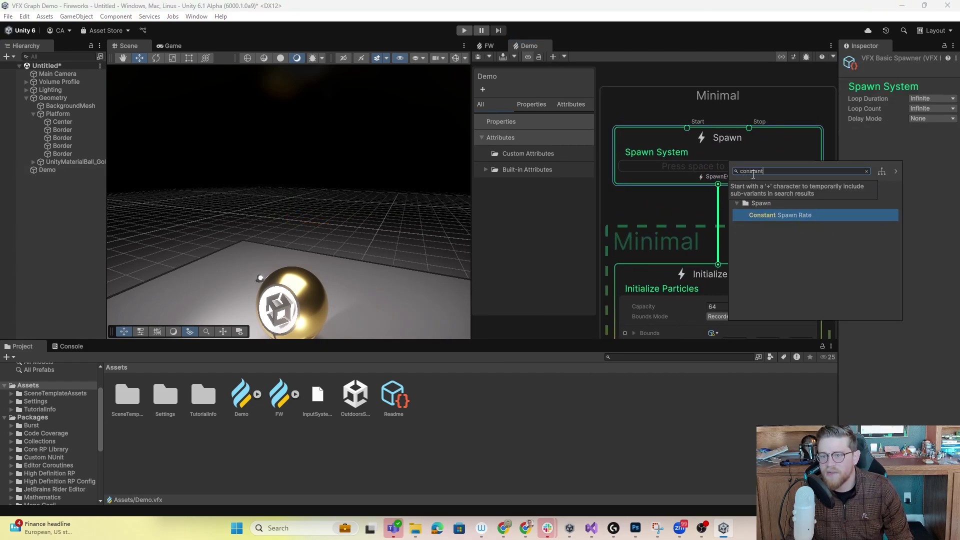
pyautogui.click(790, 221)
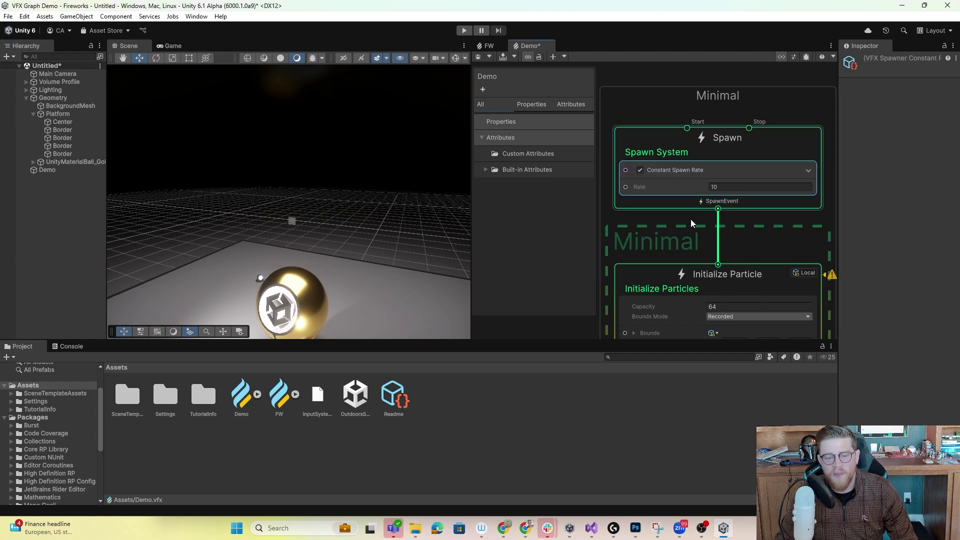
# Step: Examine the spawned quad above the material ball and the graph's Initialize, Update and Output Particle contexts
pyautogui.scroll(-3, 700, 224)
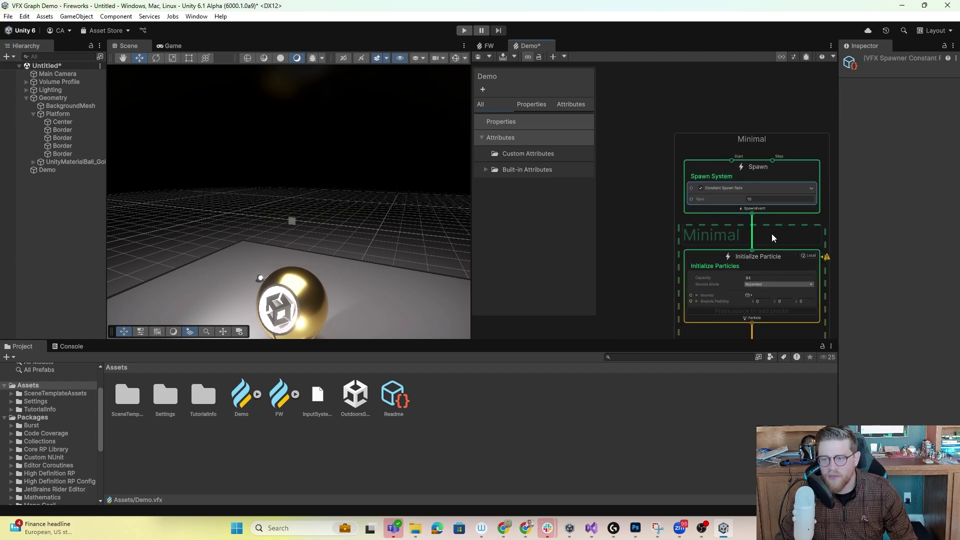
pyautogui.moveTo(775, 218); pyautogui.dragTo(748, 197, button='middle')
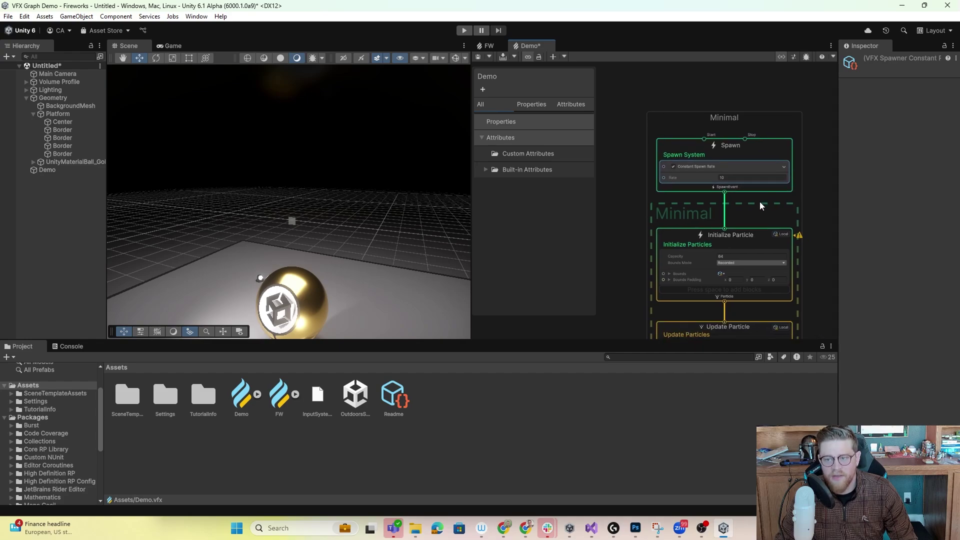
pyautogui.keyDown('alt'); pyautogui.moveTo(299, 229); pyautogui.dragTo(317, 227); pyautogui.keyUp('alt')
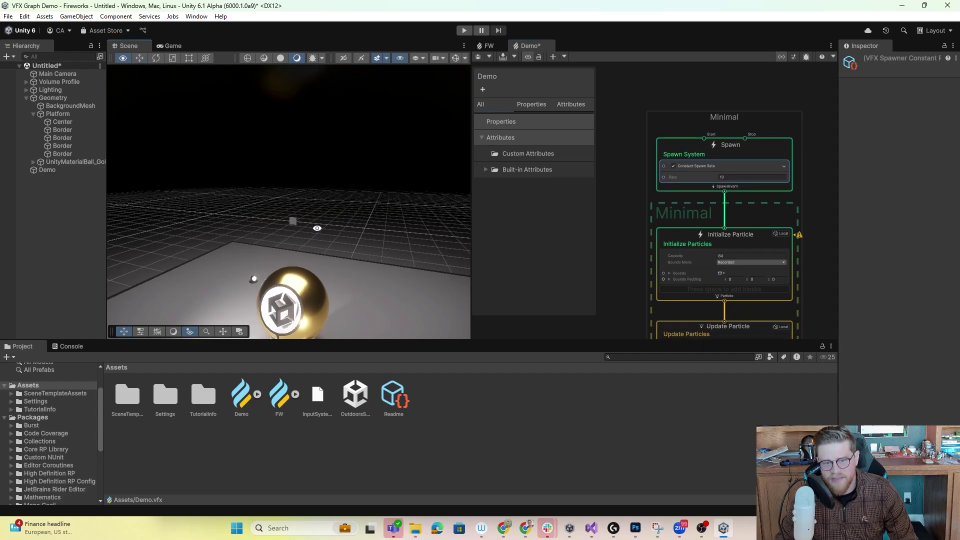
pyautogui.keyDown('alt'); pyautogui.moveTo(317, 227); pyautogui.dragTo(606, 321, button='right'); pyautogui.keyUp('alt')
pyautogui.keyDown('alt'); pyautogui.moveTo(375, 236); pyautogui.dragTo(395, 187, button='middle'); pyautogui.keyUp('alt')
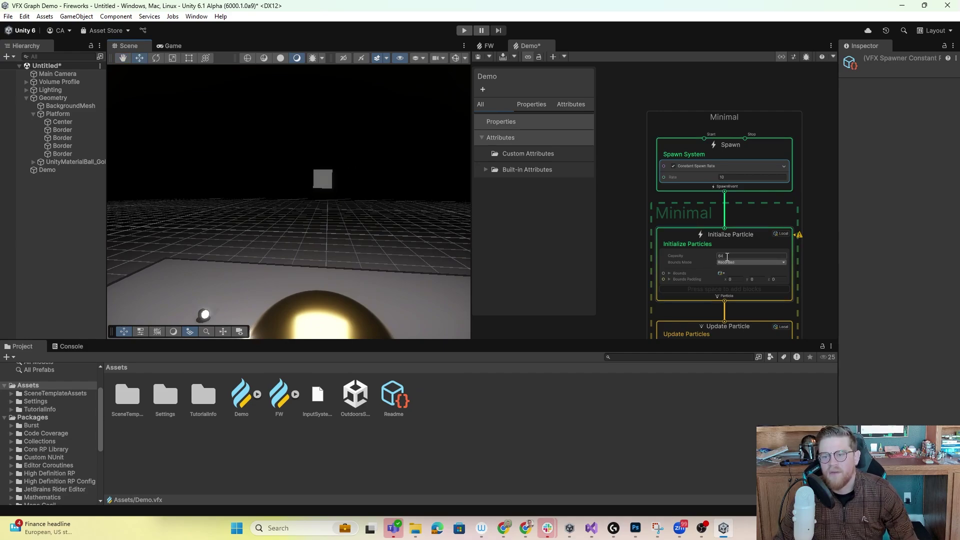
pyautogui.moveTo(820, 308); pyautogui.dragTo(821, 190, button='middle')
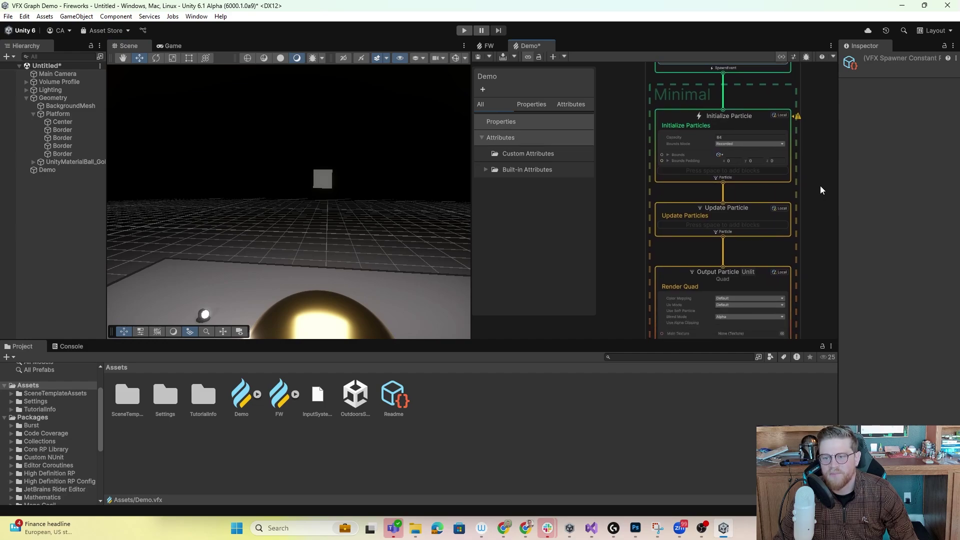
pyautogui.moveTo(814, 256); pyautogui.dragTo(799, 223, button='middle')
pyautogui.moveTo(791, 162); pyautogui.dragTo(796, 207, button='middle')
pyautogui.moveTo(666, 307); pyautogui.dragTo(720, 315, button='middle')
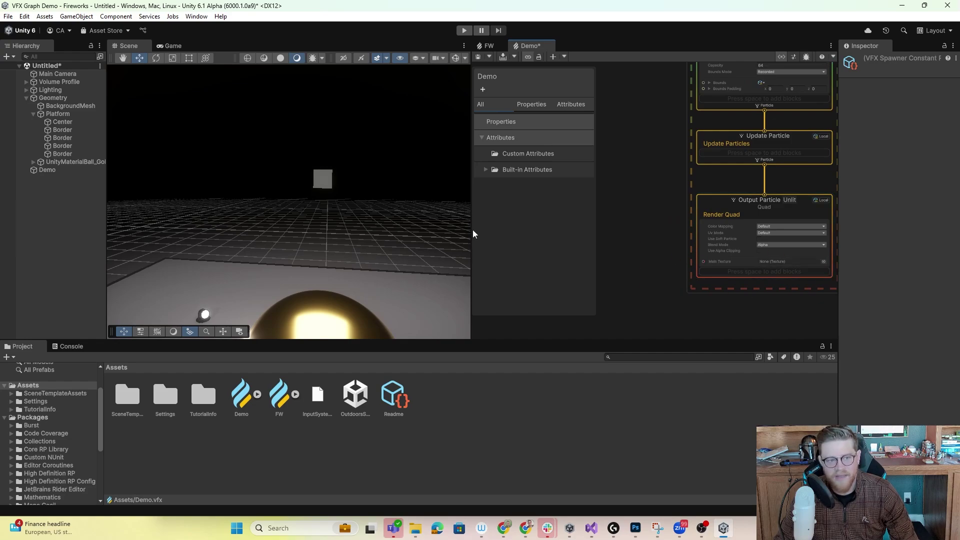
# Step: Assign the Default-Particle texture as the Render Quad output's main texture and set its blend mode to Additive
pyautogui.click(823, 262)
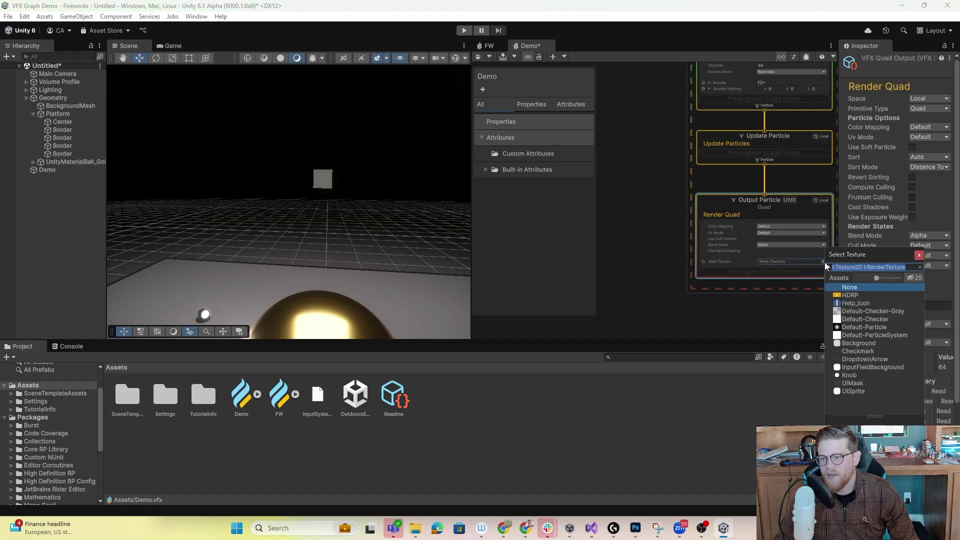
pyautogui.click(858, 328)
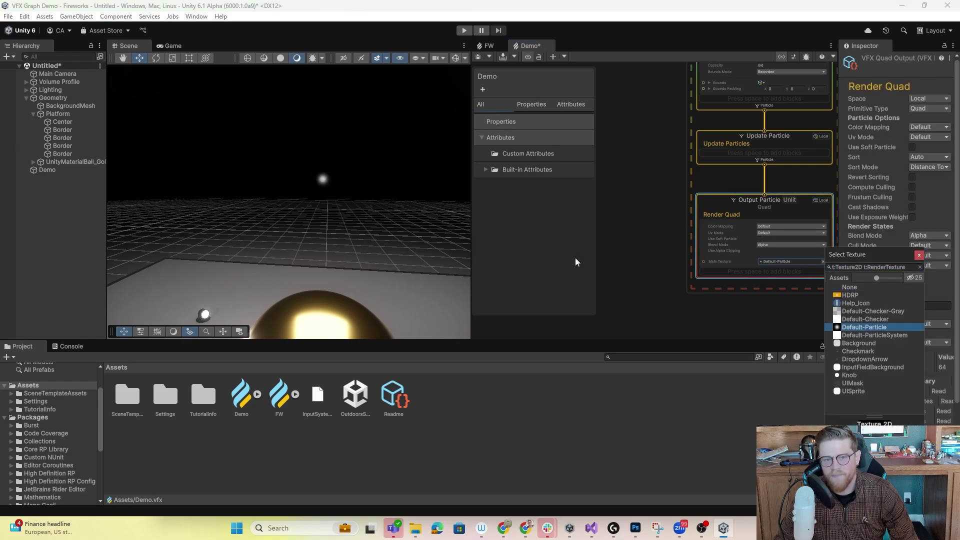
pyautogui.keyDown('alt'); pyautogui.moveTo(346, 197); pyautogui.dragTo(389, 281); pyautogui.keyUp('alt')
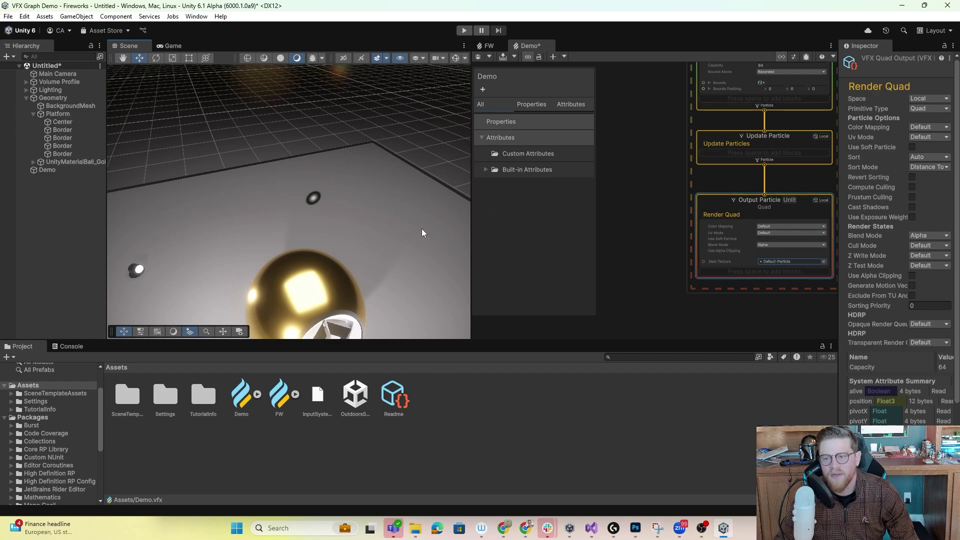
pyautogui.click(791, 245)
pyautogui.click(781, 253)
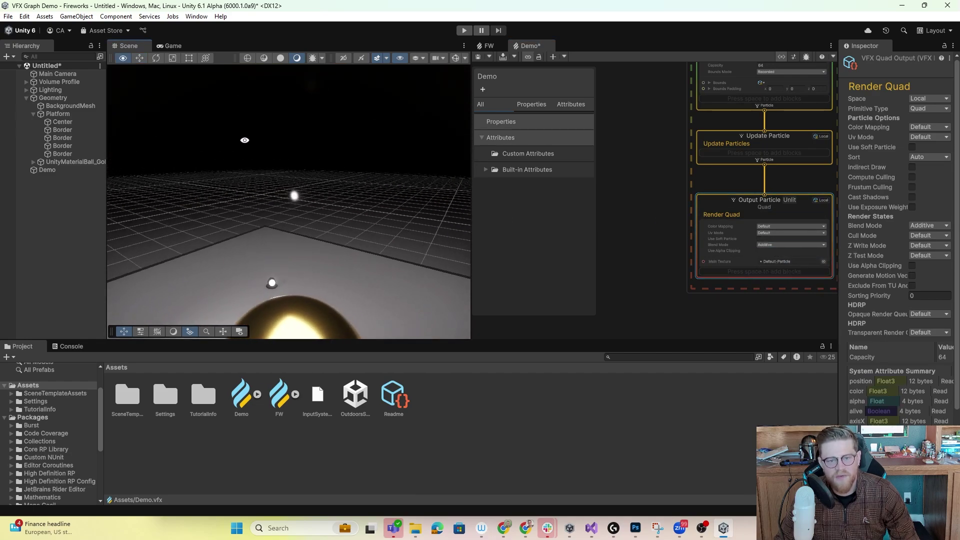
# Step: Add a Set Velocity block to the Initialize Particle context and set its velocity to 1 on the Y axis
pyautogui.keyDown('alt'); pyautogui.moveTo(292, 178); pyautogui.dragTo(325, 160); pyautogui.keyUp('alt')
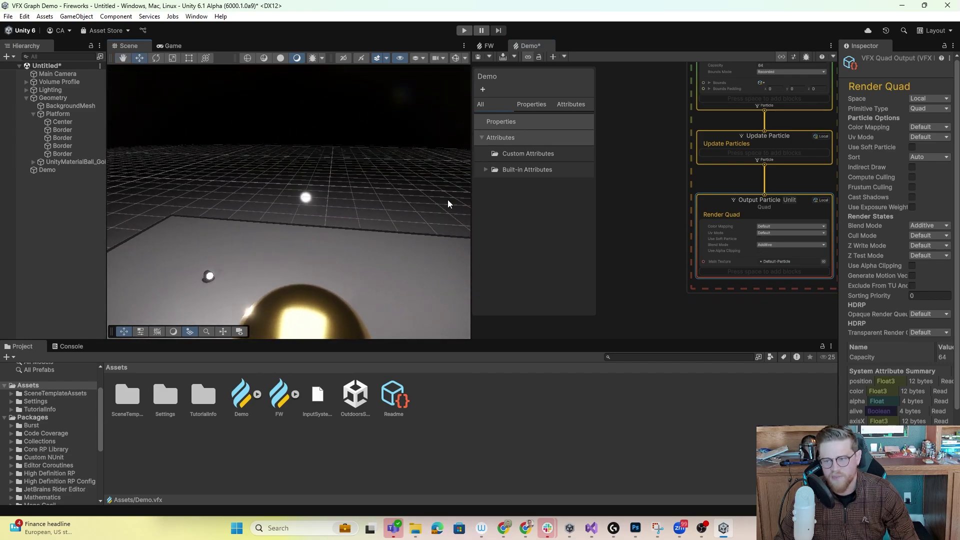
pyautogui.moveTo(659, 225); pyautogui.dragTo(621, 275, button='middle')
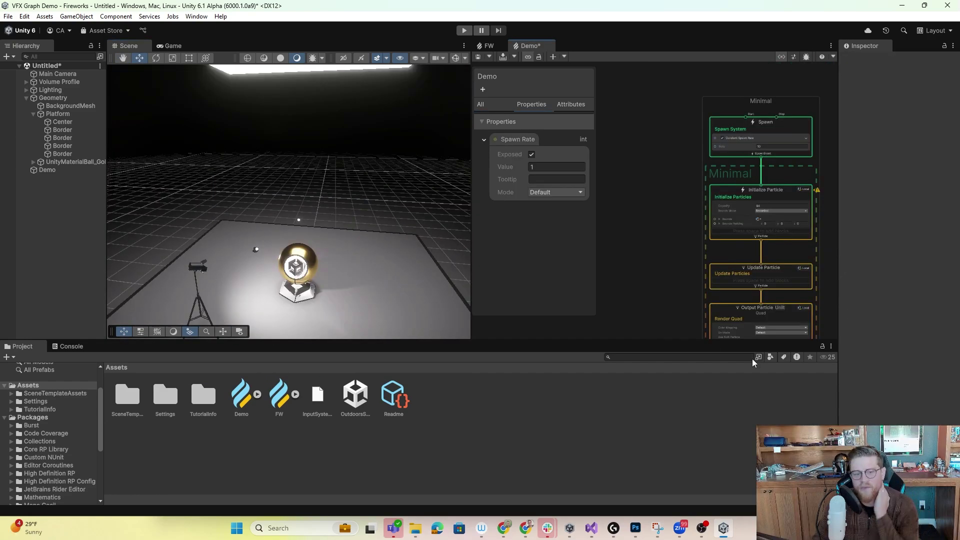
pyautogui.scroll(5, 304, 232)
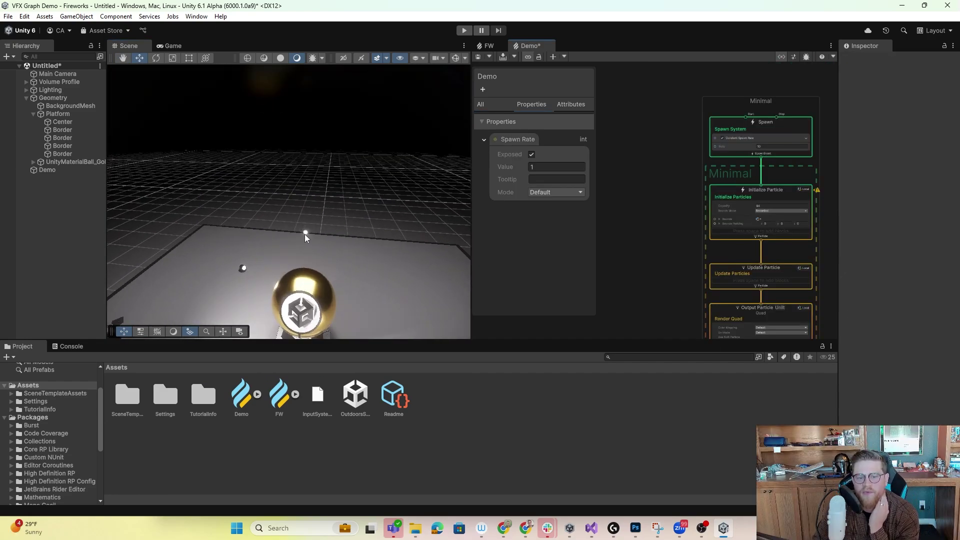
pyautogui.moveTo(354, 233); pyautogui.dragTo(353, 193, button='middle')
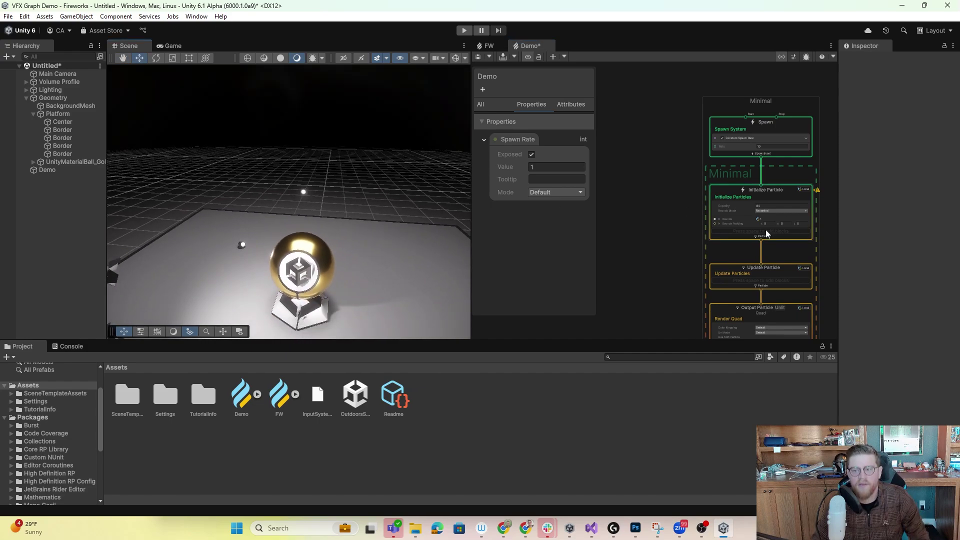
pyautogui.scroll(3, 802, 239)
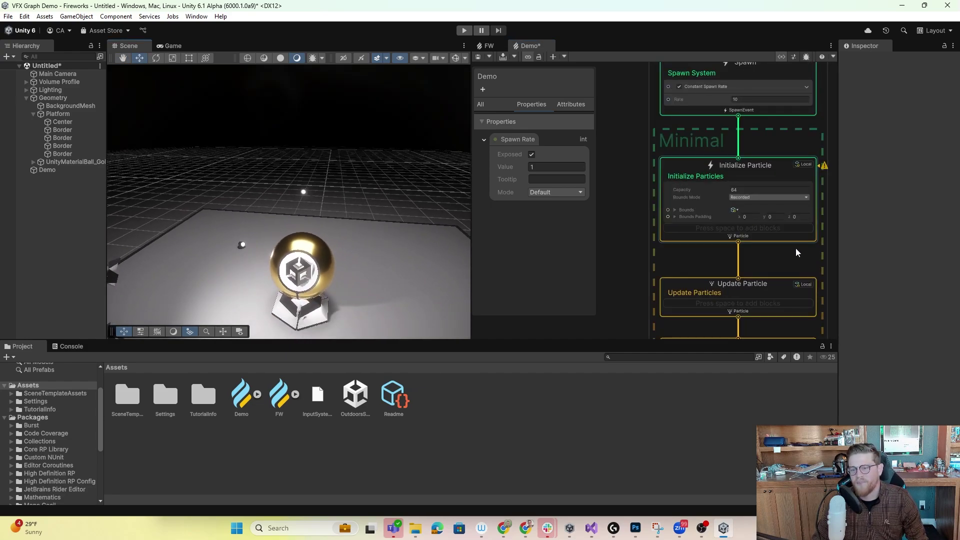
pyautogui.moveTo(790, 250); pyautogui.dragTo(746, 226, button='middle')
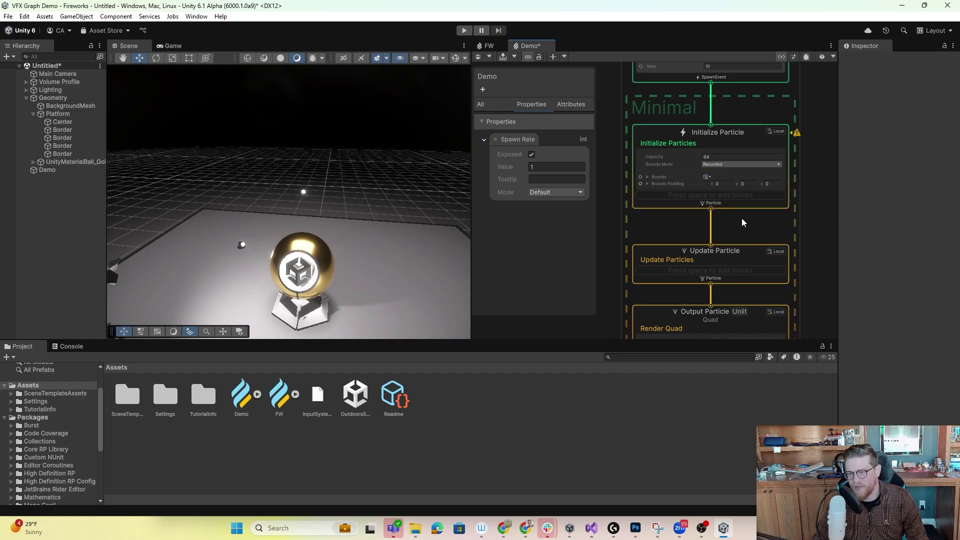
pyautogui.click(727, 197)
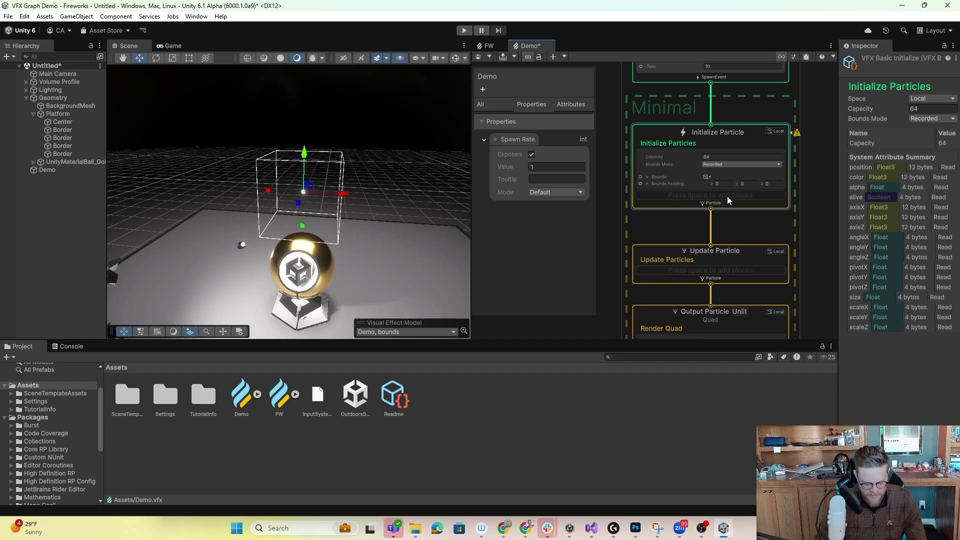
pyautogui.press('space')
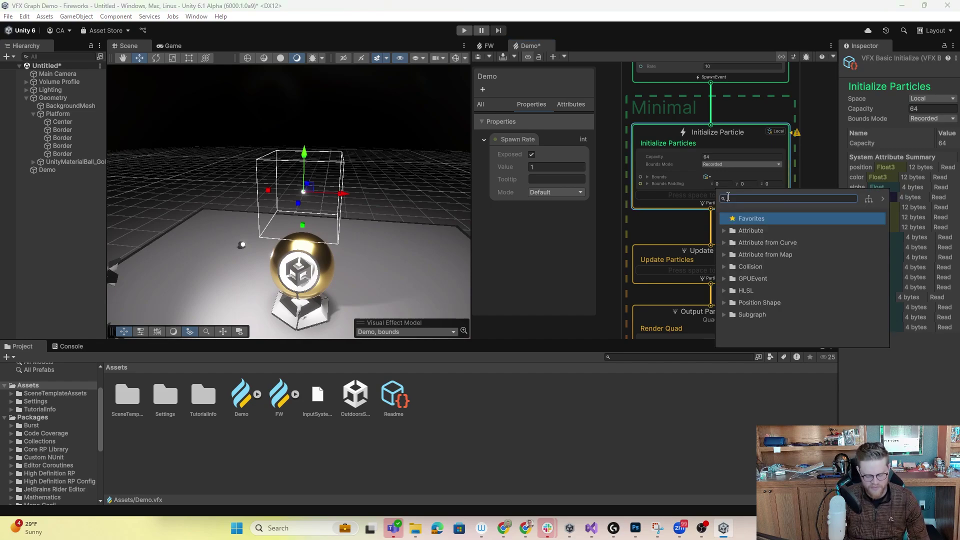
pyautogui.write('velocity')
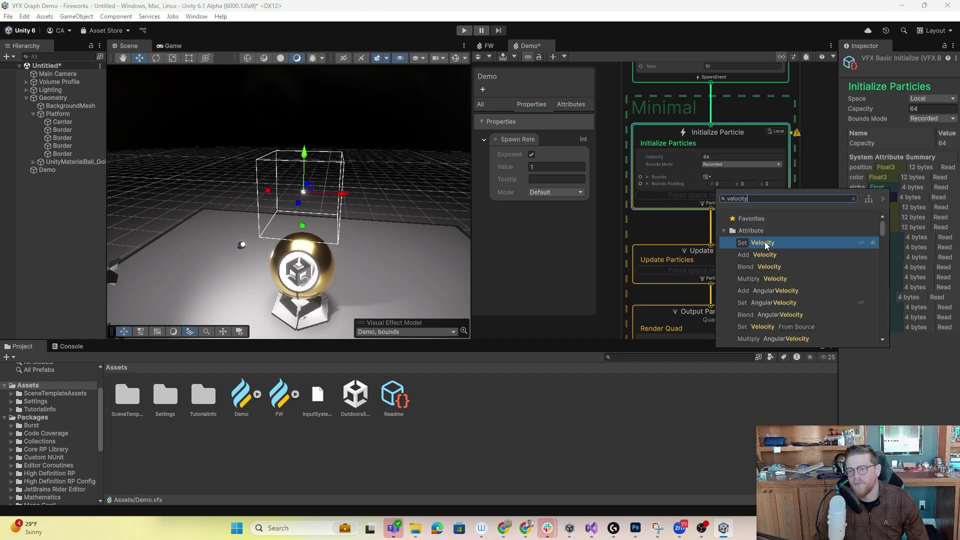
pyautogui.click(765, 243)
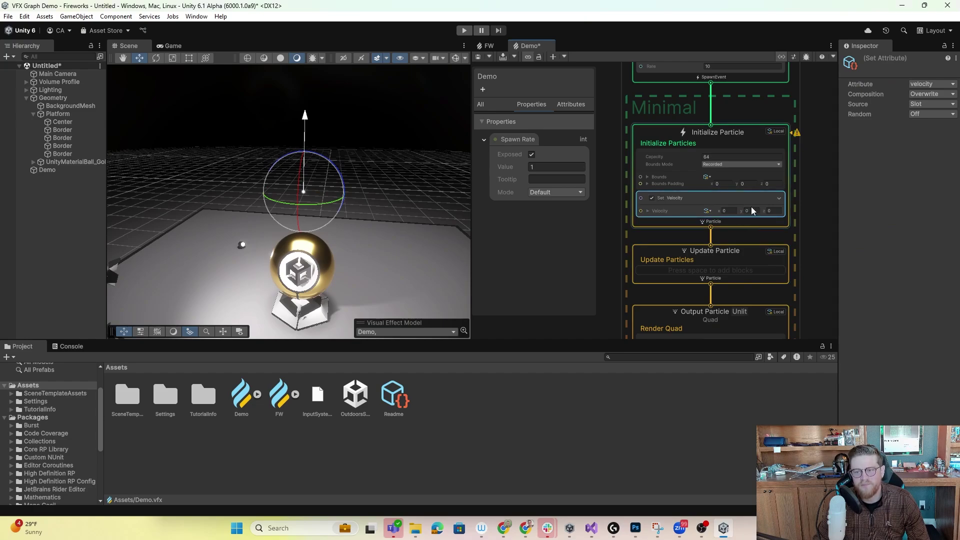
pyautogui.write('1')
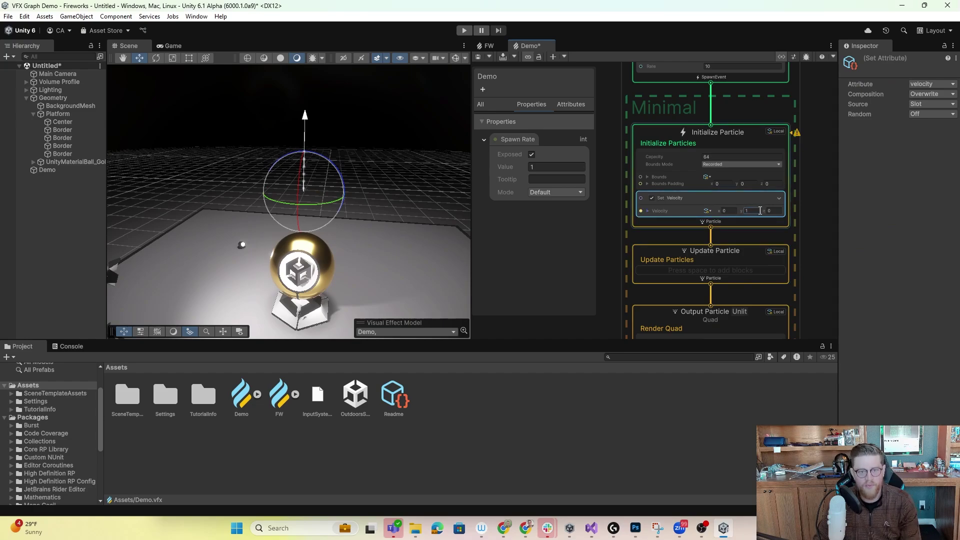
# Step: Set the Initialize Particle context's capacity to 65
pyautogui.moveTo(242, 140); pyautogui.dragTo(326, 190, button='middle')
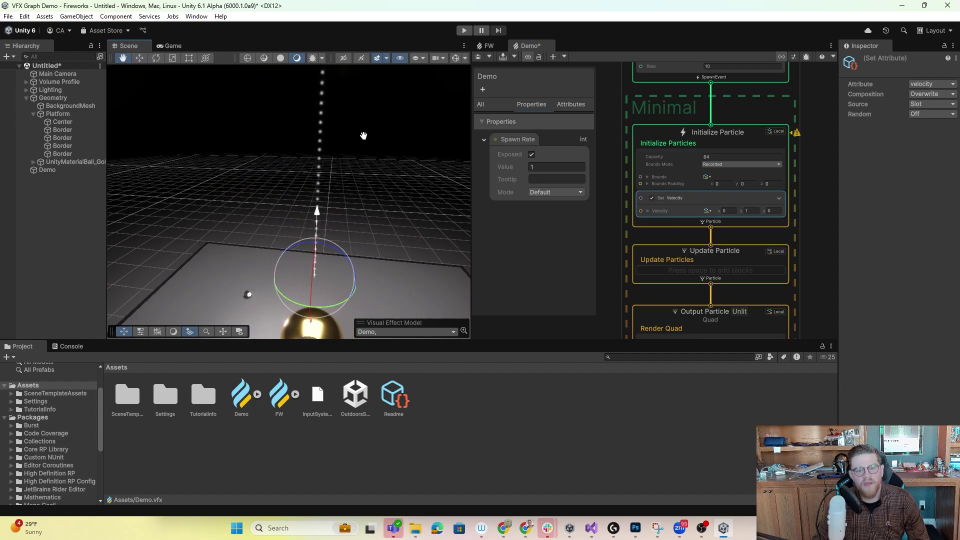
pyautogui.moveTo(364, 135); pyautogui.dragTo(382, 167, button='middle')
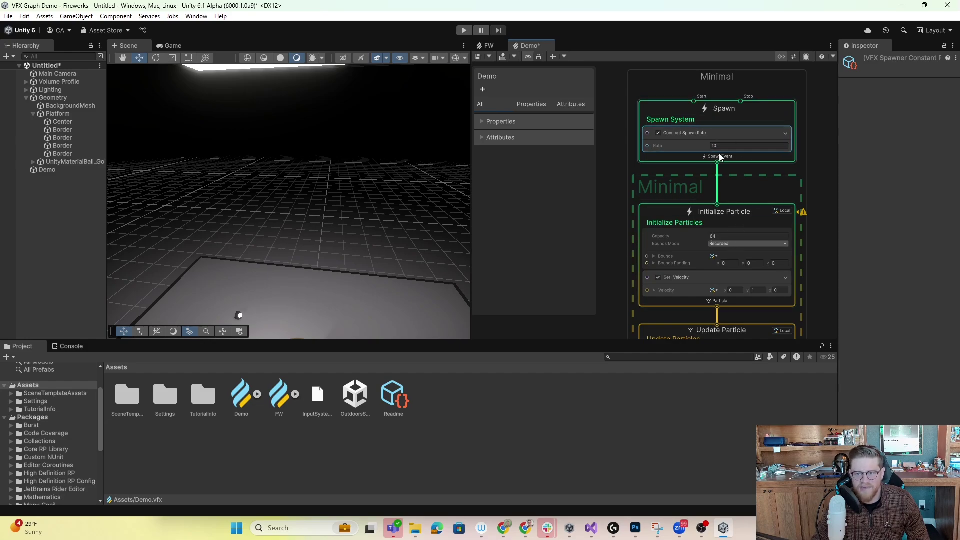
pyautogui.moveTo(764, 201); pyautogui.dragTo(719, 170, button='middle')
pyautogui.click(713, 212)
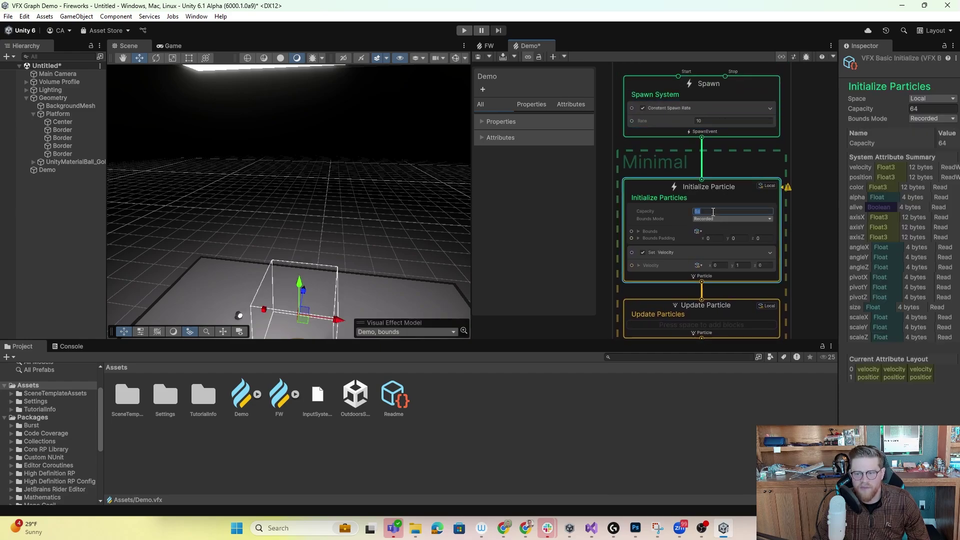
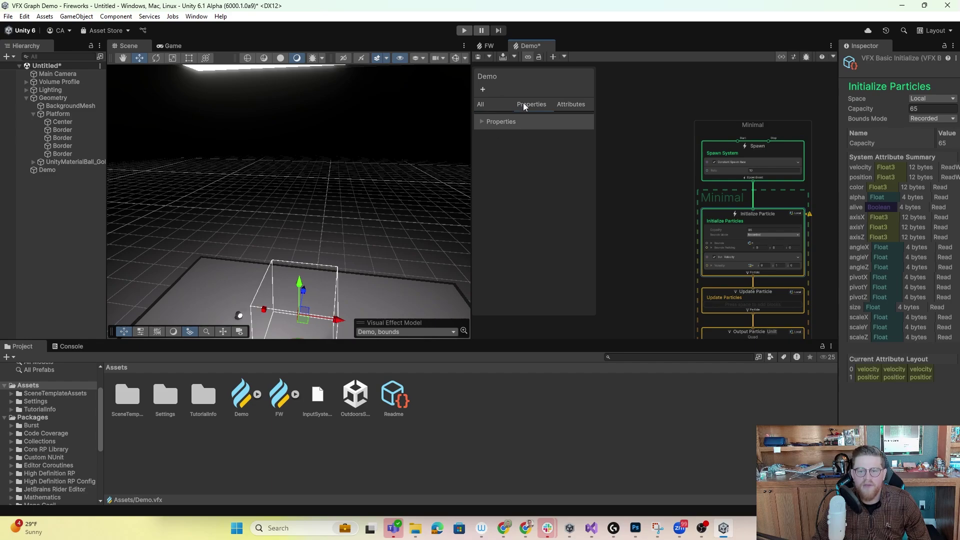
pyautogui.click(485, 104)
pyautogui.click(483, 90)
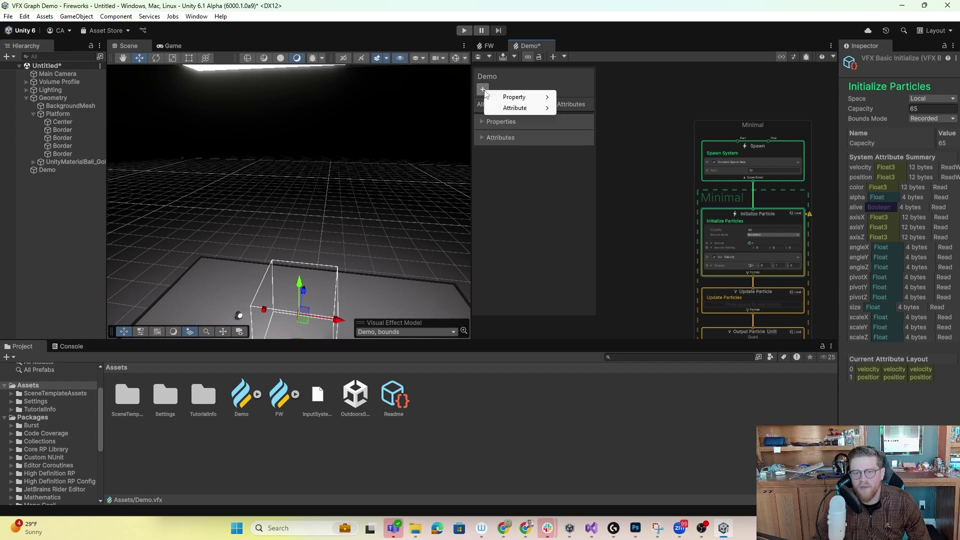
pyautogui.moveTo(533, 102)
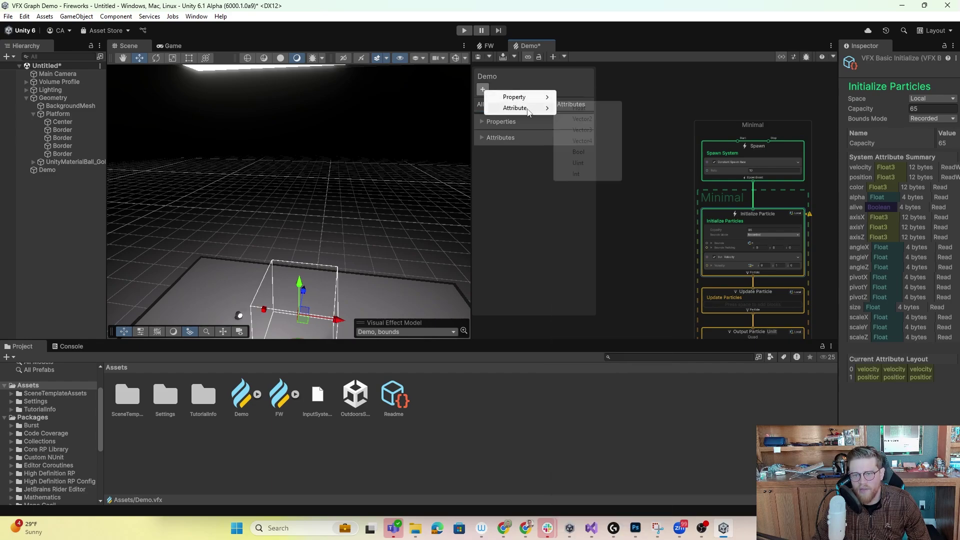
pyautogui.click(527, 171)
pyautogui.click(533, 107)
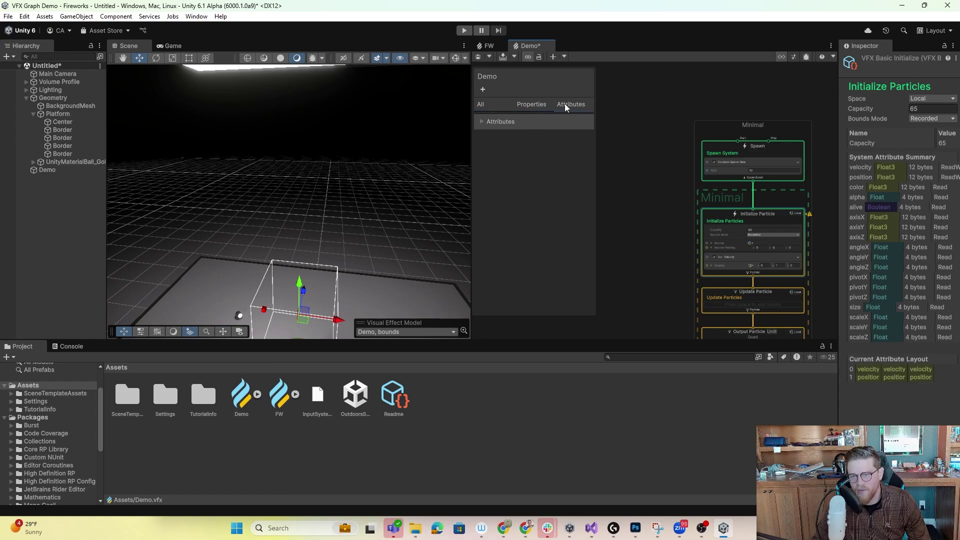
# Step: Create an exposed Int property named SpawnRate2 in the Demo graph's blackboard
pyautogui.click(483, 90)
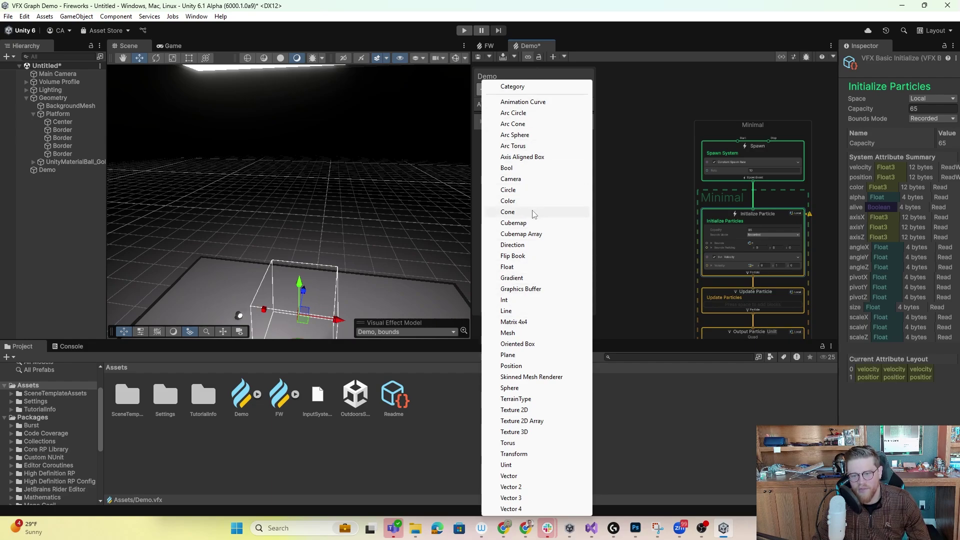
pyautogui.click(528, 300)
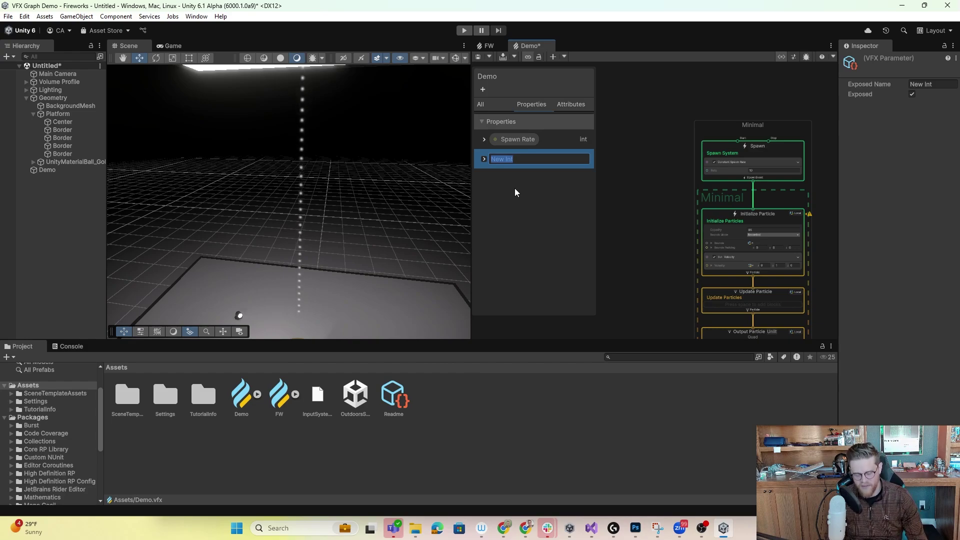
pyautogui.write('SpawnRate')
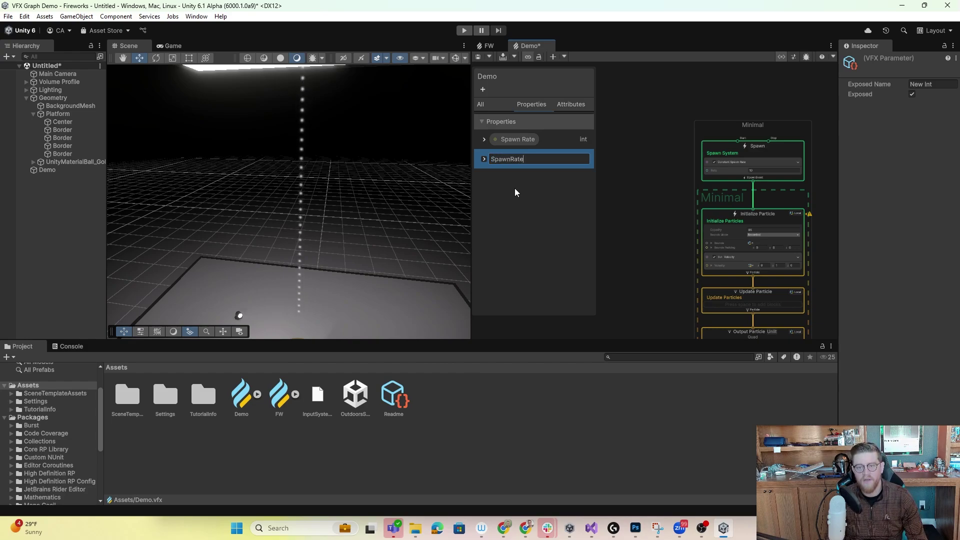
pyautogui.write('2')
pyautogui.press('Return')
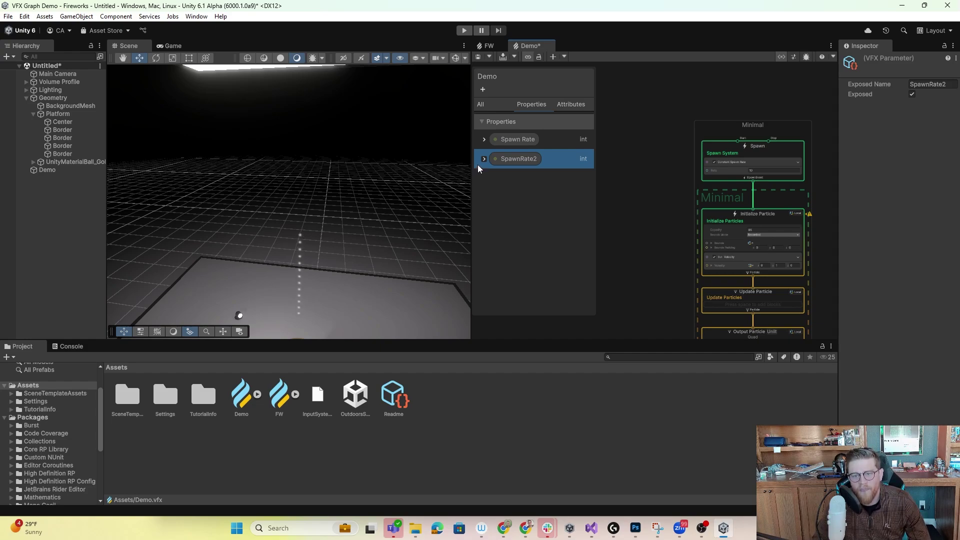
# Step: Place the SpawnRate2 property as a node in the graph and connect it to the Constant Spawn Rate block's Rate input
pyautogui.moveTo(500, 160); pyautogui.dragTo(783, 160)
pyautogui.scroll(4, 661, 177)
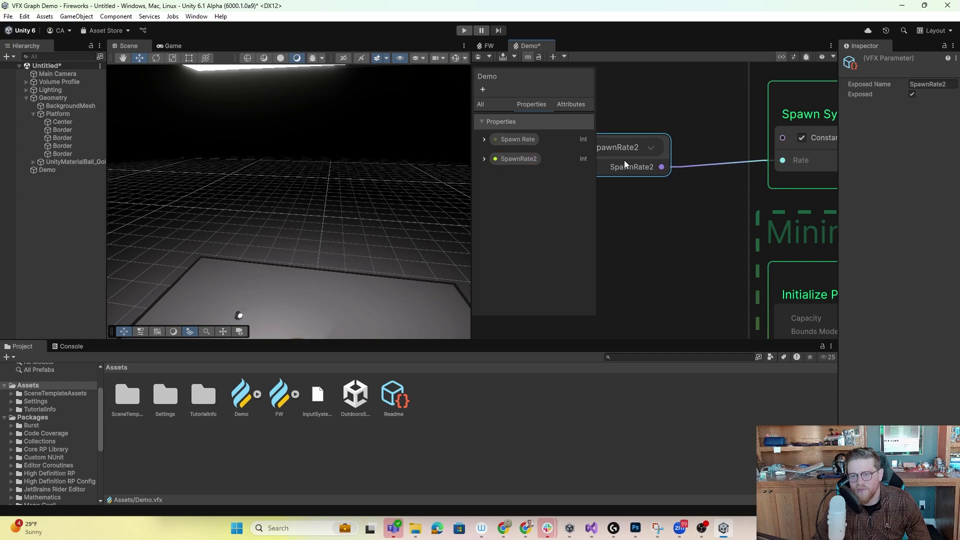
pyautogui.scroll(-5, 745, 209)
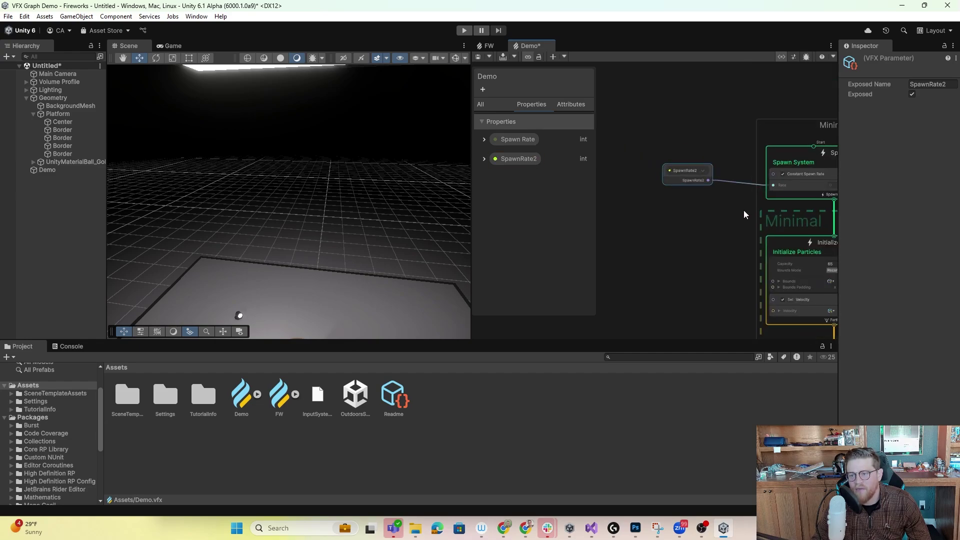
pyautogui.moveTo(745, 210); pyautogui.dragTo(688, 225, button='middle')
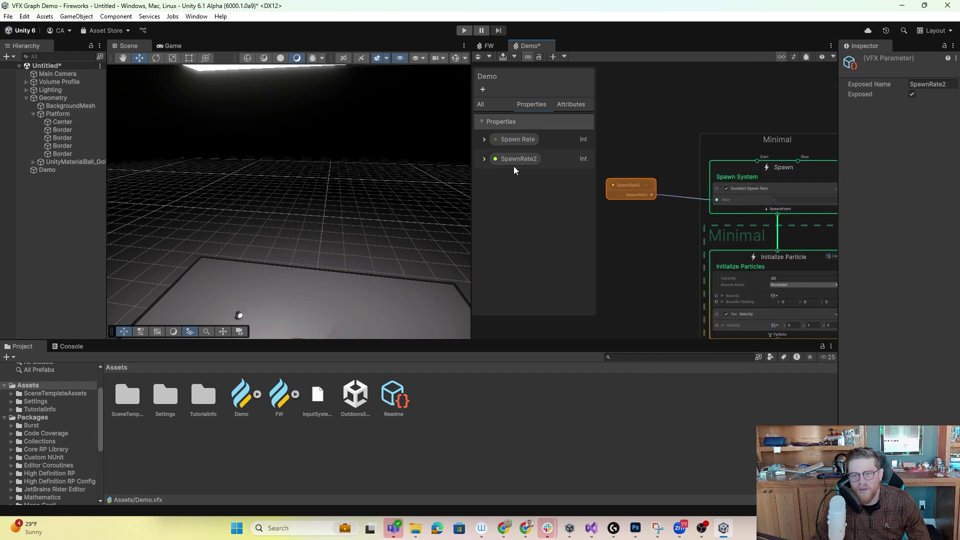
# Step: Expand the SpawnRate2 property's settings in the blackboard and save the Demo graph
pyautogui.click(483, 159)
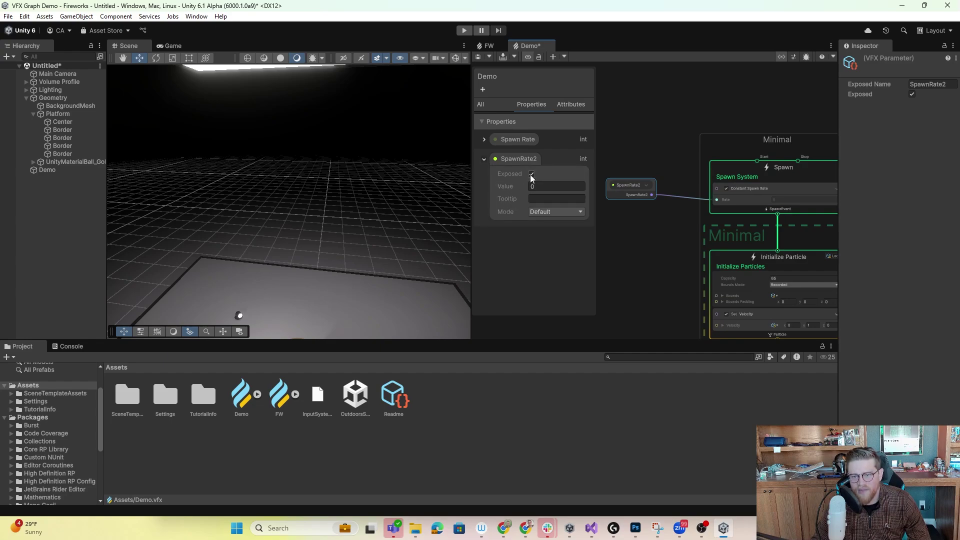
pyautogui.click(664, 271)
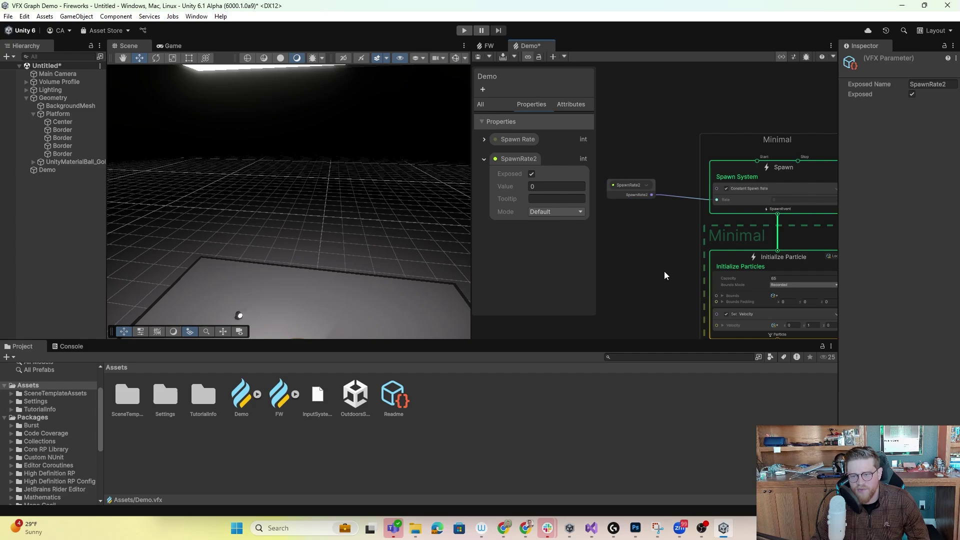
pyautogui.hotkey('ctrl', 's')
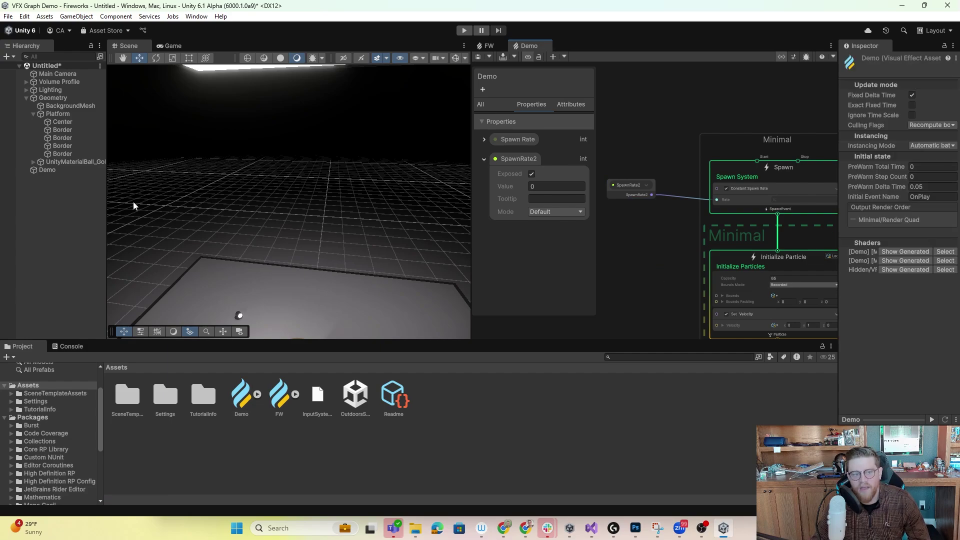
# Step: Check the Demo object's exposed properties and delete the unused Spawn Rate property from the graph's blackboard
pyautogui.click(53, 173)
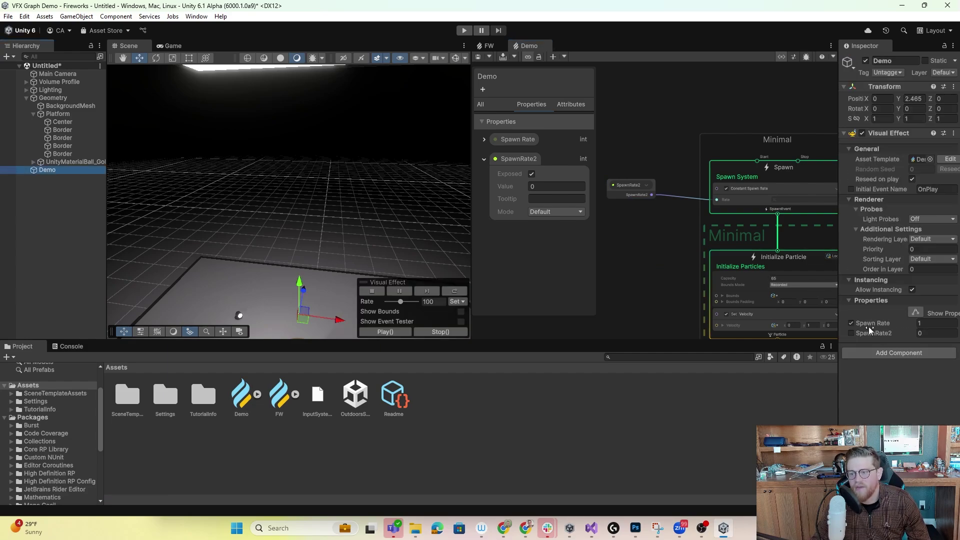
pyautogui.rightClick(858, 324)
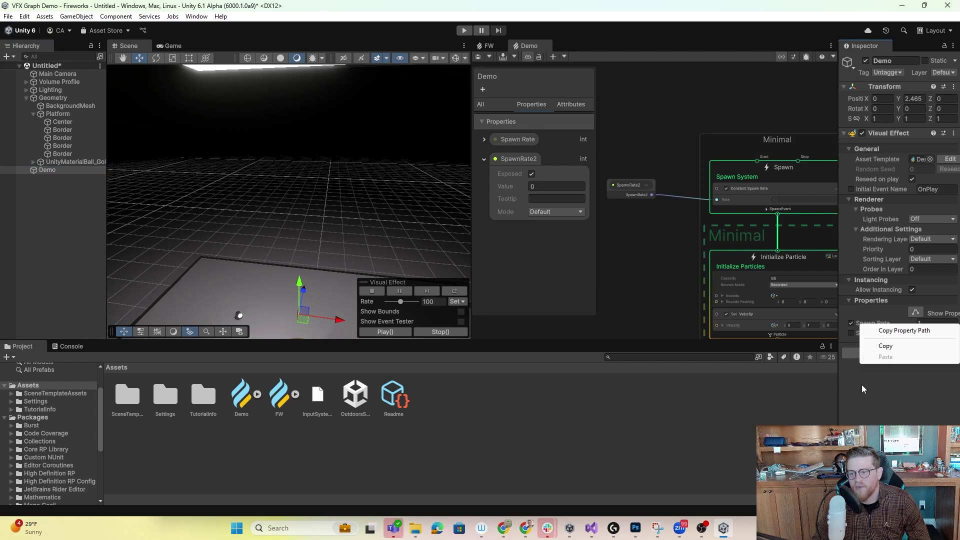
pyautogui.click(874, 331)
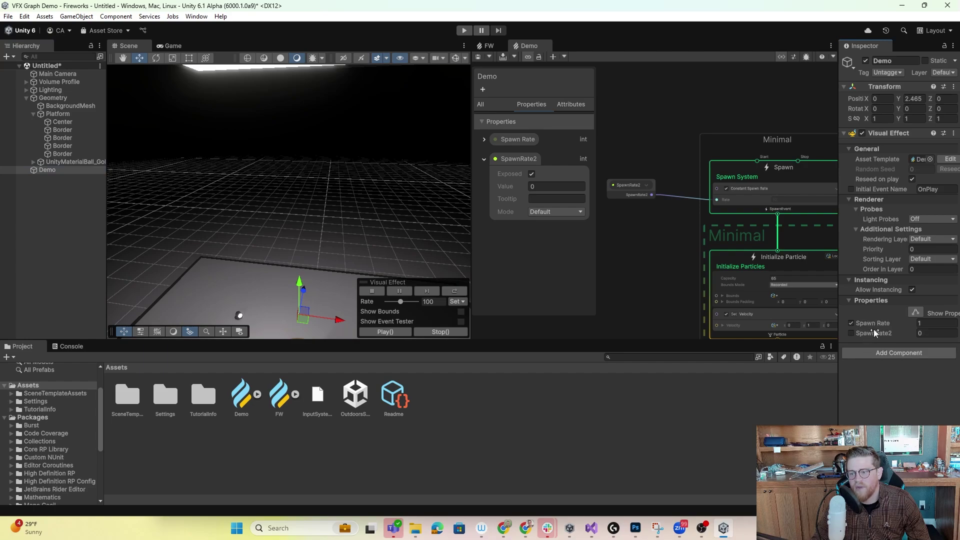
pyautogui.rightClick(548, 142)
pyautogui.click(560, 164)
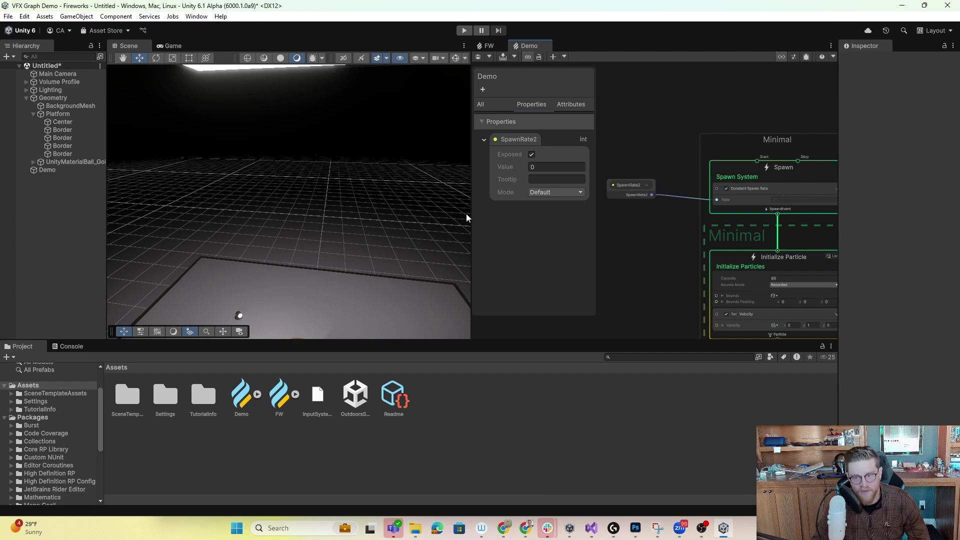
# Step: Select the Demo object and set the SpawnRate2 property's value to 5 in the graph's blackboard
pyautogui.click(50, 170)
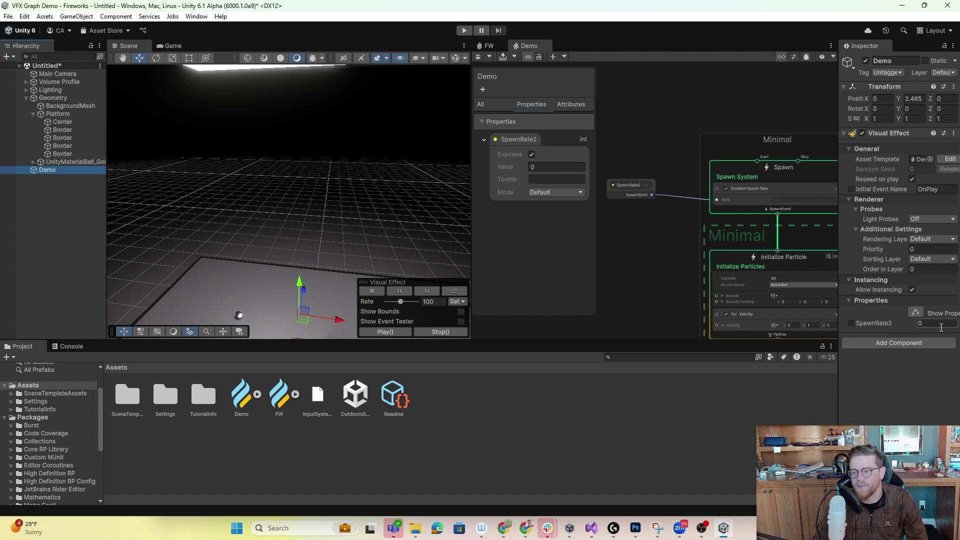
pyautogui.click(543, 167)
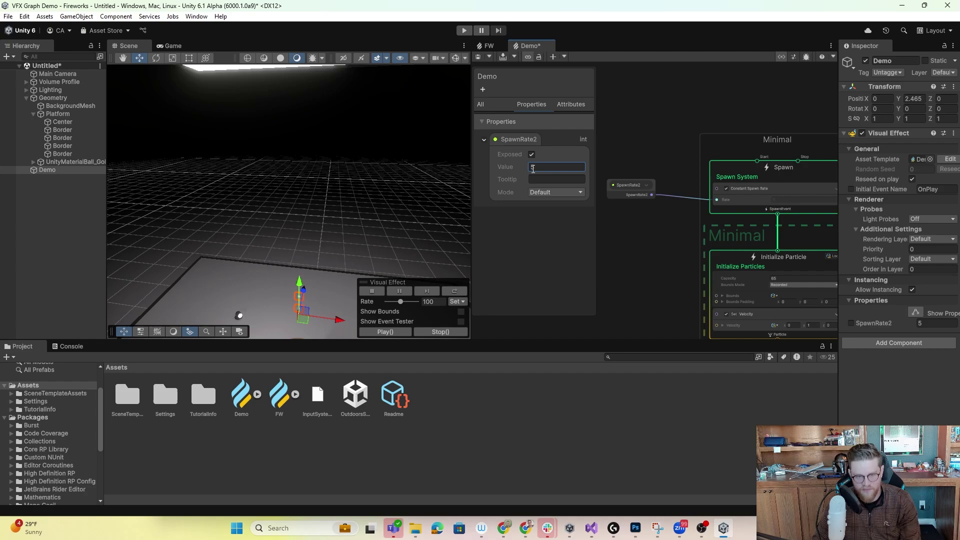
pyautogui.keyDown('alt'); pyautogui.moveTo(346, 224); pyautogui.dragTo(389, 205); pyautogui.keyUp('alt')
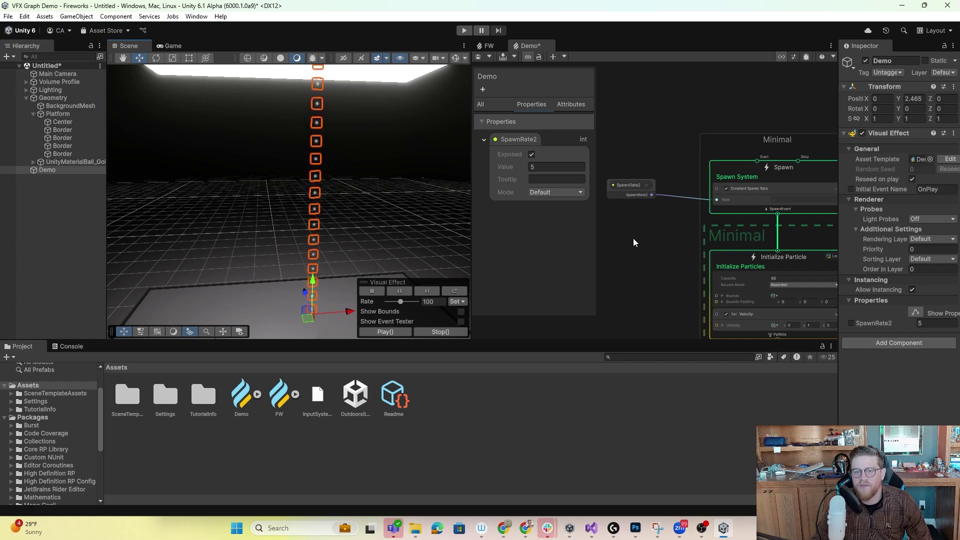
# Step: Review the SpawnRate2 node's connection to the Spawn context and the exposed property on the Demo object
pyautogui.click(626, 189)
pyautogui.click(616, 190)
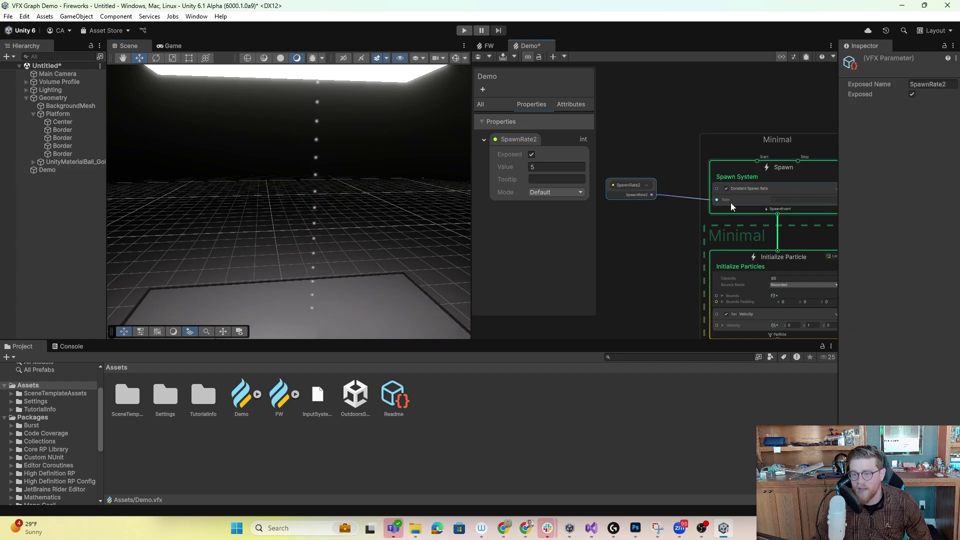
pyautogui.moveTo(686, 249); pyautogui.dragTo(627, 234, button='middle')
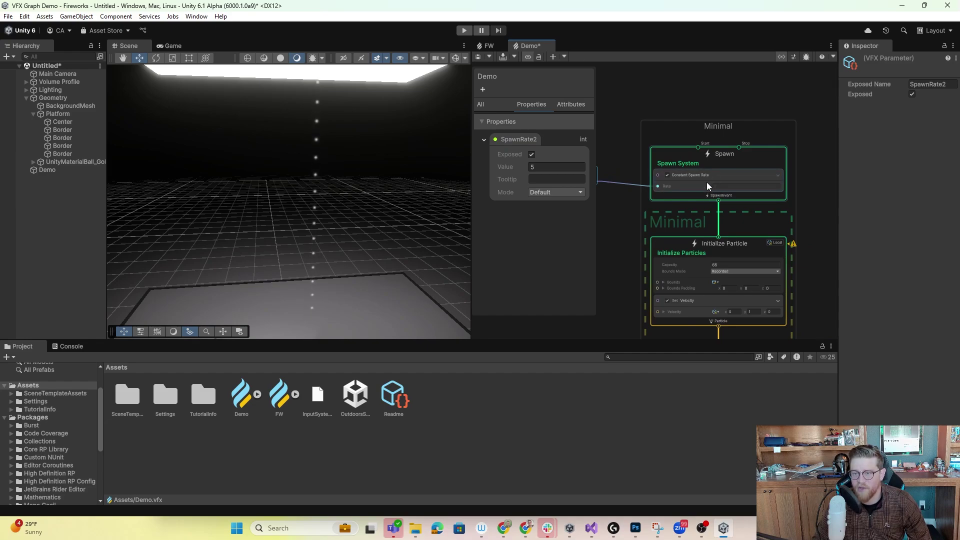
pyautogui.moveTo(631, 223); pyautogui.dragTo(643, 198, button='middle')
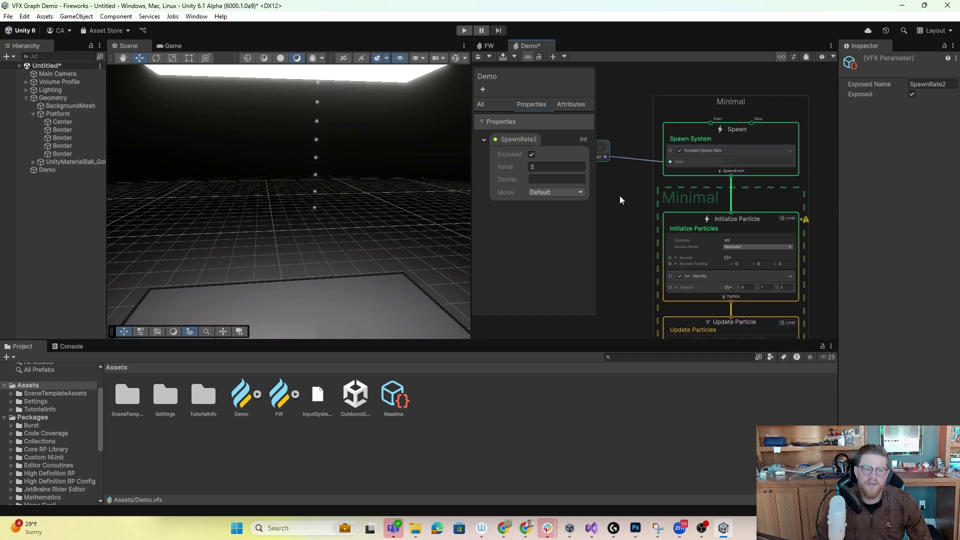
pyautogui.click(75, 170)
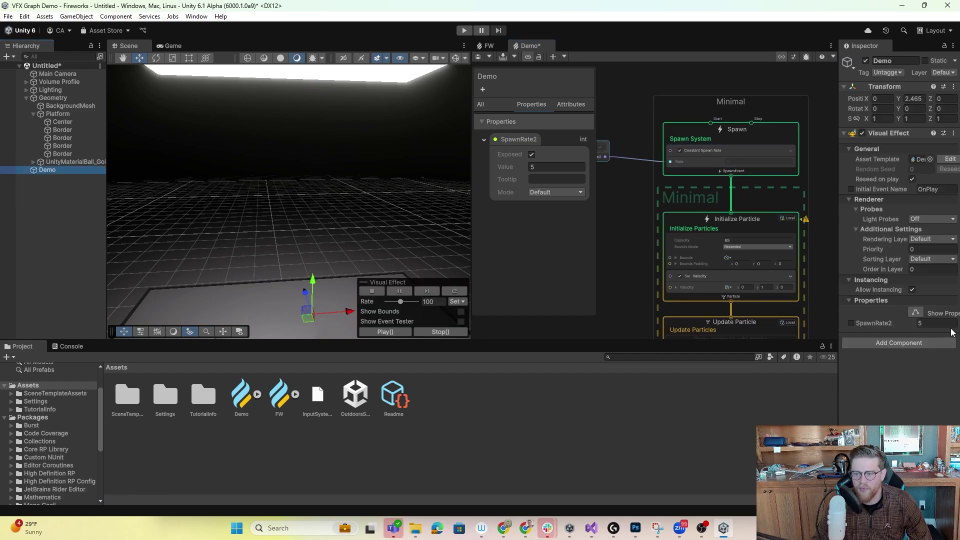
pyautogui.moveTo(631, 246); pyautogui.dragTo(637, 221, button='middle')
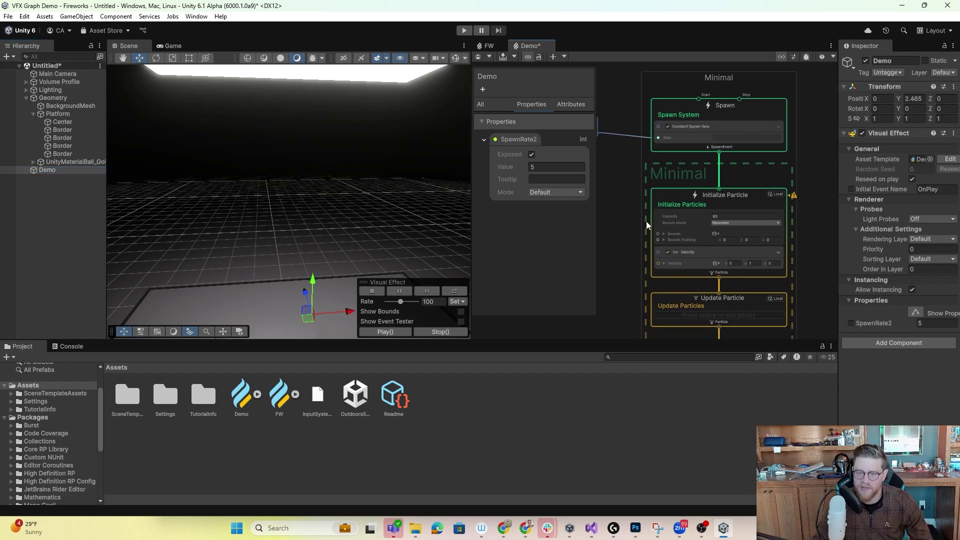
pyautogui.moveTo(612, 215); pyautogui.dragTo(665, 184, button='middle')
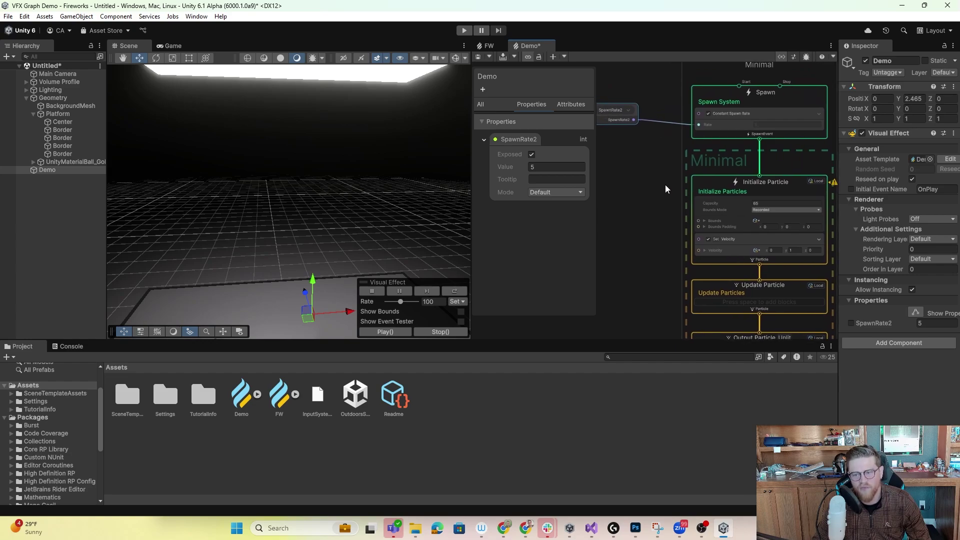
# Step: Set the particle capacity of the Initialize Particle context to 500
pyautogui.click(761, 203)
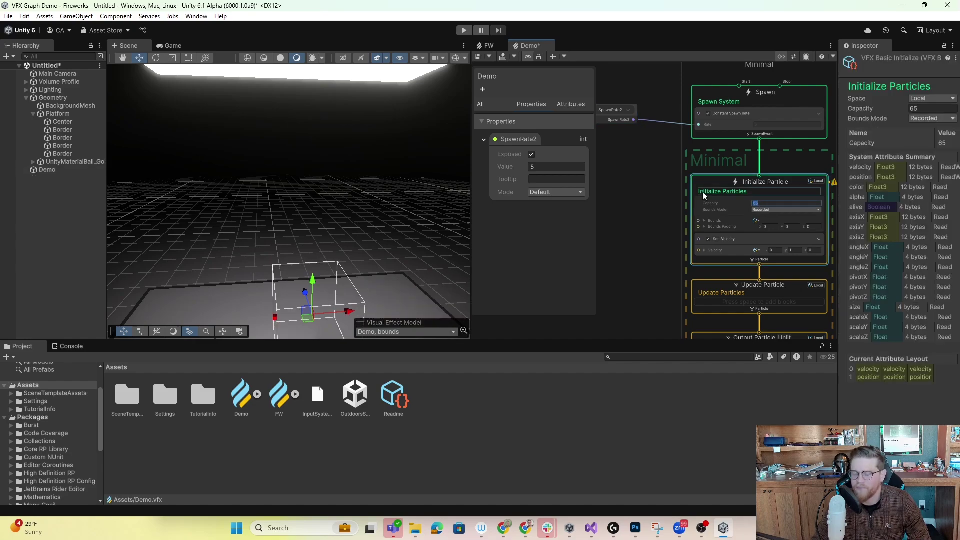
pyautogui.click(618, 212)
pyautogui.moveTo(650, 240); pyautogui.dragTo(668, 217, button='middle')
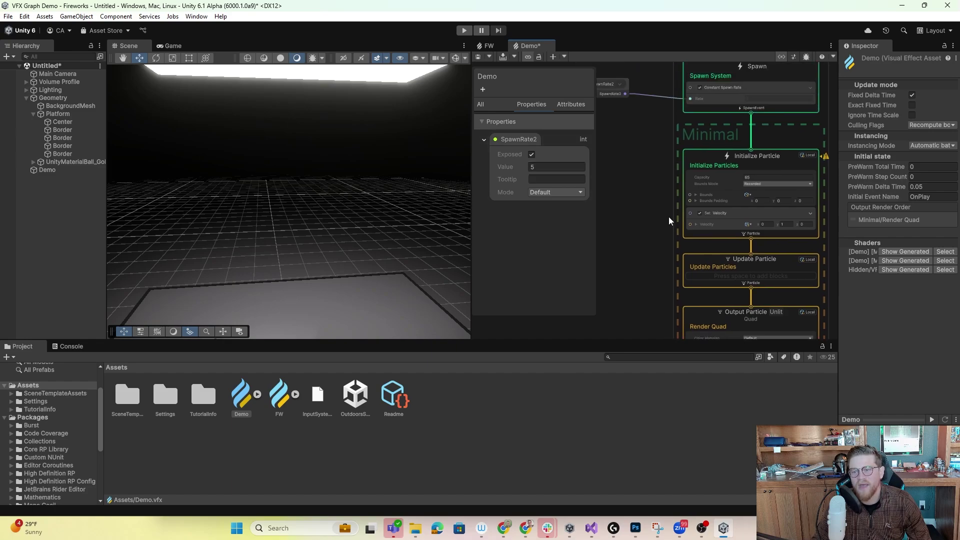
pyautogui.click(728, 172)
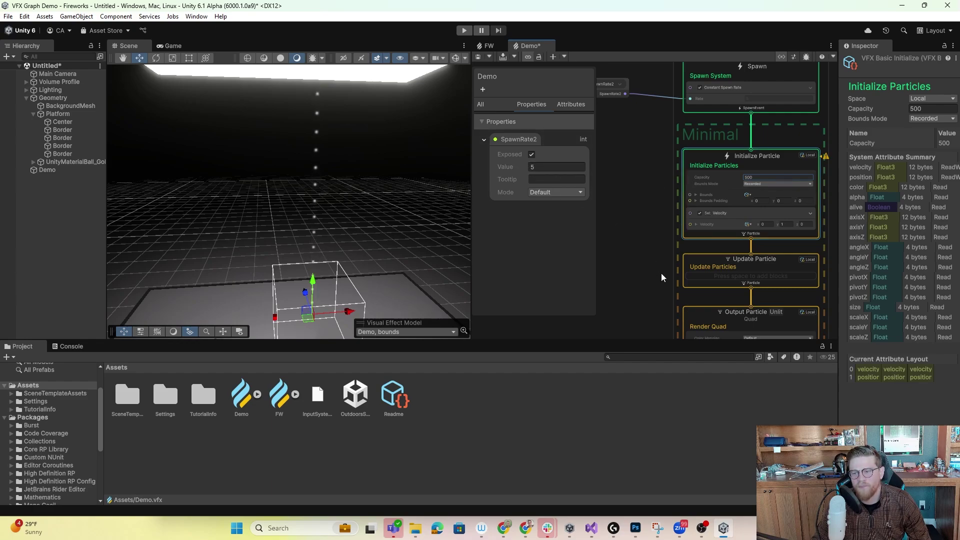
# Step: Add a Set Color over Life block to the Output Particle Unlit context
pyautogui.moveTo(661, 273); pyautogui.dragTo(642, 188, button='middle')
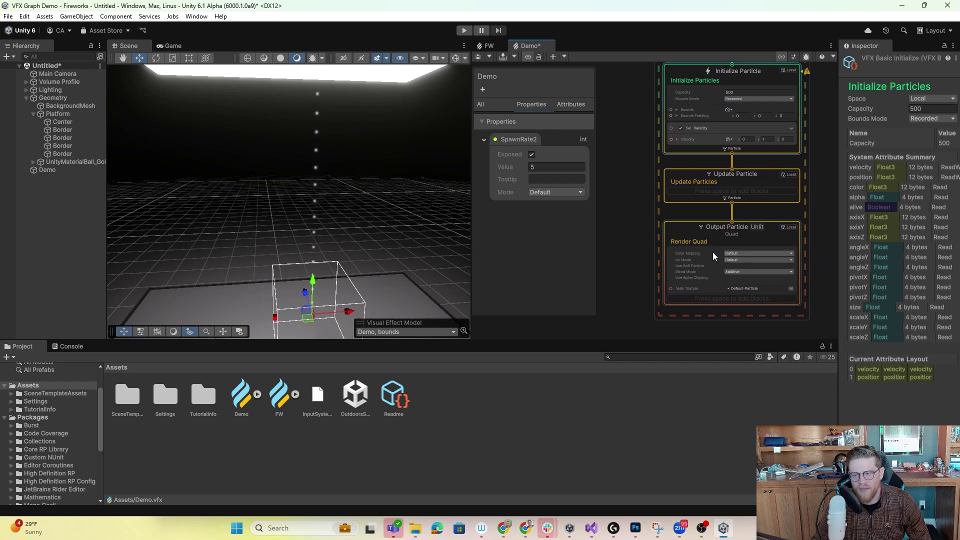
pyautogui.moveTo(605, 267); pyautogui.dragTo(605, 234, button='middle')
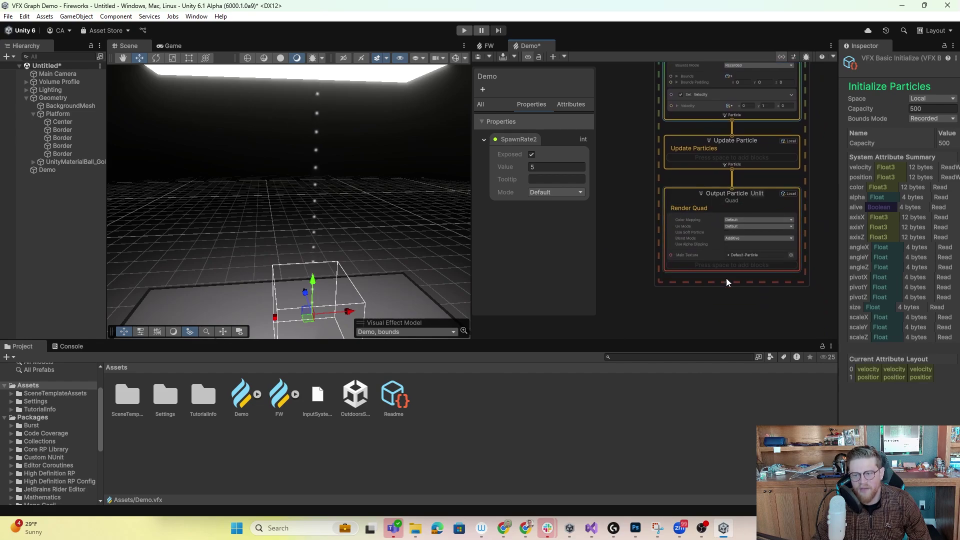
pyautogui.click(745, 265)
pyautogui.press('space')
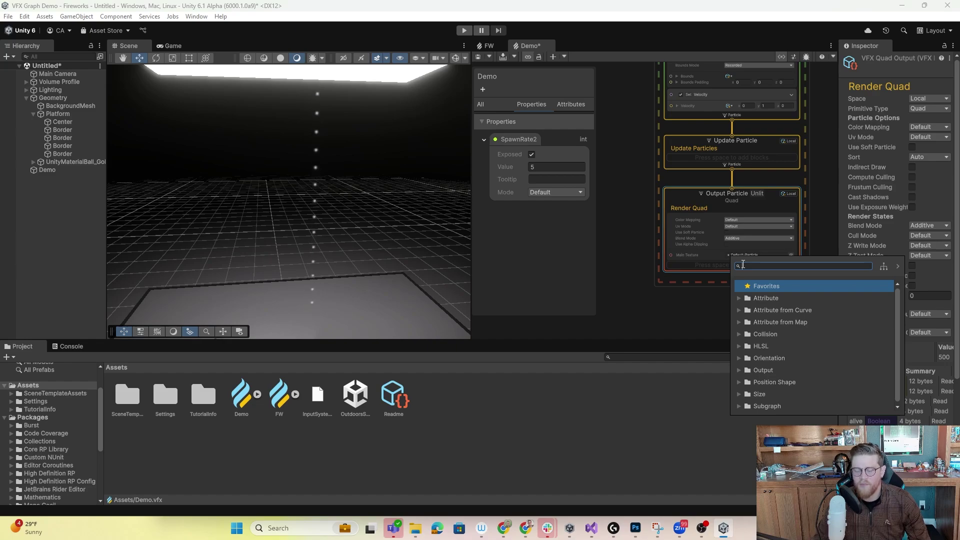
pyautogui.write('color')
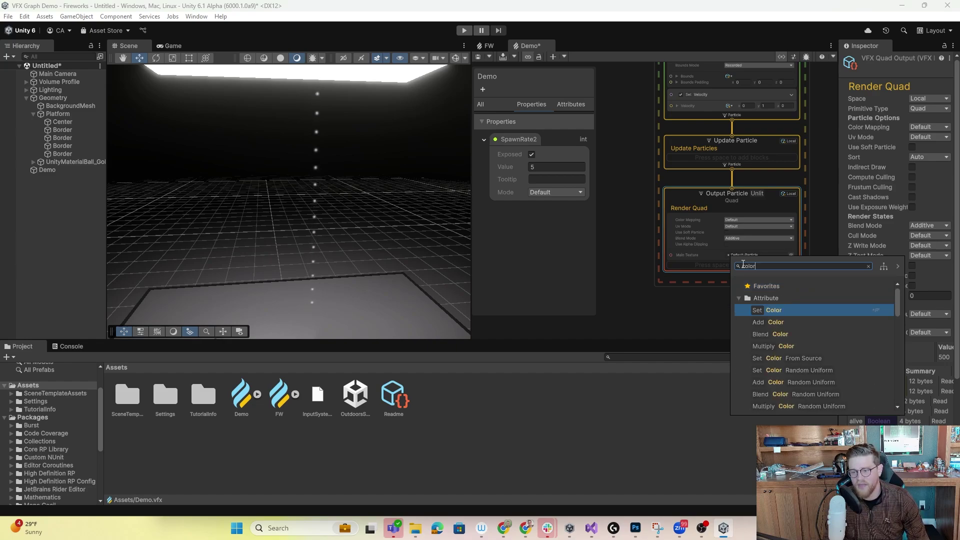
pyautogui.write(' over')
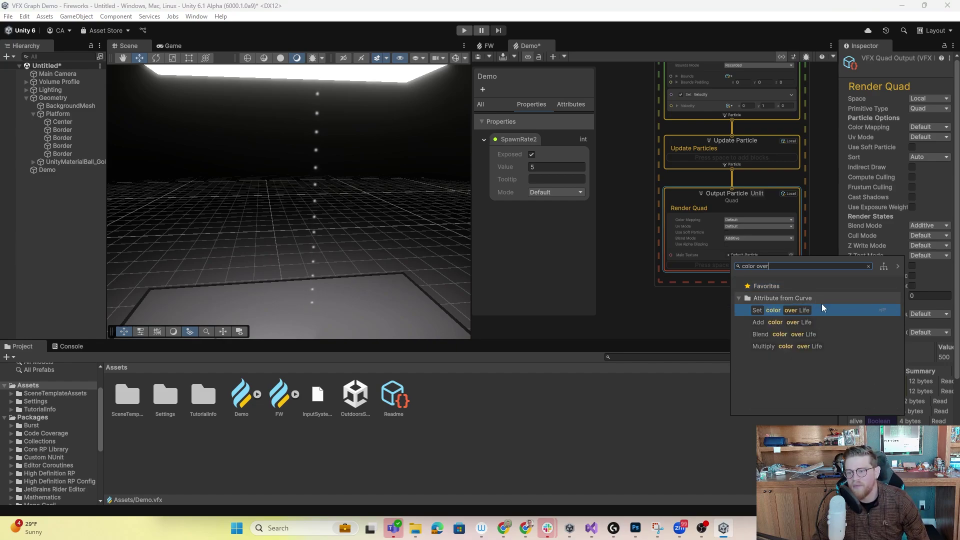
pyautogui.click(835, 310)
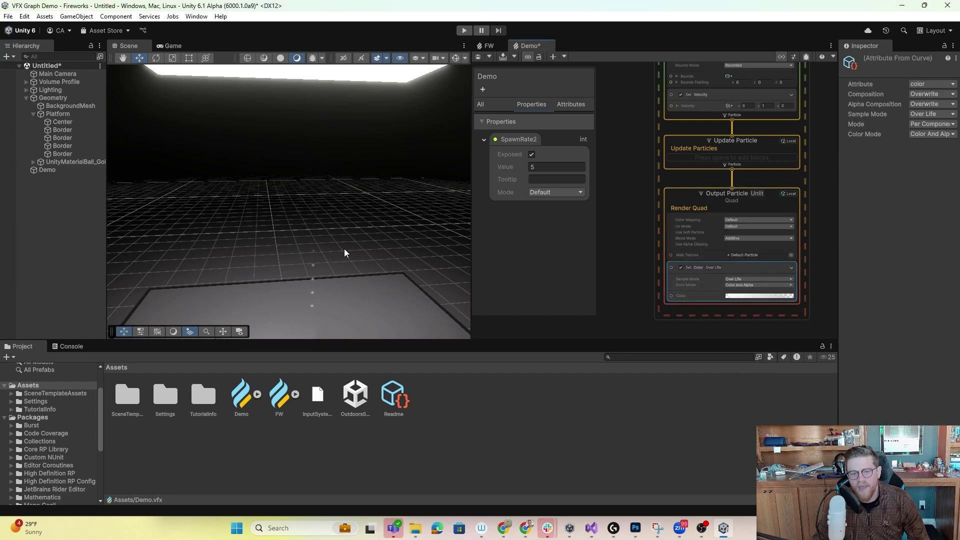
# Step: Set the starting color key of the Color over Life gradient to HDR red (255, 0, 0) with intensity 2
pyautogui.scroll(5, 343, 286)
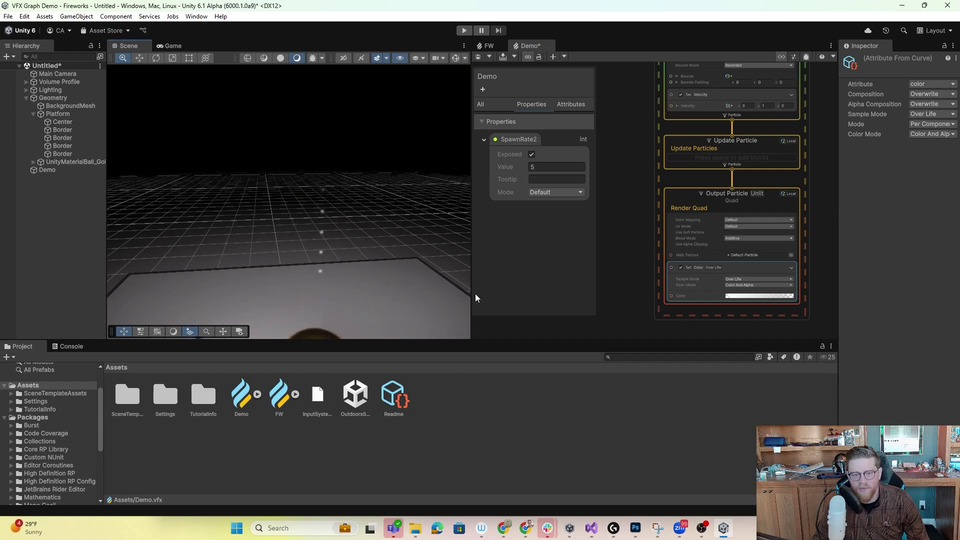
pyautogui.moveTo(384, 255); pyautogui.dragTo(365, 221, button='middle')
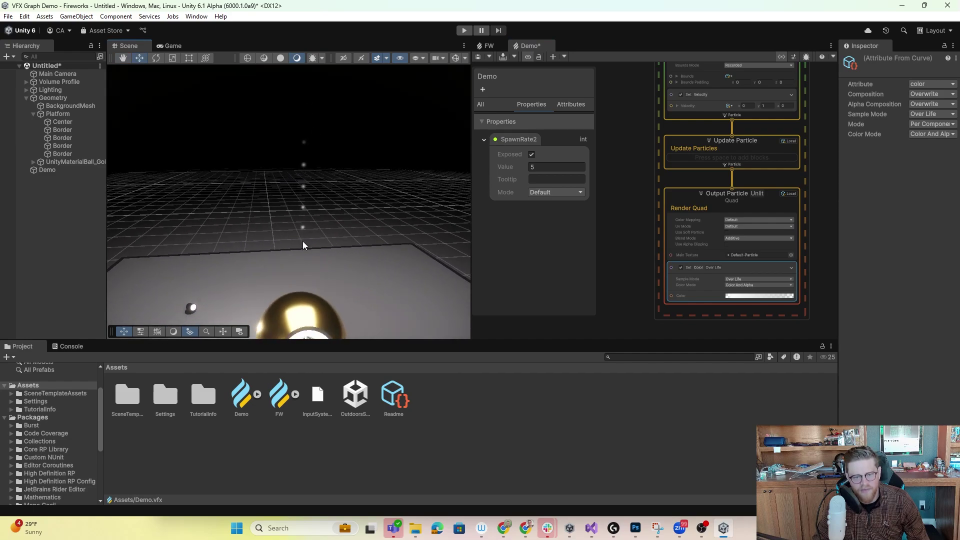
pyautogui.click(773, 297)
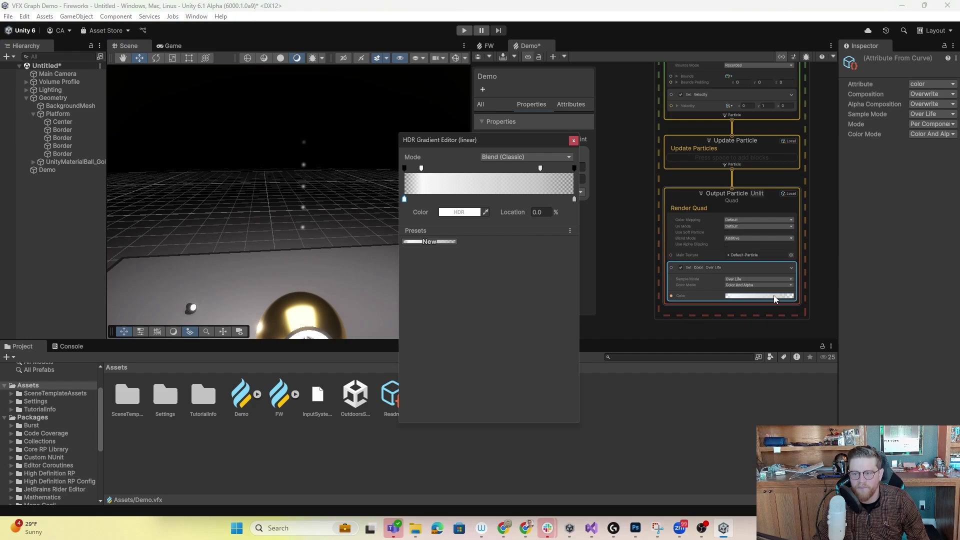
pyautogui.moveTo(521, 145); pyautogui.dragTo(591, 124)
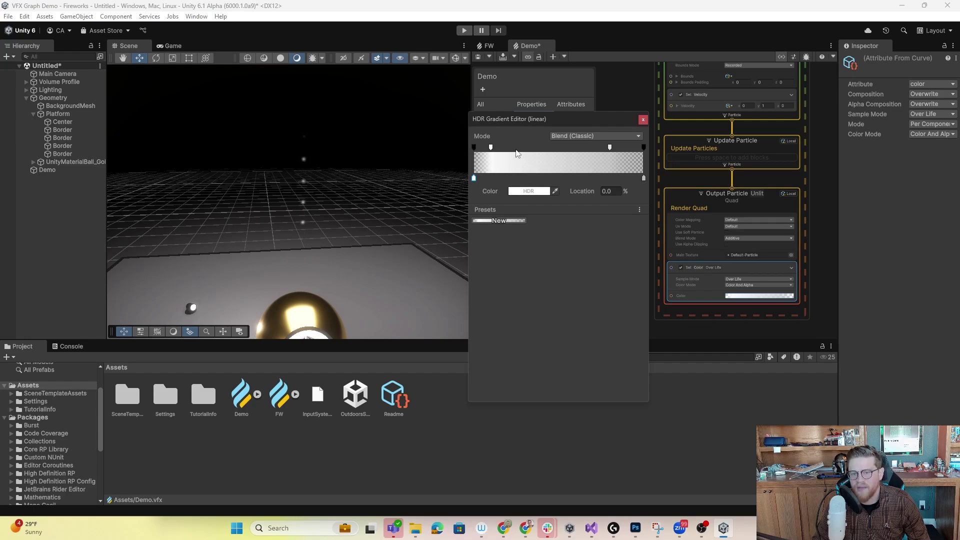
pyautogui.click(610, 147)
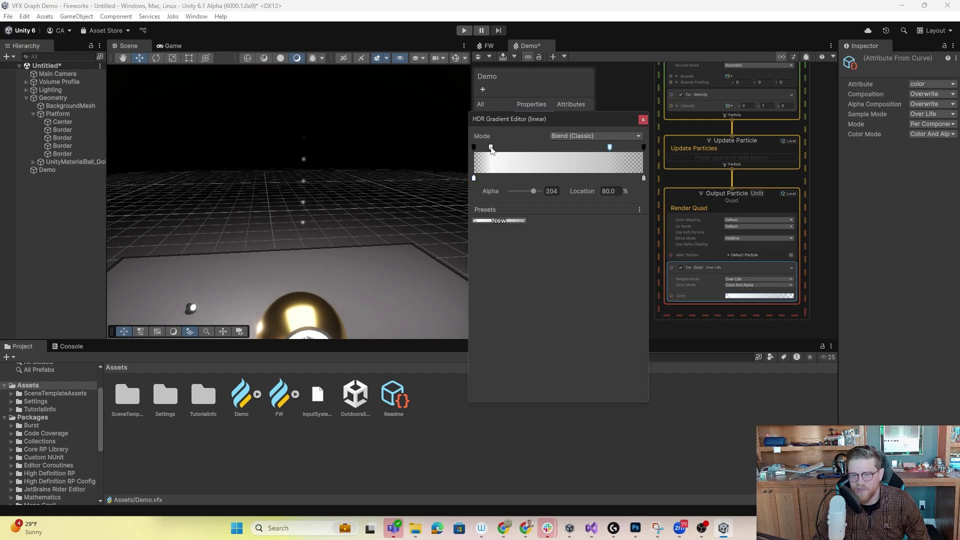
pyautogui.click(474, 178)
pyautogui.click(529, 195)
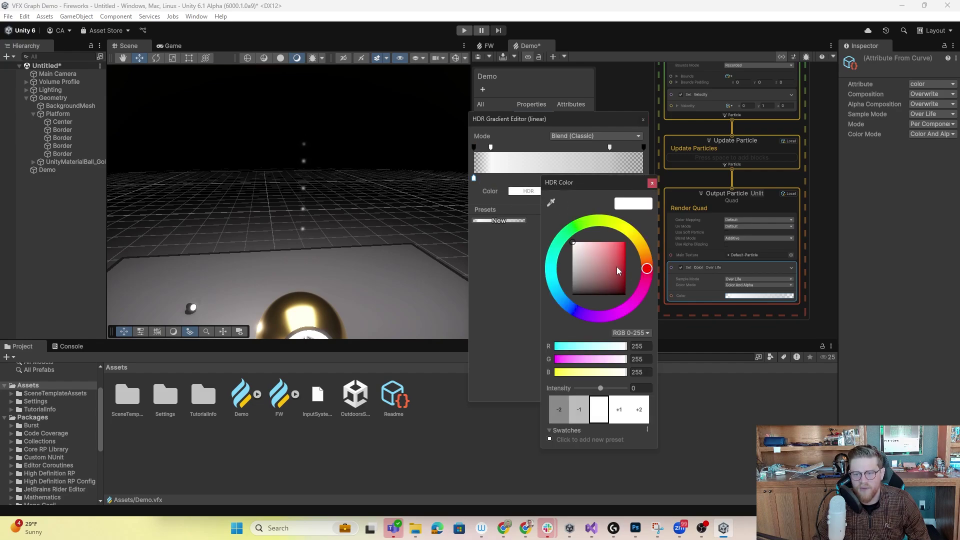
pyautogui.moveTo(616, 266); pyautogui.dragTo(646, 205)
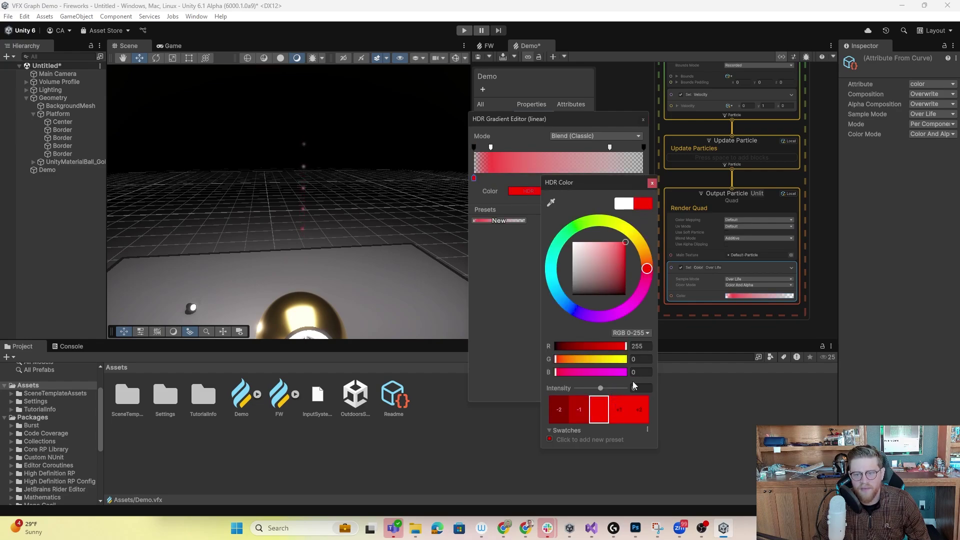
pyautogui.click(617, 409)
pyautogui.click(617, 409)
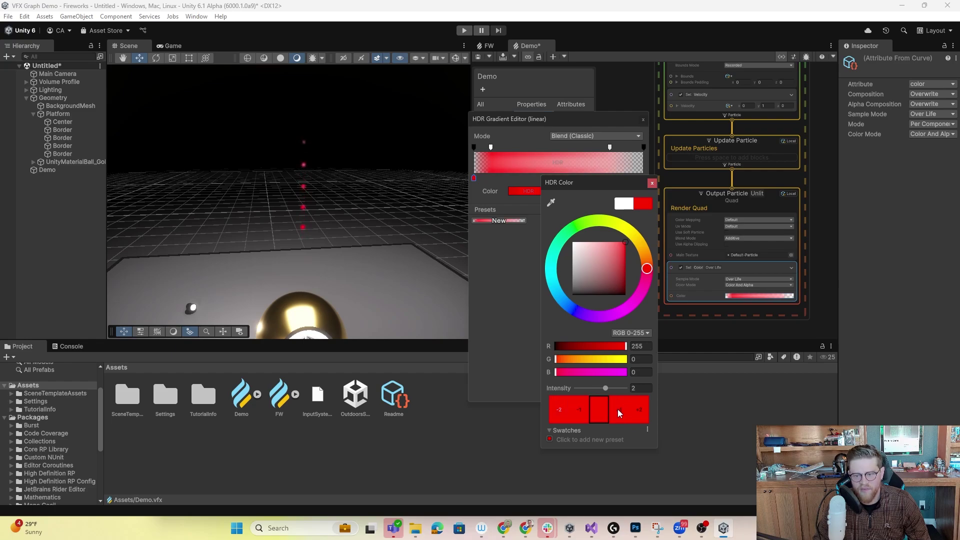
pyautogui.click(652, 183)
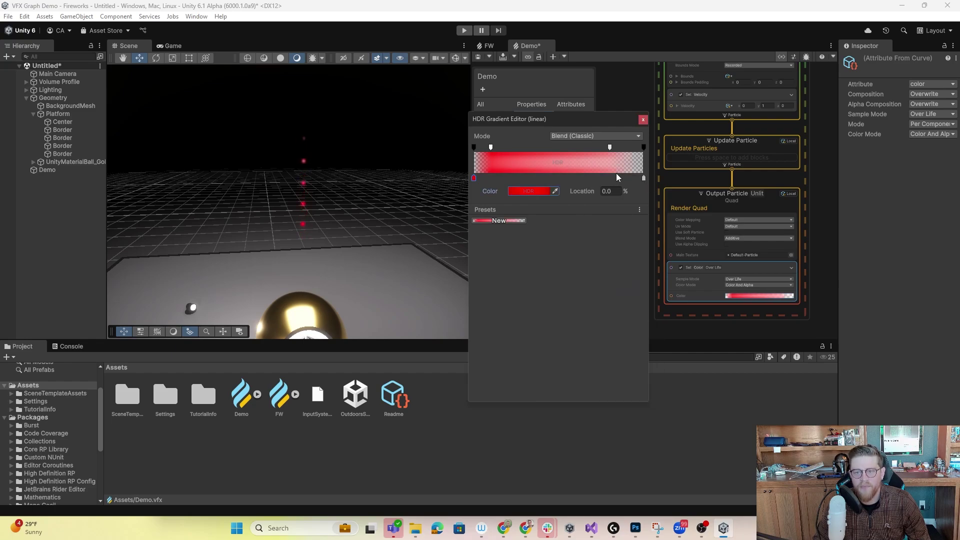
# Step: Set the gradient's ending color key to HDR blue (0, 1, 255) with intensity 3 and close the gradient editor
pyautogui.click(643, 178)
pyautogui.click(524, 190)
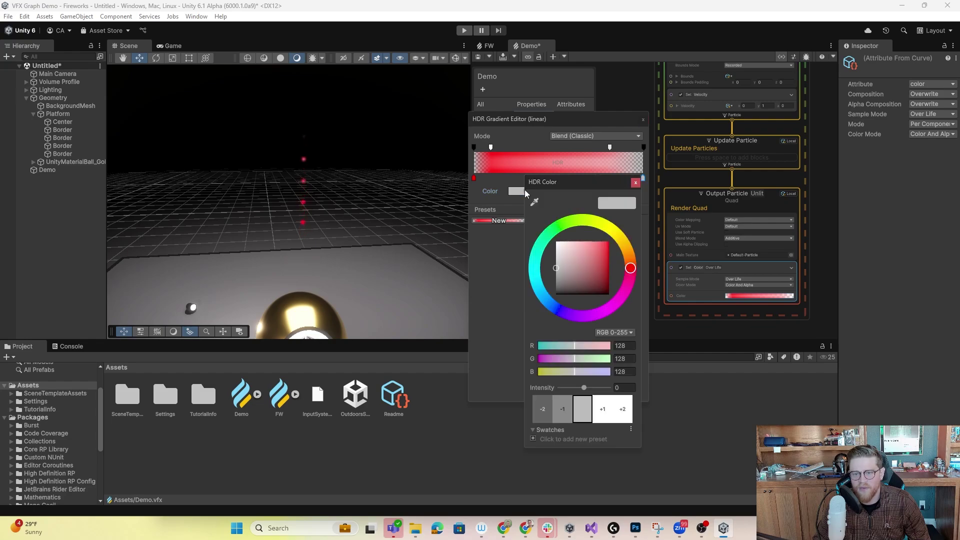
pyautogui.click(559, 308)
pyautogui.moveTo(600, 250); pyautogui.dragTo(628, 229)
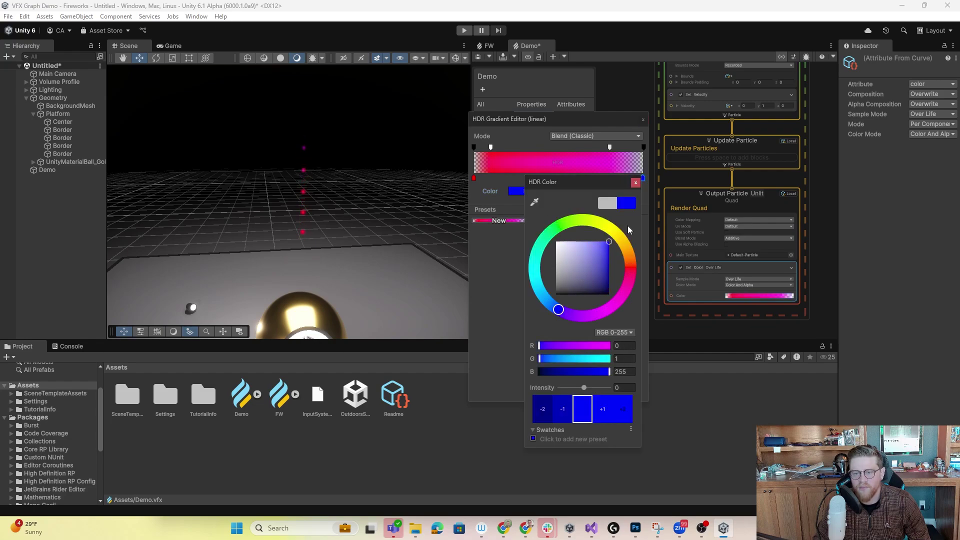
pyautogui.click(608, 409)
pyautogui.click(611, 412)
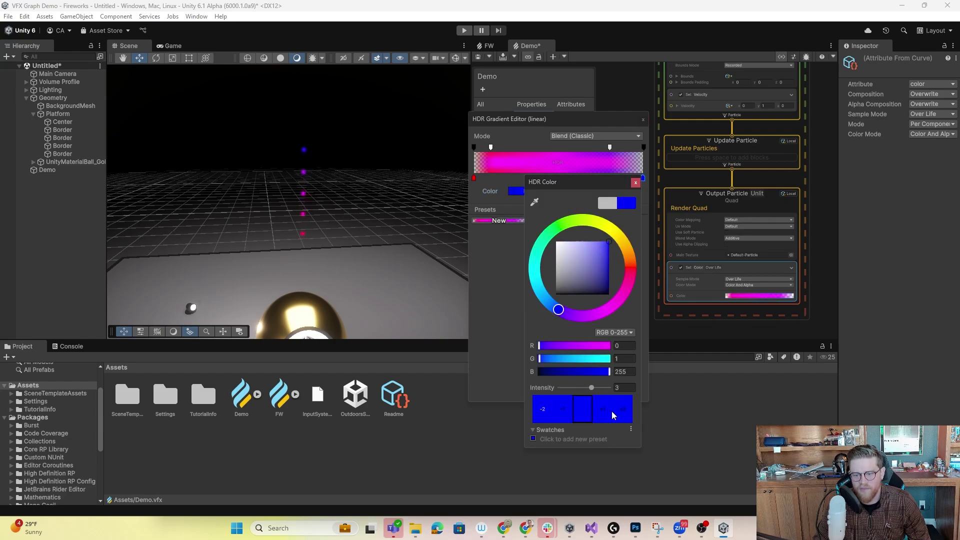
pyautogui.click(643, 119)
pyautogui.keyDown('alt'); pyautogui.moveTo(340, 181); pyautogui.dragTo(361, 165); pyautogui.keyUp('alt')
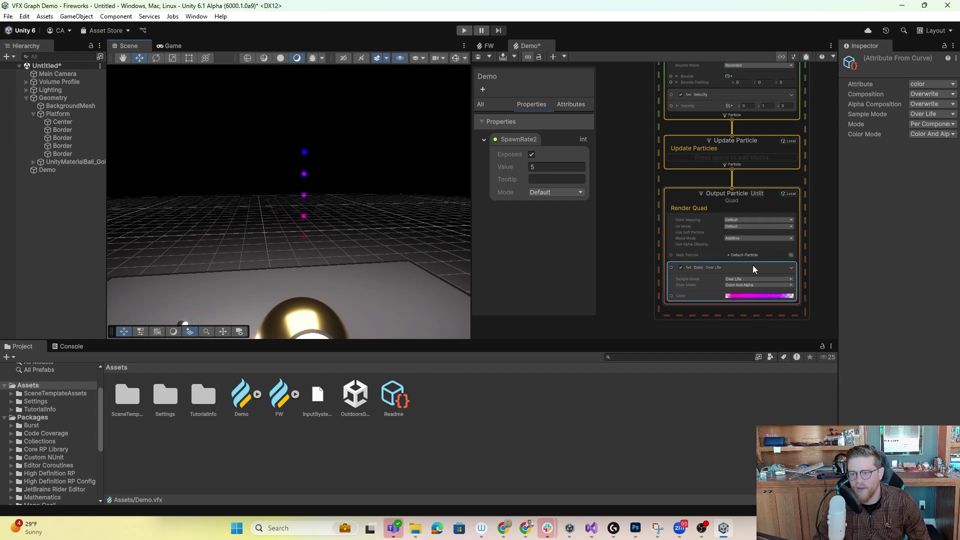
# Step: Add a Set Position Shape Sphere block to the Initialize Particle context and view the sphere in the scene
pyautogui.moveTo(623, 178); pyautogui.dragTo(626, 224, button='middle')
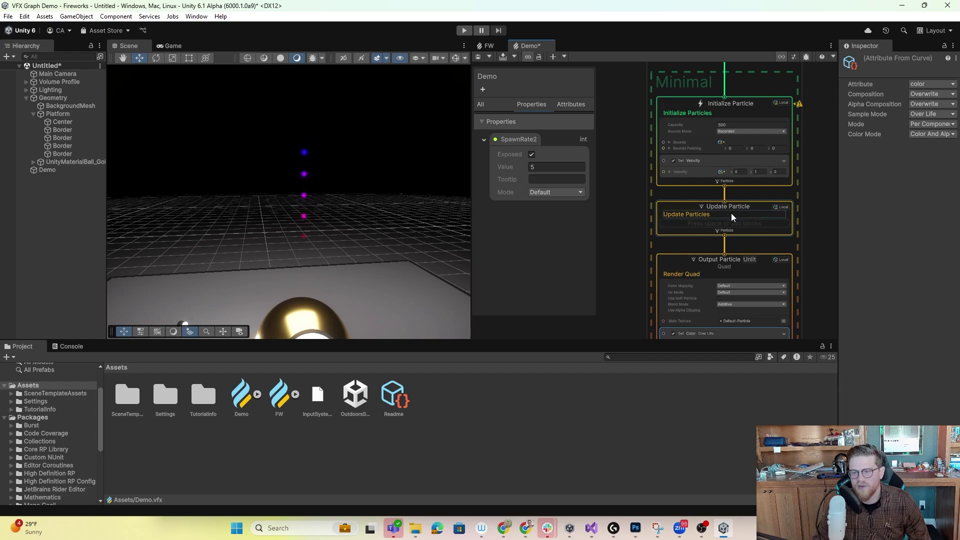
pyautogui.click(738, 180)
pyautogui.press('space')
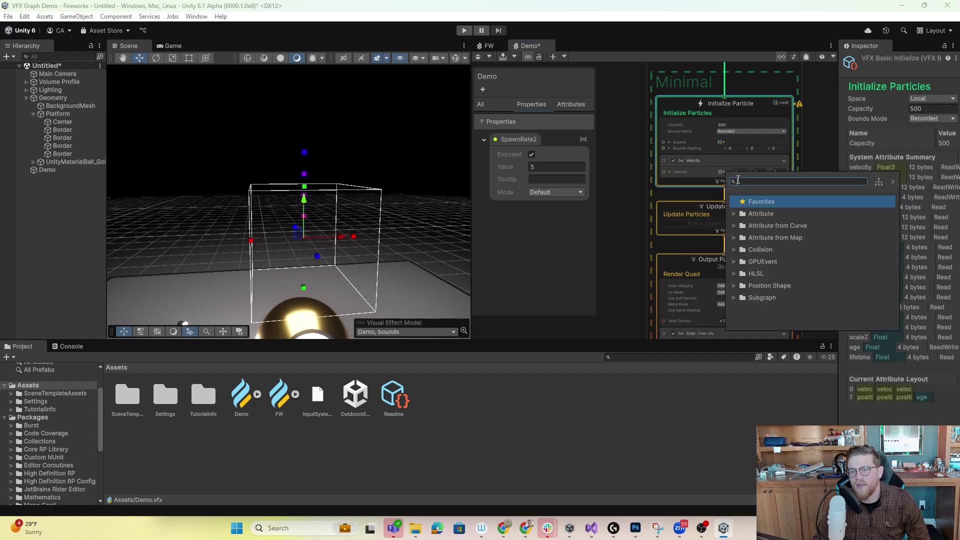
pyautogui.write('sphere')
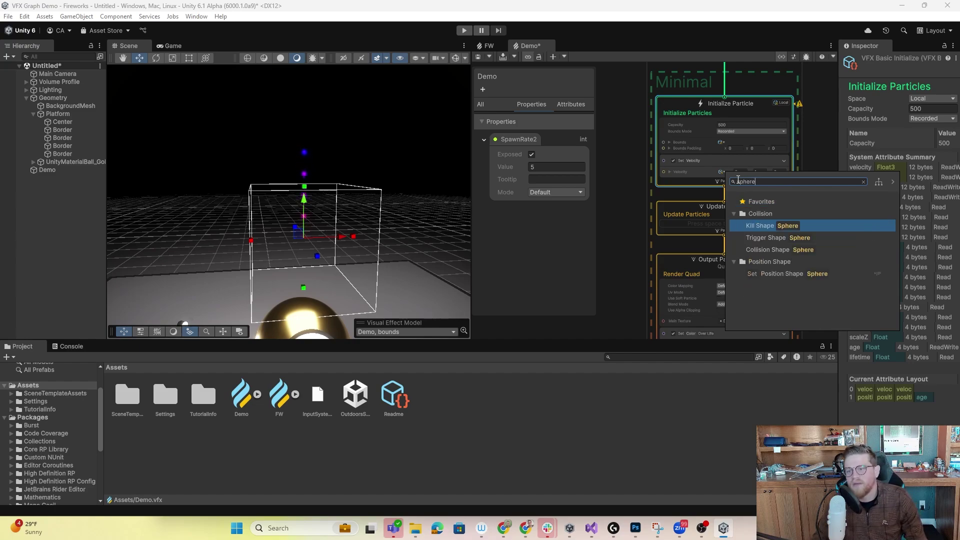
pyautogui.click(782, 273)
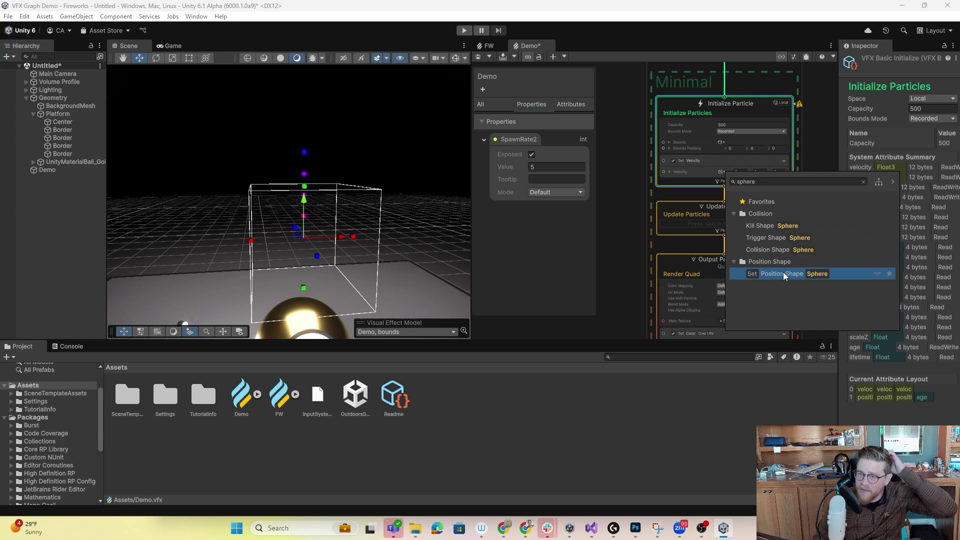
pyautogui.doubleClick(783, 274)
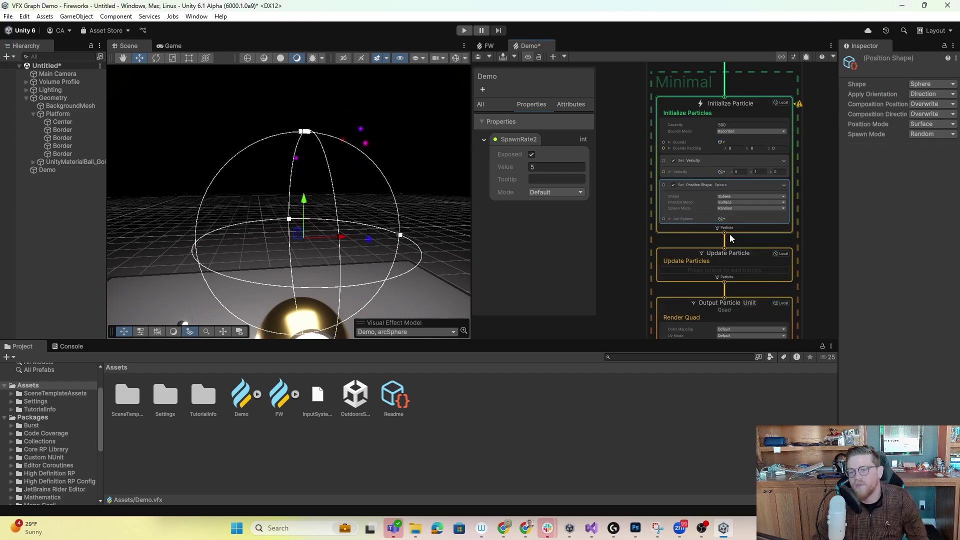
pyautogui.scroll(-5, 281, 195)
pyautogui.keyDown('alt'); pyautogui.moveTo(282, 195); pyautogui.dragTo(335, 195); pyautogui.keyUp('alt')
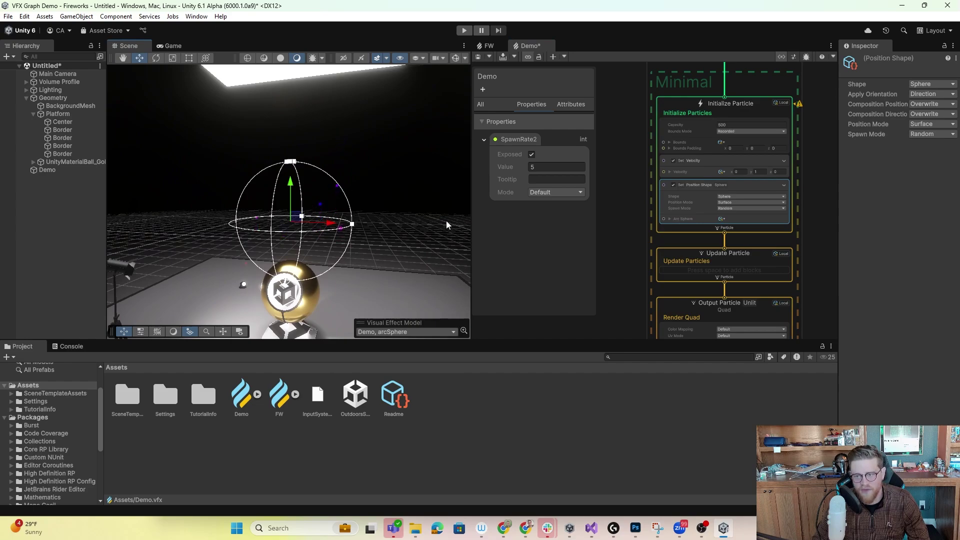
pyautogui.scroll(5, 755, 212)
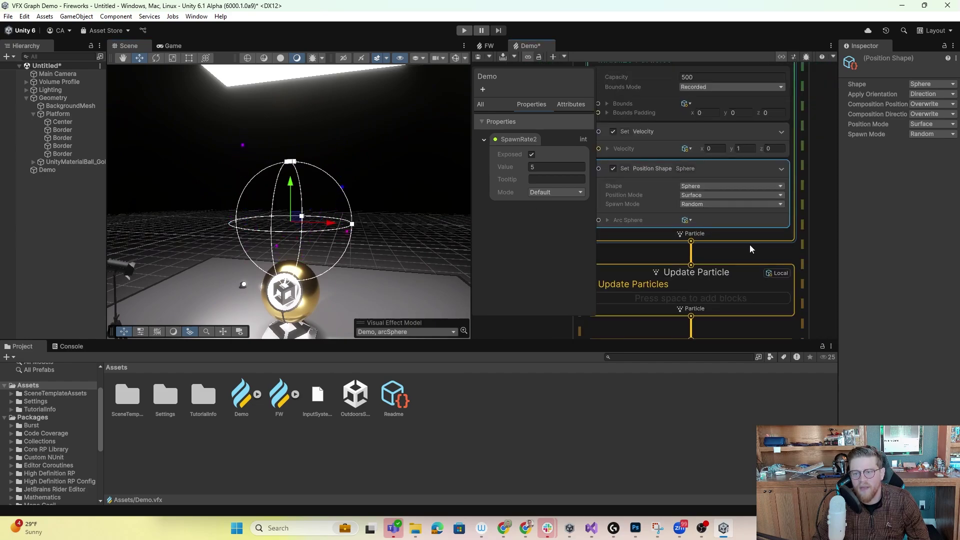
# Step: Examine the Spawn Mode, Position Mode and Shape options of the Set Position Shape block, keep Sphere, and inspect the sphere in the scene
pyautogui.click(778, 208)
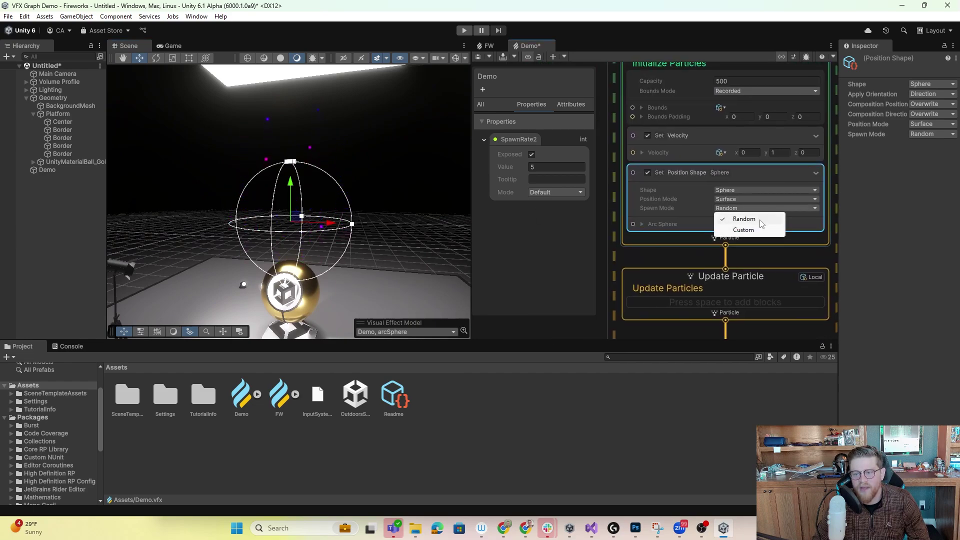
pyautogui.click(766, 199)
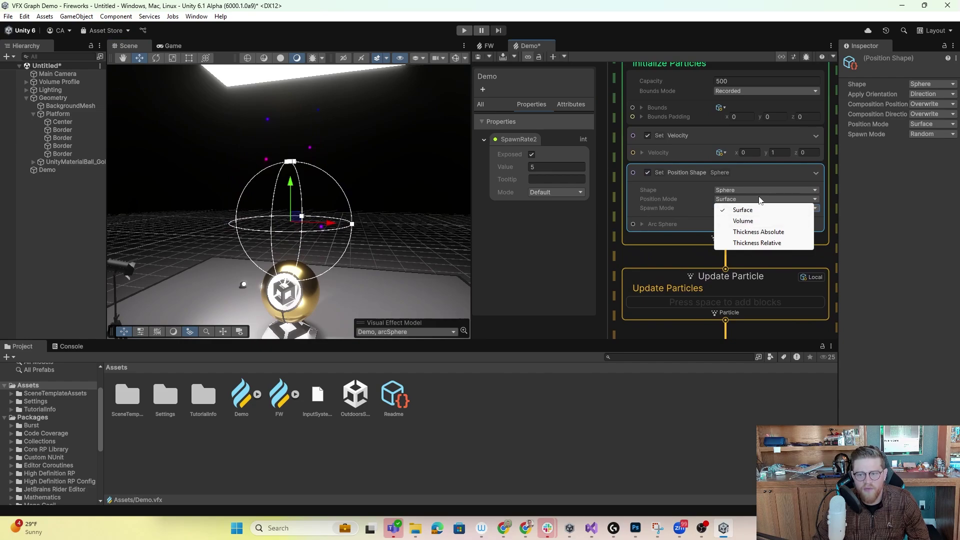
pyautogui.click(764, 191)
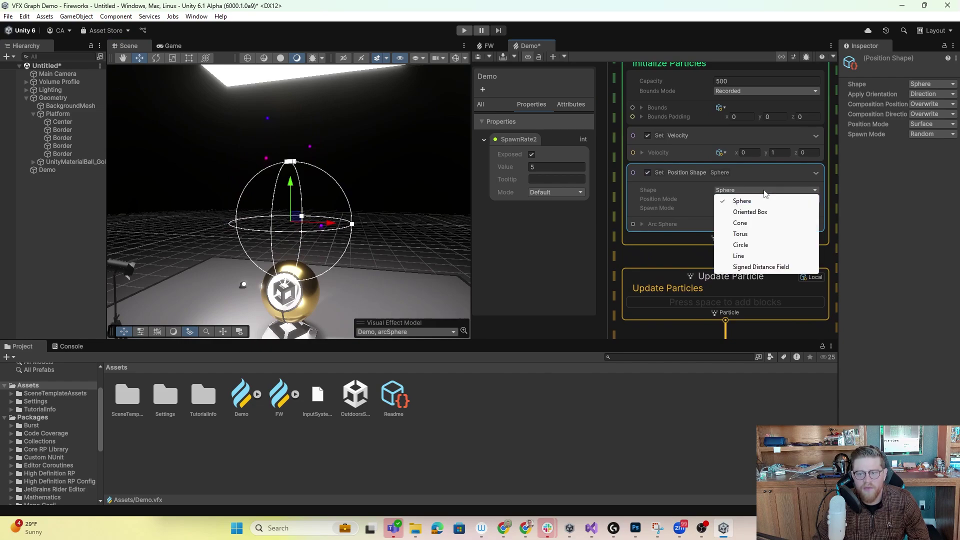
pyautogui.click(671, 258)
pyautogui.click(752, 188)
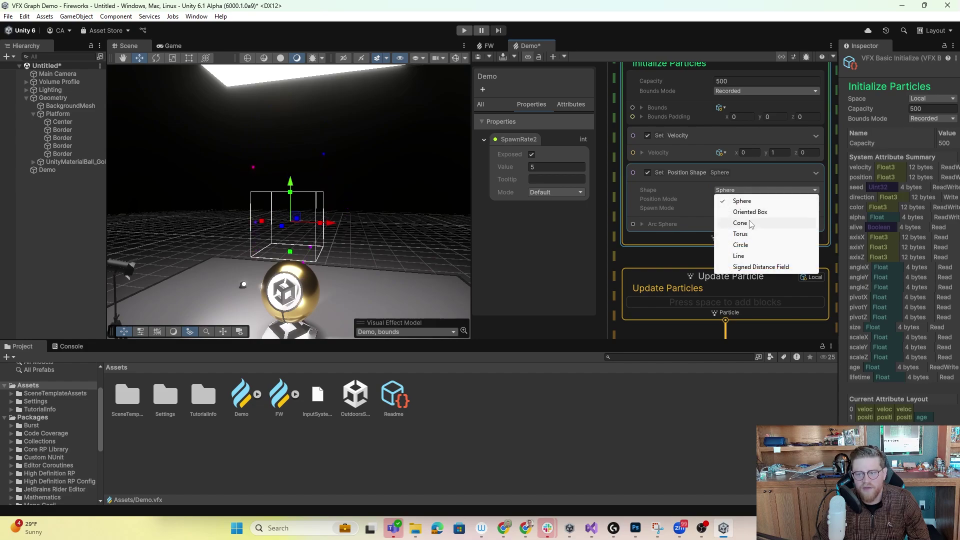
pyautogui.click(751, 202)
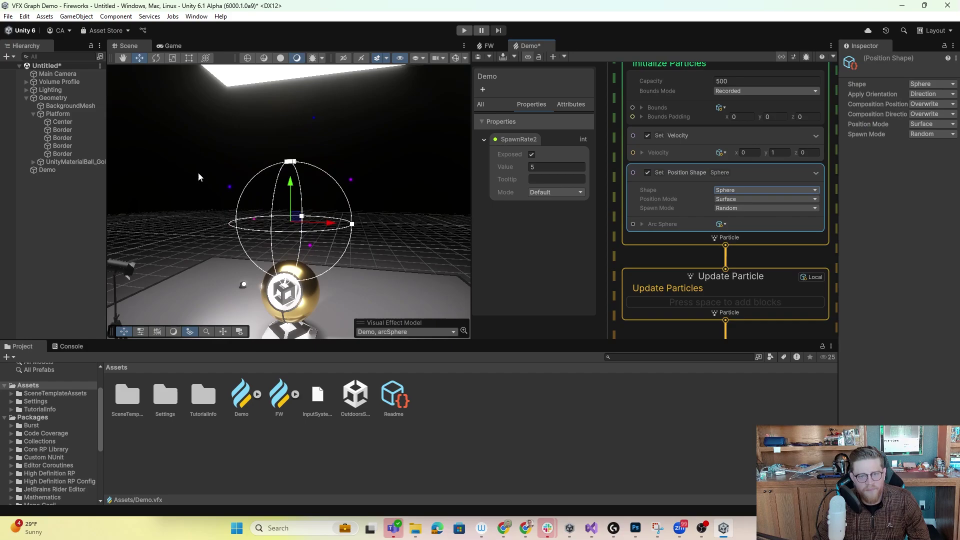
pyautogui.keyDown('alt'); pyautogui.moveTo(200, 177); pyautogui.dragTo(354, 221); pyautogui.keyUp('alt')
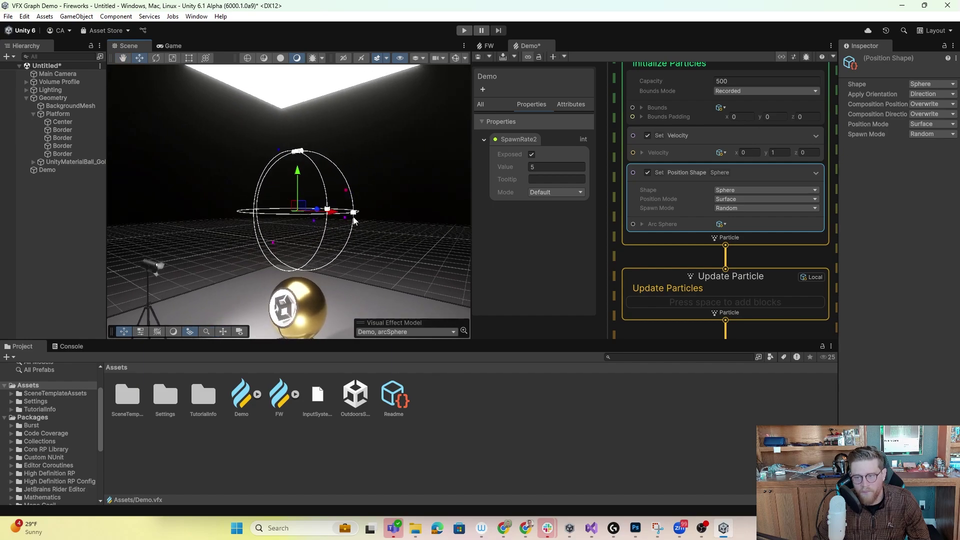
pyautogui.keyDown('alt'); pyautogui.moveTo(387, 259); pyautogui.dragTo(423, 234); pyautogui.keyUp('alt')
# Step: Set the Initialize Particle capacity to 5000 and the SpawnRate2 value to 50, and view the particles in the scene
pyautogui.moveTo(758, 251); pyautogui.dragTo(755, 321, button='middle')
pyautogui.moveTo(761, 105); pyautogui.dragTo(777, 228, button='middle')
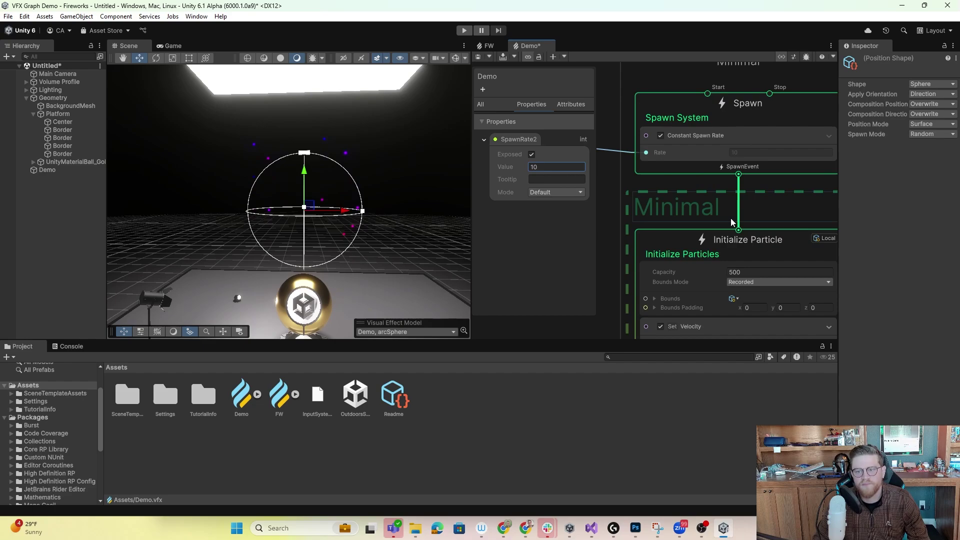
pyautogui.click(766, 273)
pyautogui.write('50')
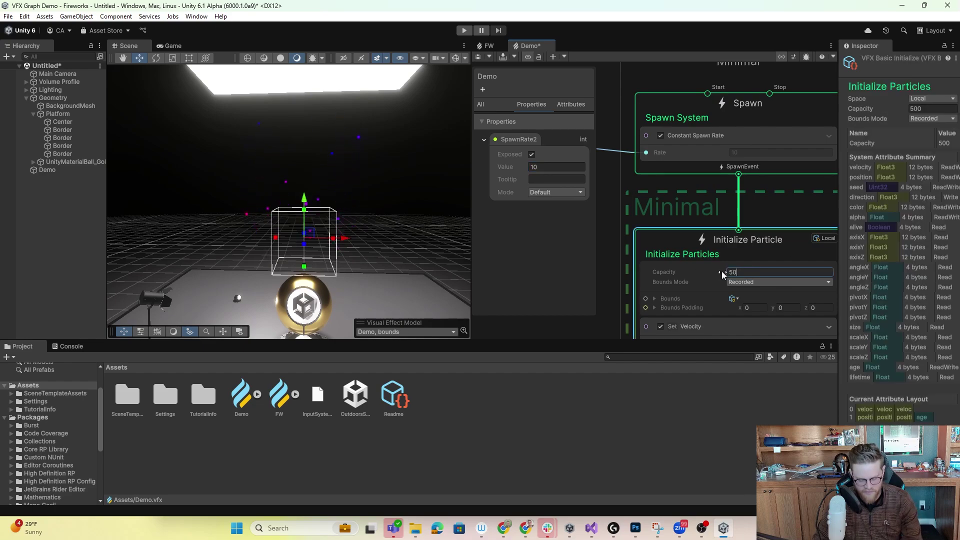
pyautogui.write('00')
pyautogui.press('Return')
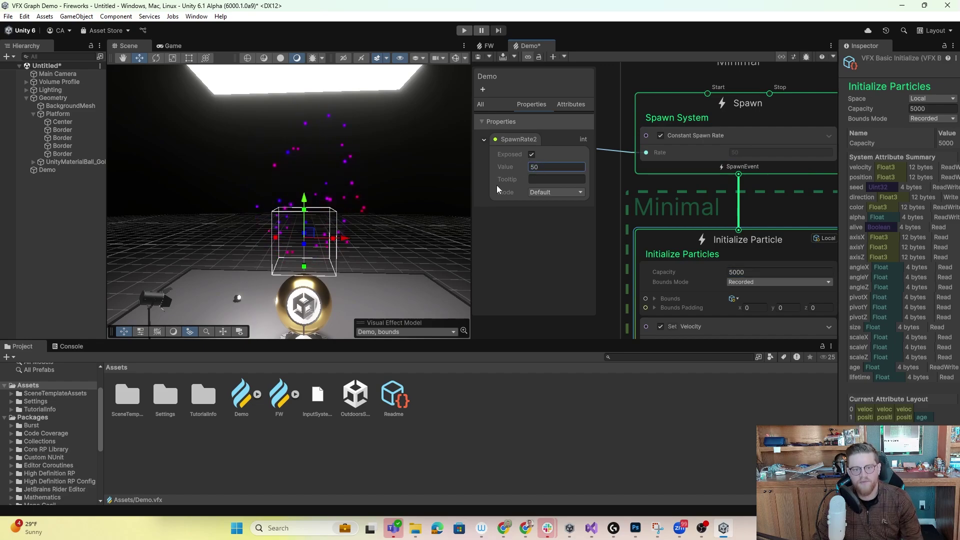
pyautogui.scroll(-1, 625, 251)
pyautogui.scroll(-4, 348, 214)
pyautogui.keyDown('alt'); pyautogui.moveTo(348, 213); pyautogui.dragTo(456, 234); pyautogui.keyUp('alt')
pyautogui.moveTo(371, 232); pyautogui.dragTo(349, 216, button='middle')
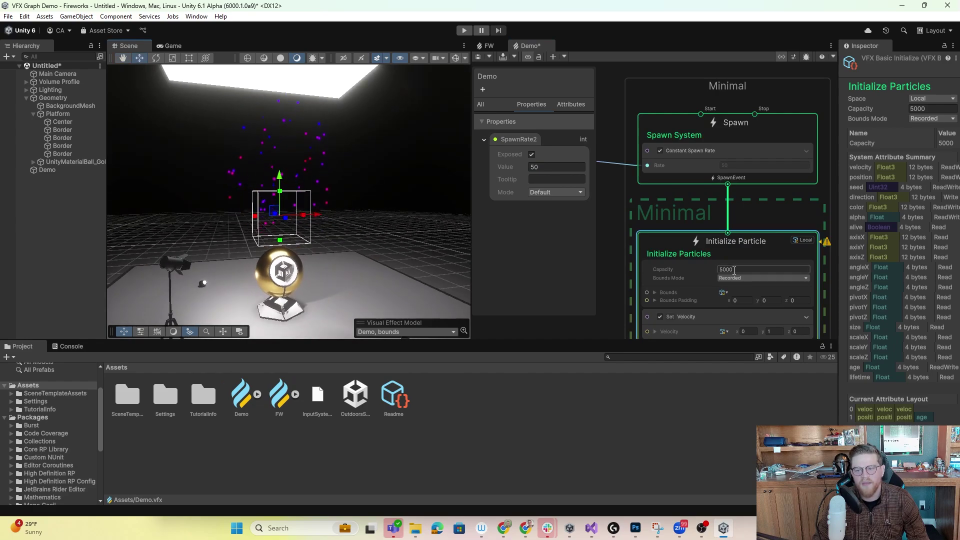
# Step: Add a Turbulence block to the Update Particle context
pyautogui.scroll(-5, 734, 269)
pyautogui.moveTo(800, 300); pyautogui.dragTo(778, 185, button='middle')
pyautogui.moveTo(772, 263); pyautogui.dragTo(797, 229, button='middle')
pyautogui.scroll(4, 773, 239)
pyautogui.click(740, 211)
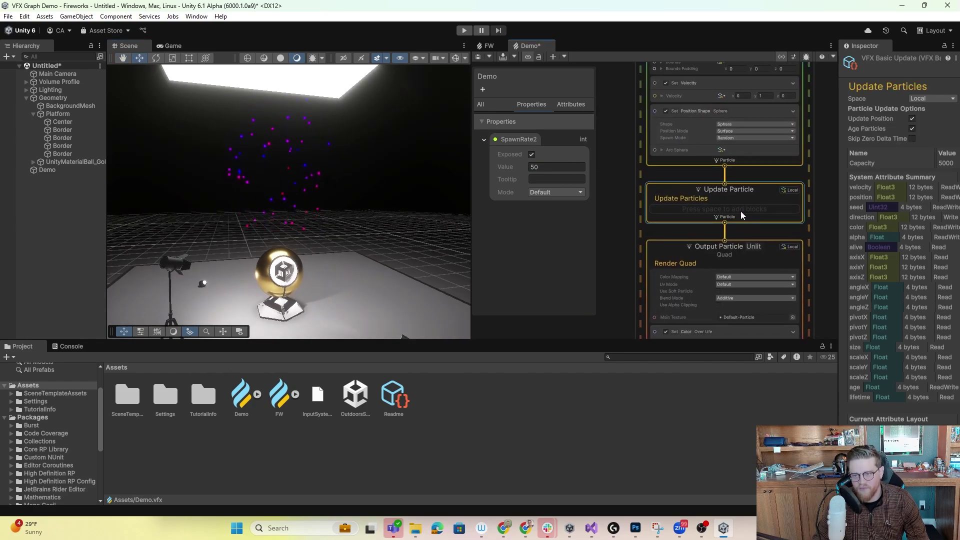
pyautogui.press('space')
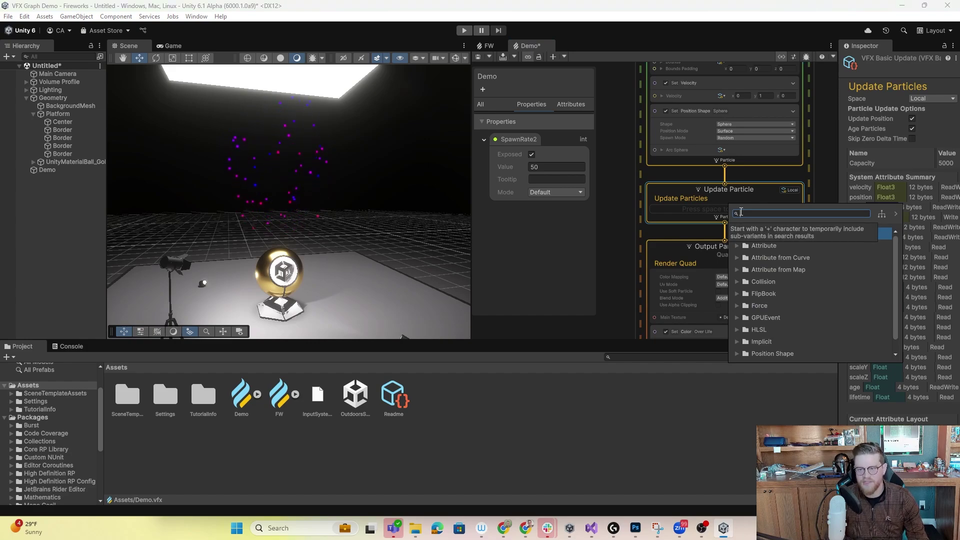
pyautogui.write('turb')
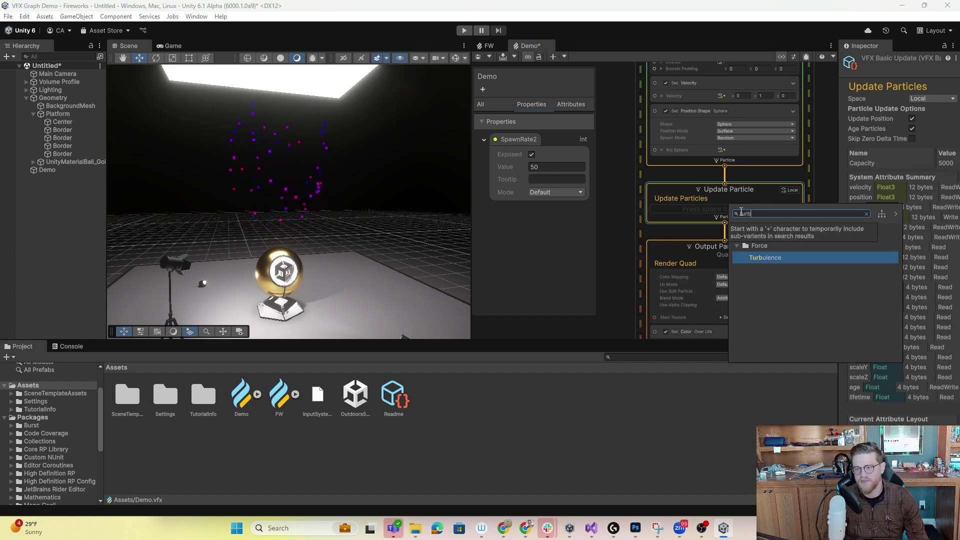
pyautogui.click(792, 257)
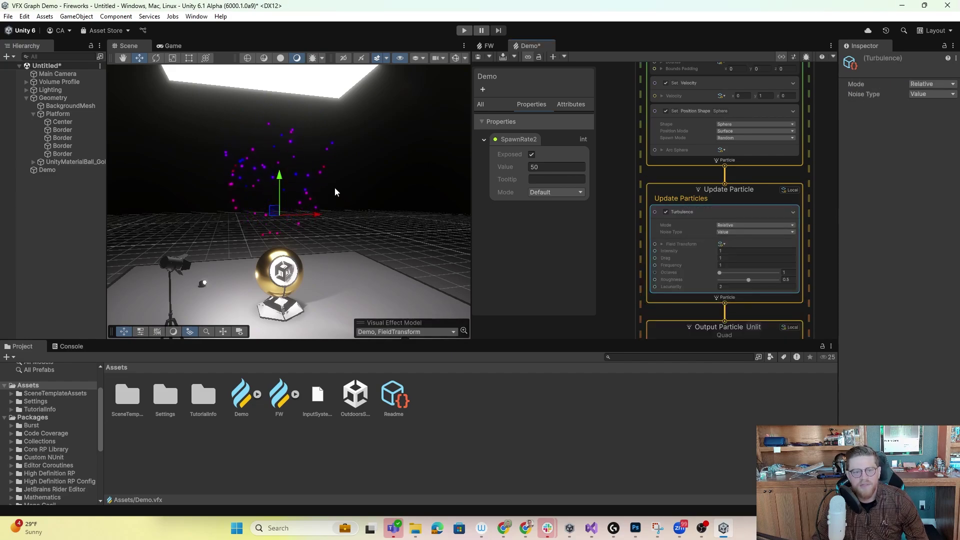
# Step: Set the Turbulence block's intensity to 2, drag to 5 and roughness to about 0.34, checking the particle motion in the scene
pyautogui.keyDown('alt'); pyautogui.moveTo(335, 192); pyautogui.dragTo(289, 177); pyautogui.keyUp('alt')
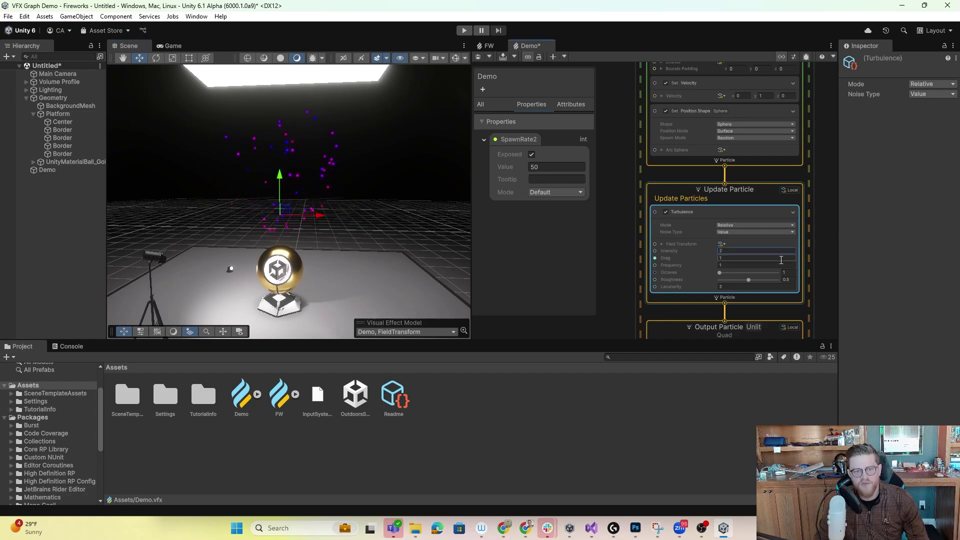
pyautogui.keyDown('alt'); pyautogui.moveTo(350, 235); pyautogui.dragTo(308, 232); pyautogui.keyUp('alt')
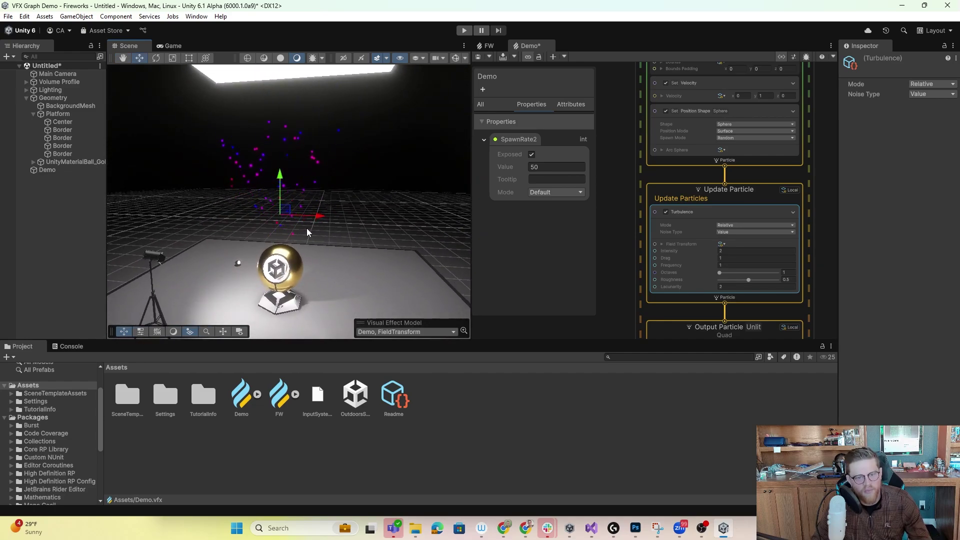
pyautogui.keyDown('alt'); pyautogui.moveTo(204, 205); pyautogui.dragTo(522, 225); pyautogui.keyUp('alt')
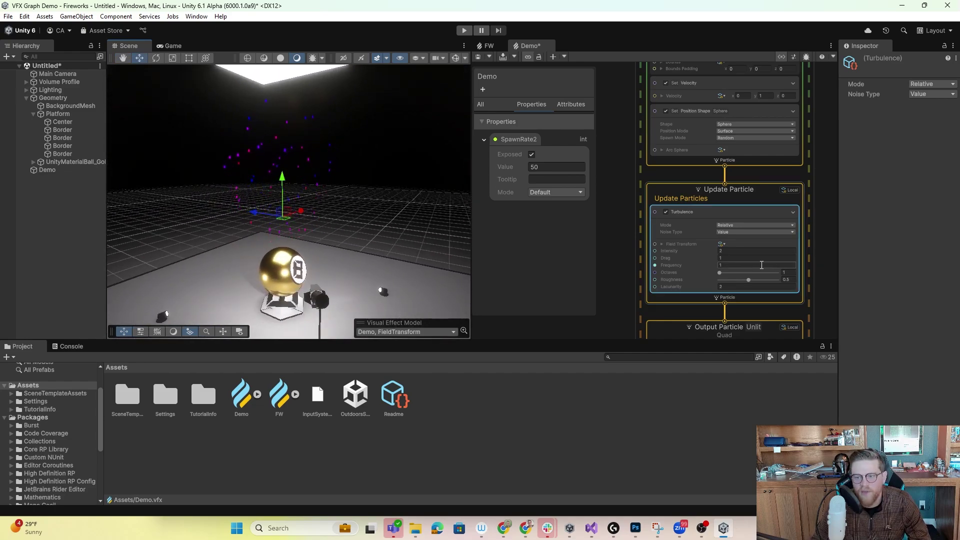
pyautogui.keyDown('alt'); pyautogui.moveTo(391, 234); pyautogui.dragTo(451, 237); pyautogui.keyUp('alt')
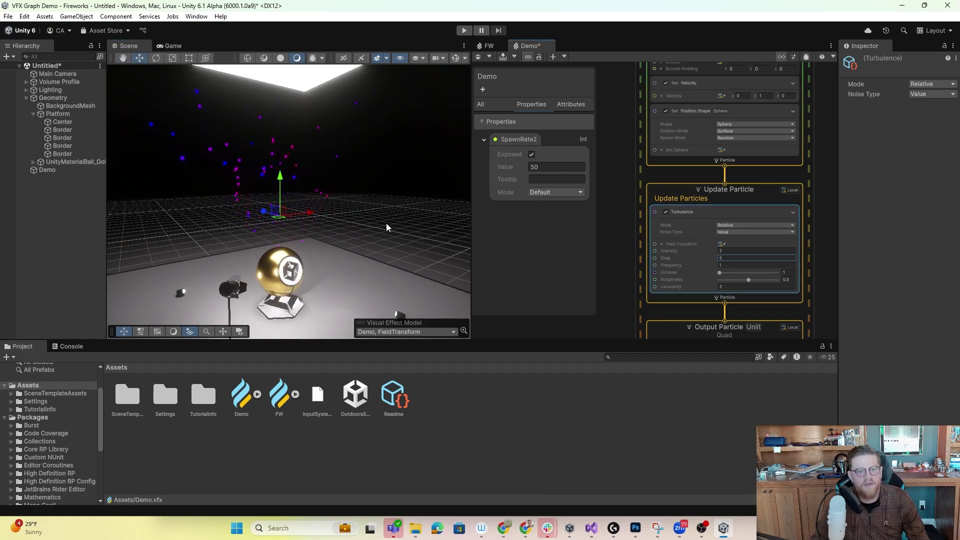
pyautogui.keyDown('alt'); pyautogui.moveTo(386, 228); pyautogui.dragTo(236, 164); pyautogui.keyUp('alt')
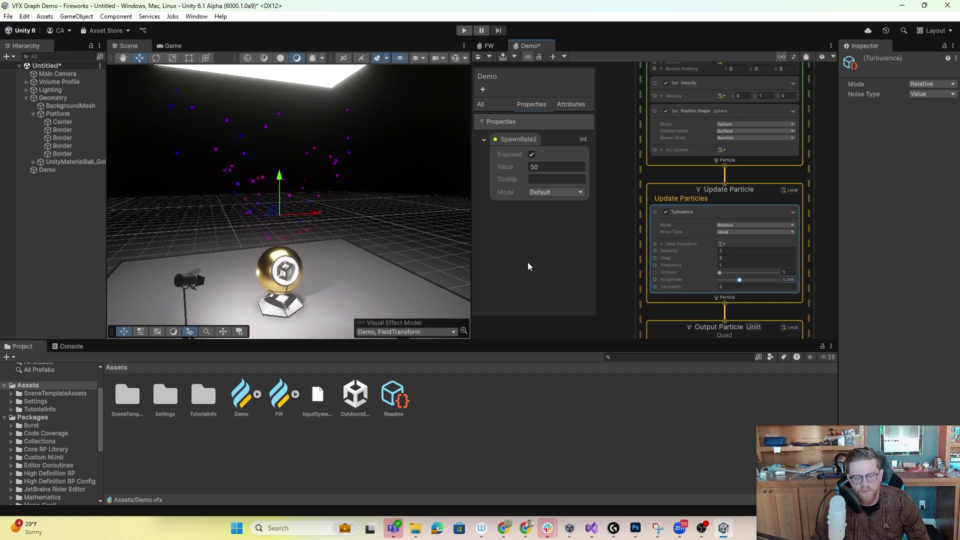
pyautogui.keyDown('alt'); pyautogui.moveTo(360, 235); pyautogui.dragTo(315, 225); pyautogui.keyUp('alt')
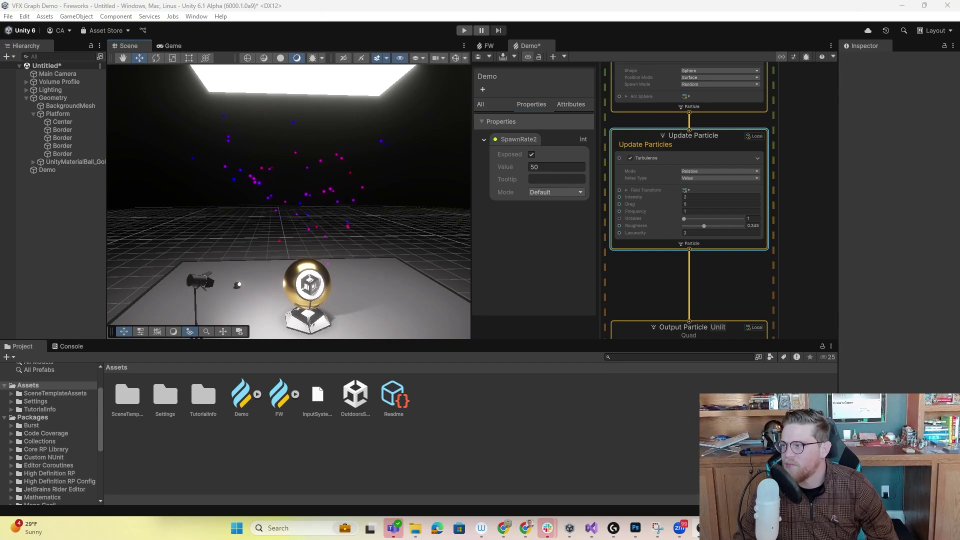
pyautogui.click(468, 274)
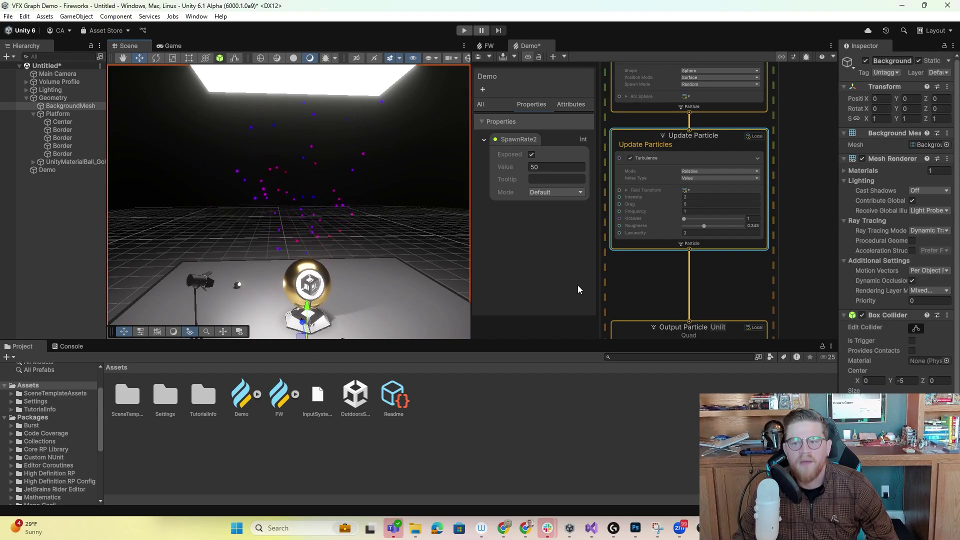
# Step: Add an Attractor Shape Sphere block below Turbulence in the Update Particle context and view the particles around the sphere
pyautogui.moveTo(624, 256); pyautogui.dragTo(653, 257, button='middle')
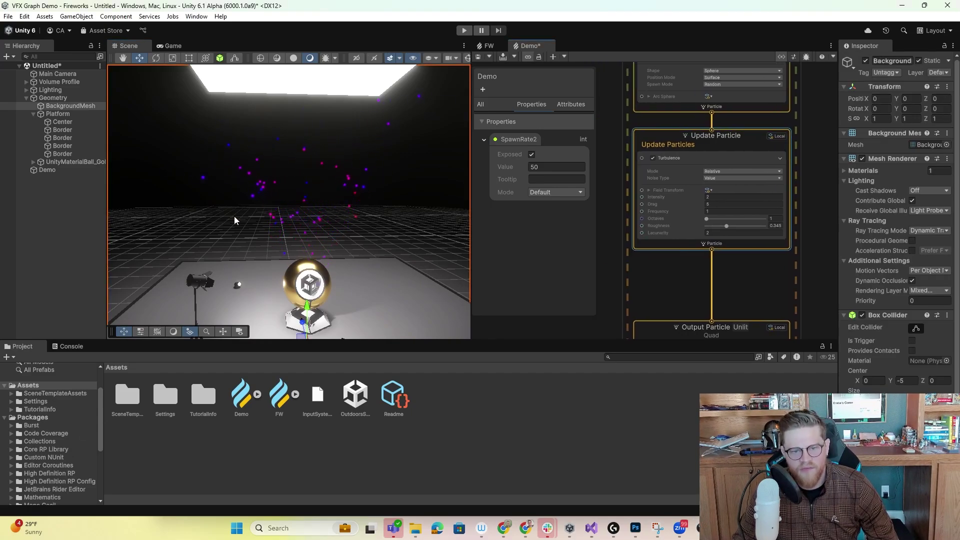
pyautogui.moveTo(393, 204)
pyautogui.mouseDown(button='middle')
pyautogui.moveTo(392, 221)
pyautogui.moveTo(396, 202)
pyautogui.moveTo(403, 211)
pyautogui.mouseUp(button='middle')
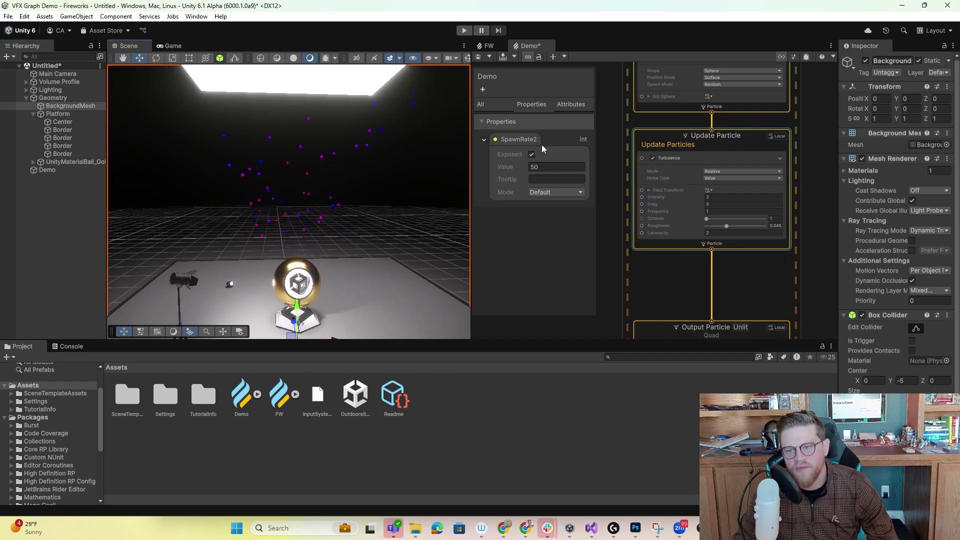
pyautogui.keyDown('alt'); pyautogui.moveTo(344, 241); pyautogui.dragTo(351, 204); pyautogui.keyUp('alt')
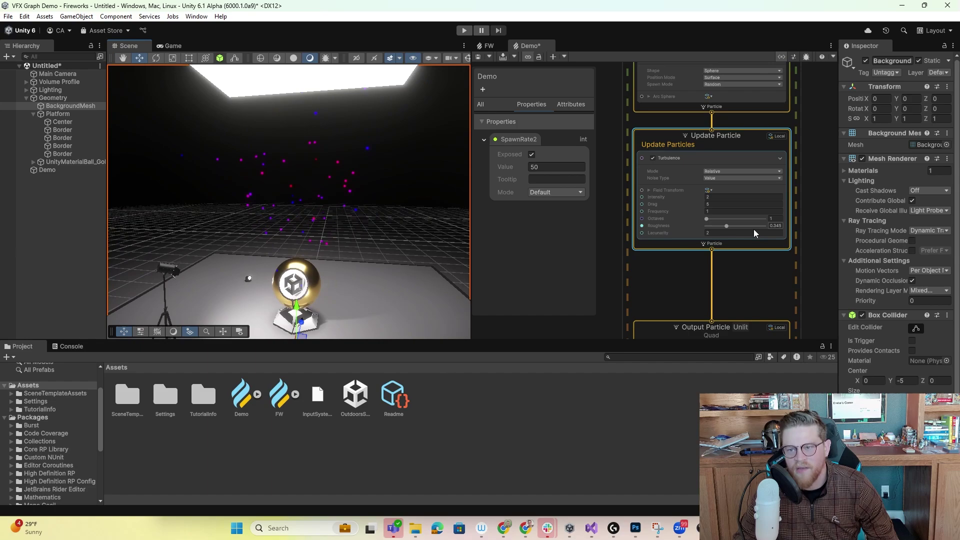
pyautogui.press('space')
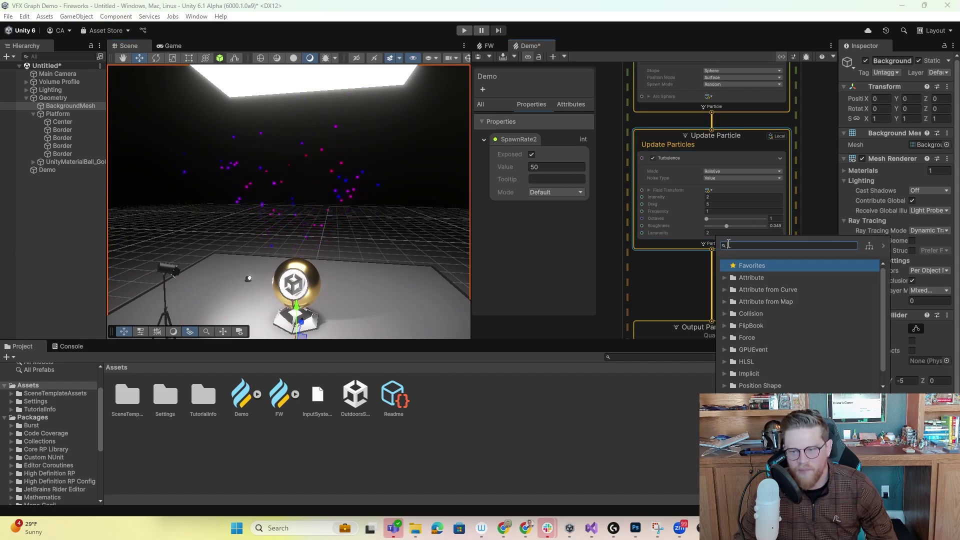
pyautogui.write('sphere')
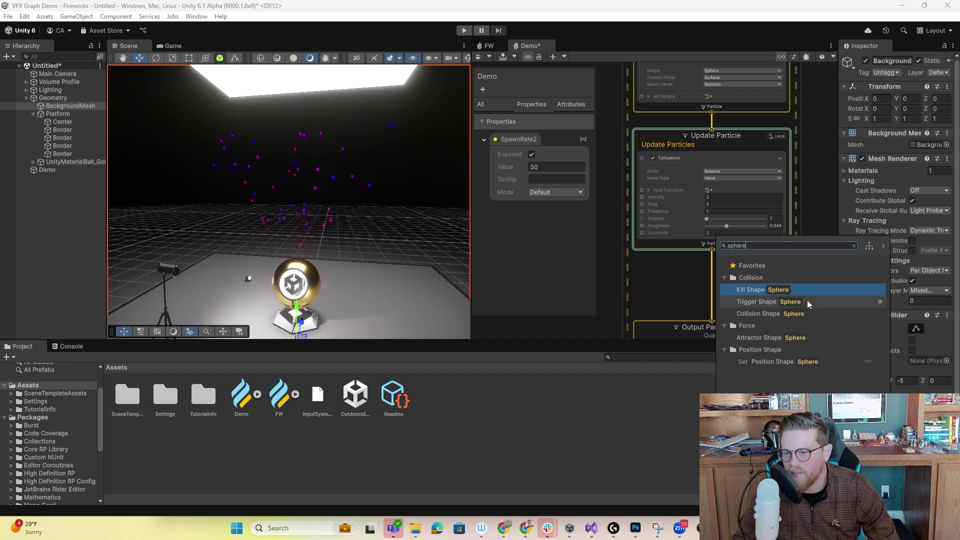
pyautogui.click(772, 338)
pyautogui.doubleClick(772, 338)
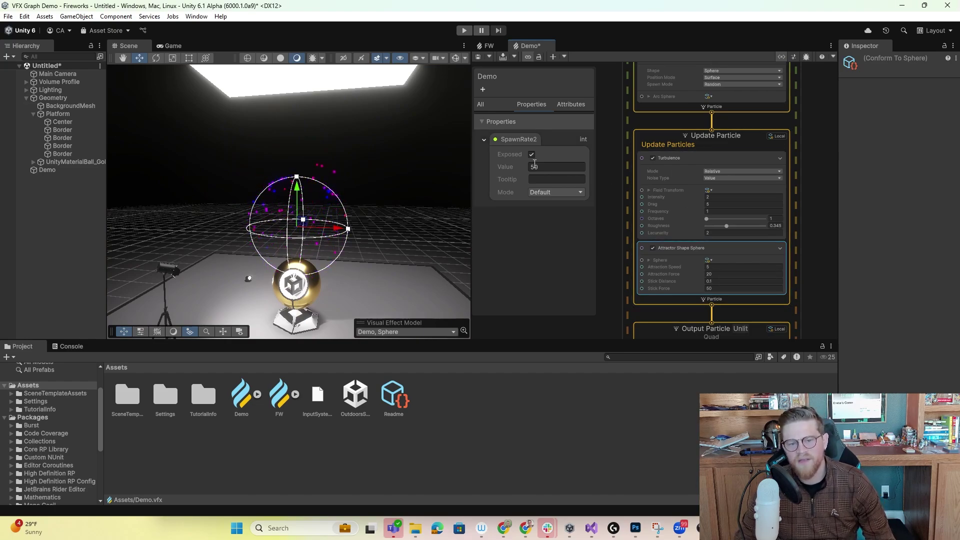
pyautogui.moveTo(307, 232)
pyautogui.keyDown('alt'); pyautogui.mouseDown()
pyautogui.moveTo(292, 230)
pyautogui.moveTo(322, 211)
pyautogui.moveTo(292, 222)
pyautogui.mouseUp(); pyautogui.keyUp('alt')
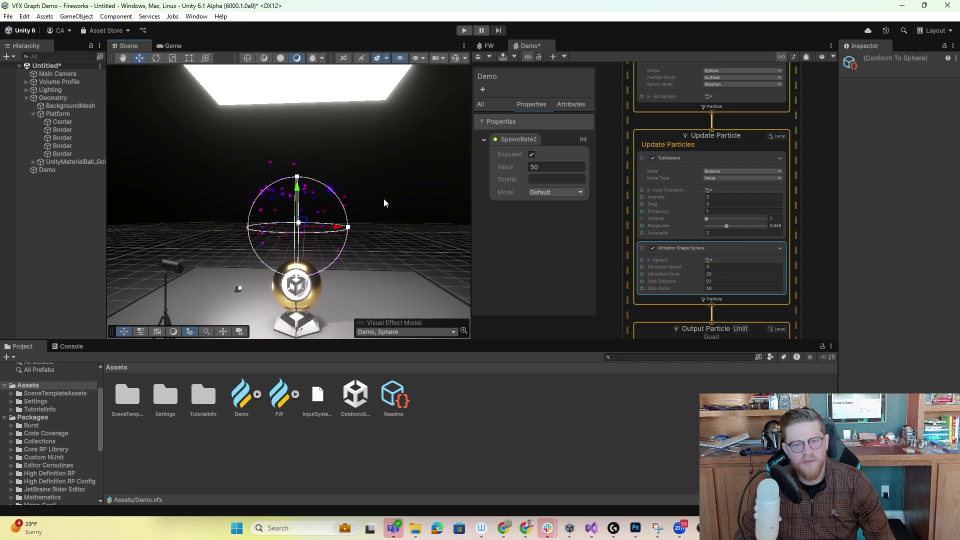
pyautogui.scroll(5, 344, 191)
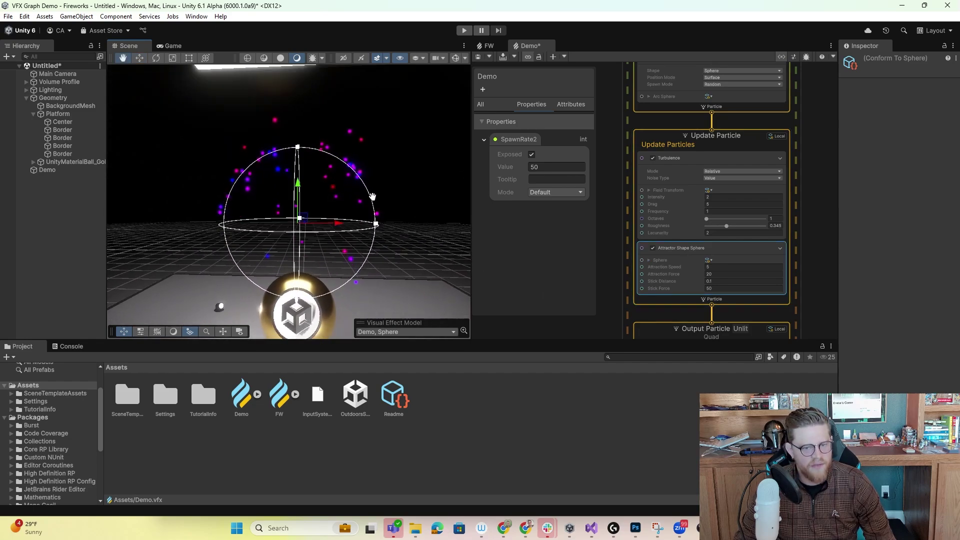
pyautogui.keyDown('alt'); pyautogui.moveTo(369, 173); pyautogui.dragTo(371, 185); pyautogui.keyUp('alt')
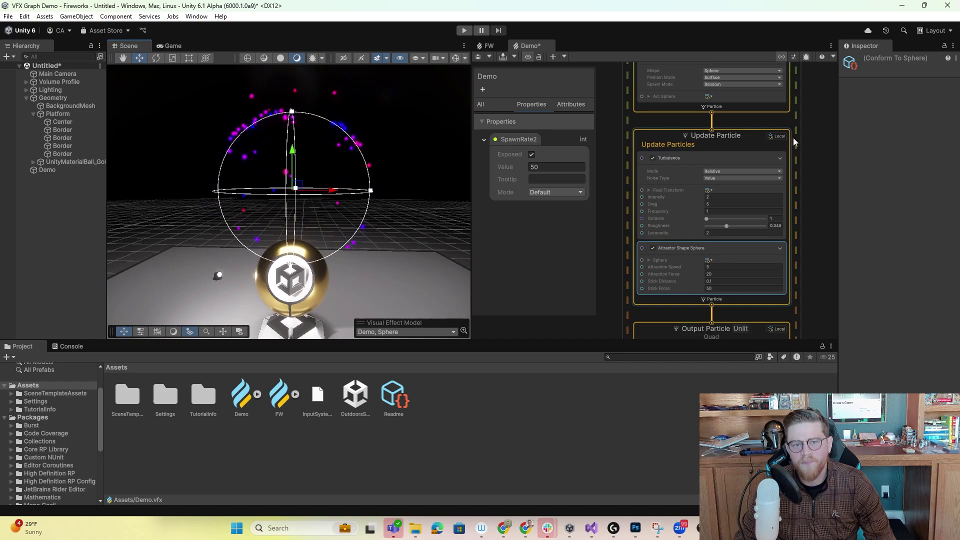
# Step: Set the SpawnRate2 value to 500 and the Initialize Particle capacity to 50000
pyautogui.moveTo(812, 118); pyautogui.dragTo(826, 308, button='middle')
pyautogui.scroll(3, 814, 192)
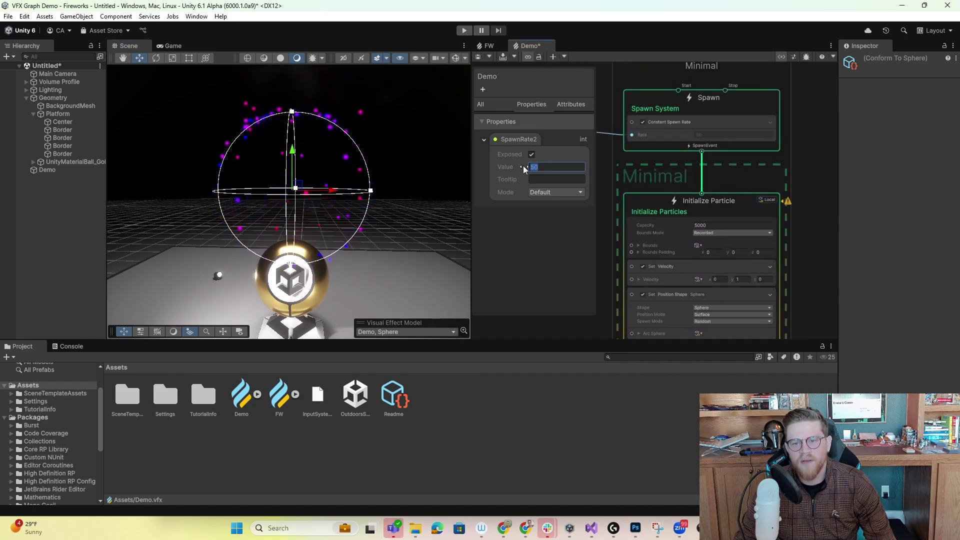
pyautogui.write('500')
pyautogui.press('Return')
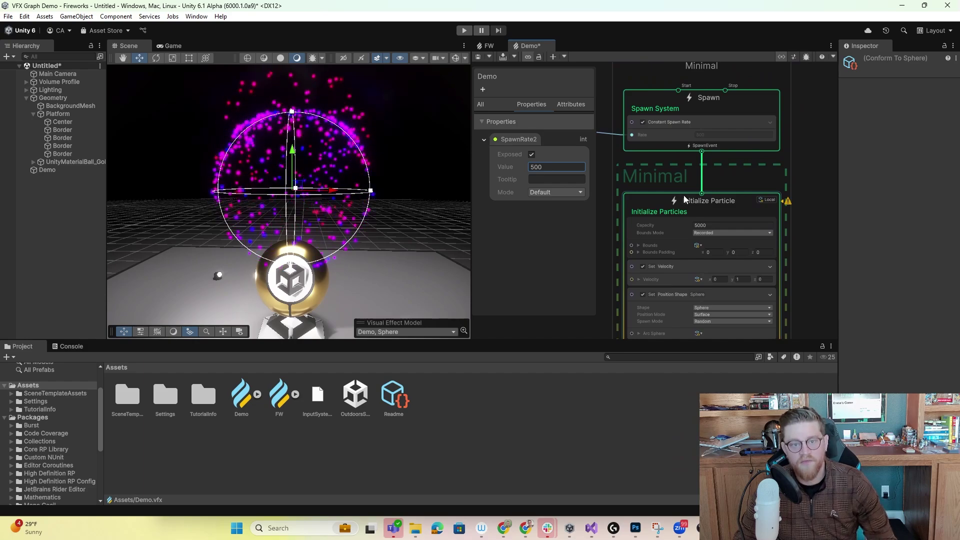
pyautogui.click(713, 225)
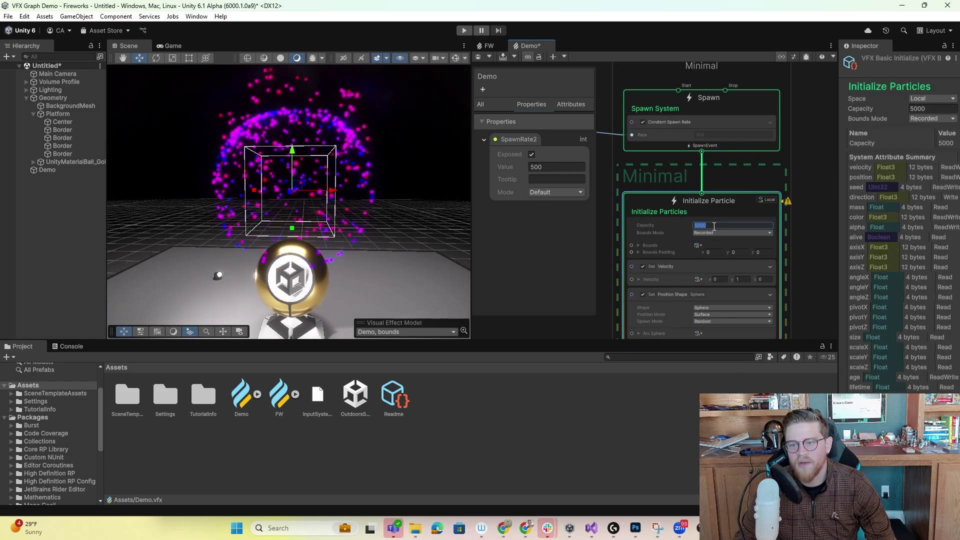
pyautogui.write('150000')
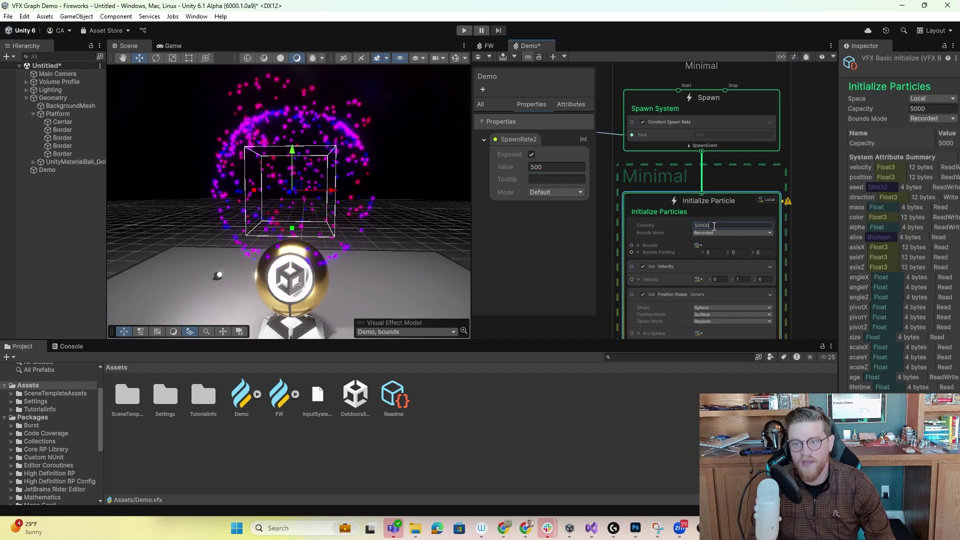
pyautogui.press('Return')
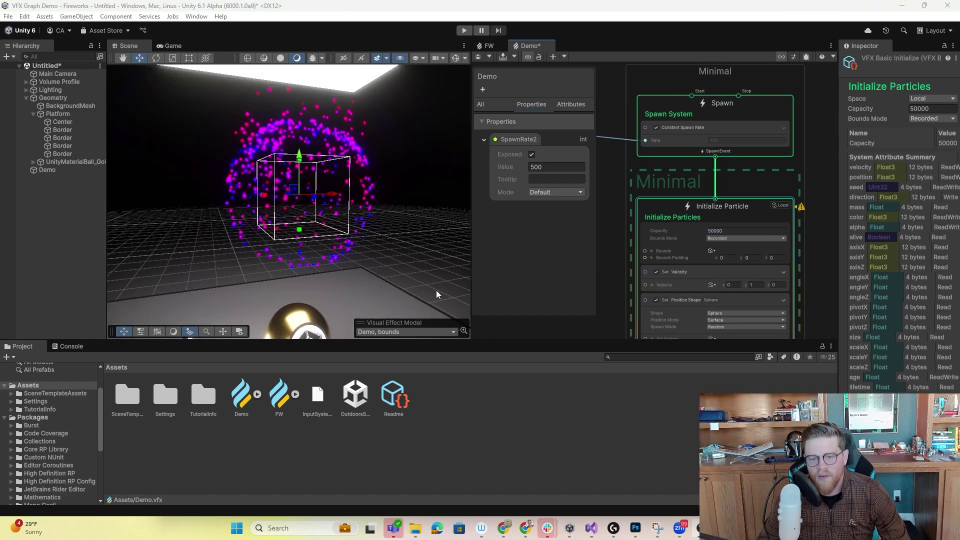
# Step: Change the end color key of the Set Color over Life gradient in the Output Particle context from blue to HDR yellow
pyautogui.click(436, 292)
pyautogui.scroll(-10, 615, 305)
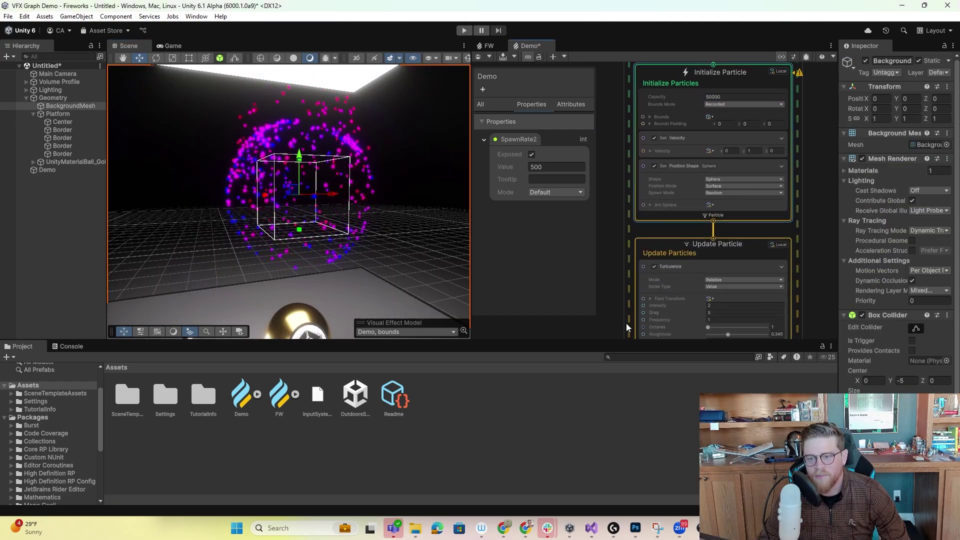
pyautogui.scroll(-5, 625, 225)
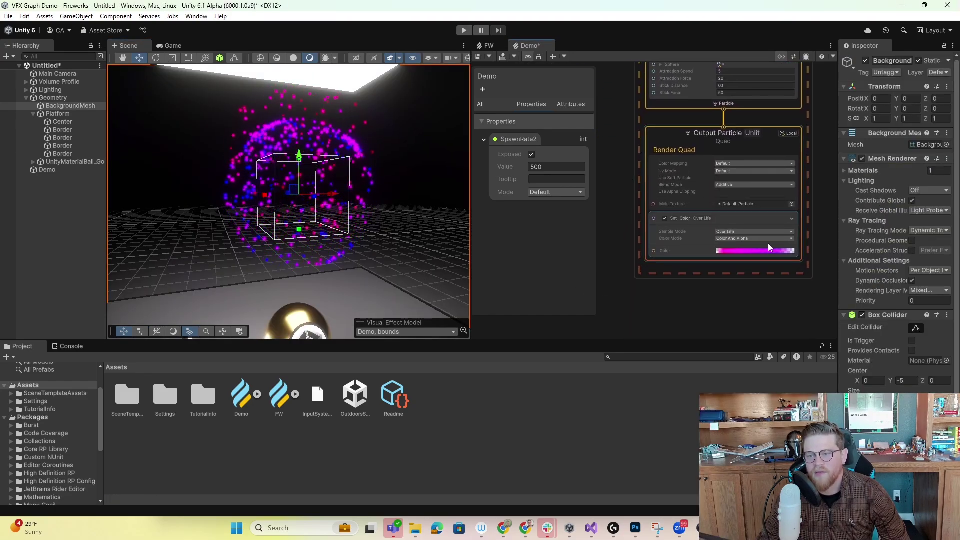
pyautogui.click(770, 251)
pyautogui.click(643, 178)
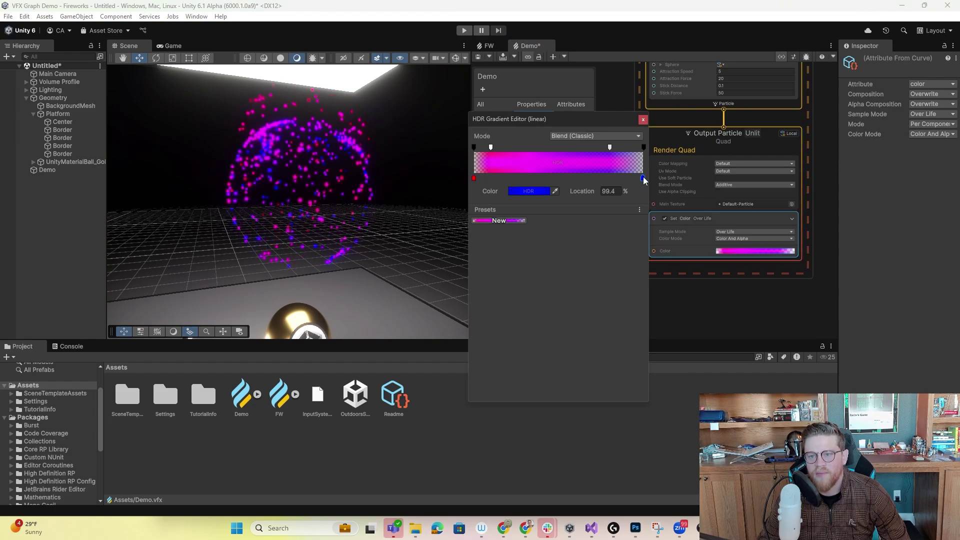
pyautogui.click(527, 192)
pyautogui.moveTo(631, 286); pyautogui.dragTo(634, 253)
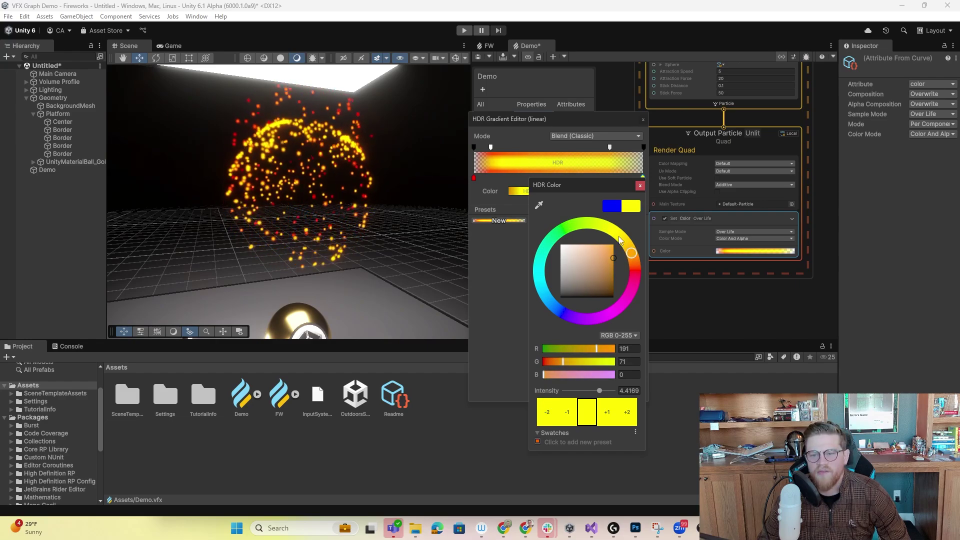
pyautogui.click(638, 185)
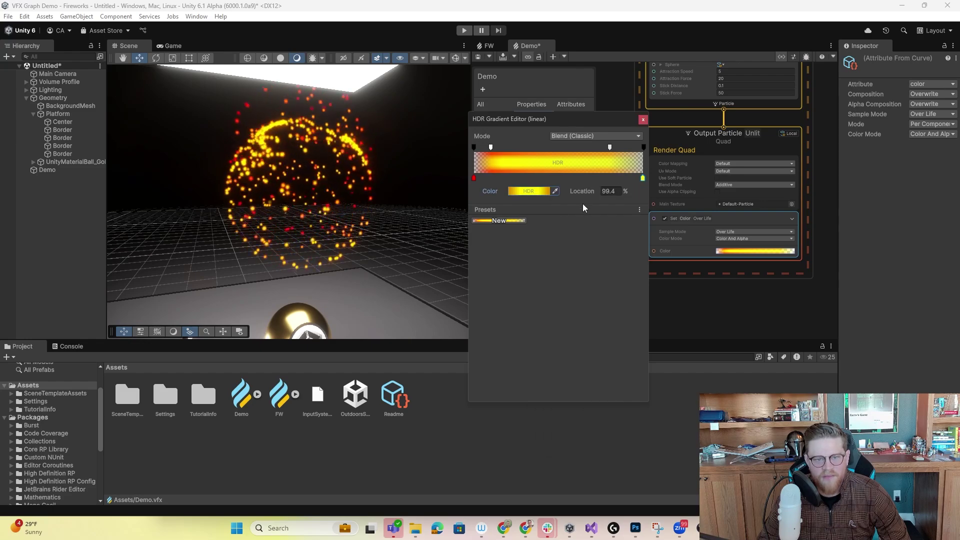
pyautogui.moveTo(602, 119); pyautogui.dragTo(569, 139)
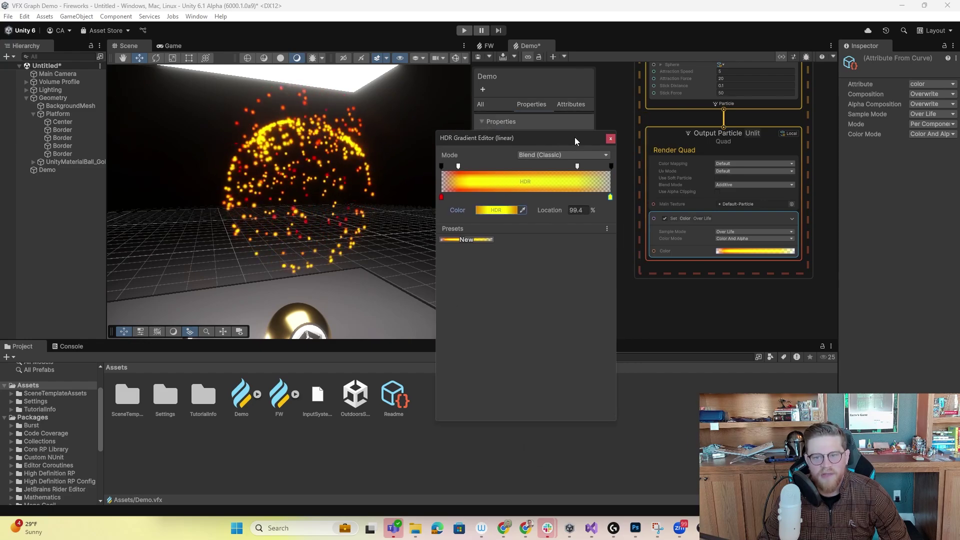
pyautogui.click(610, 140)
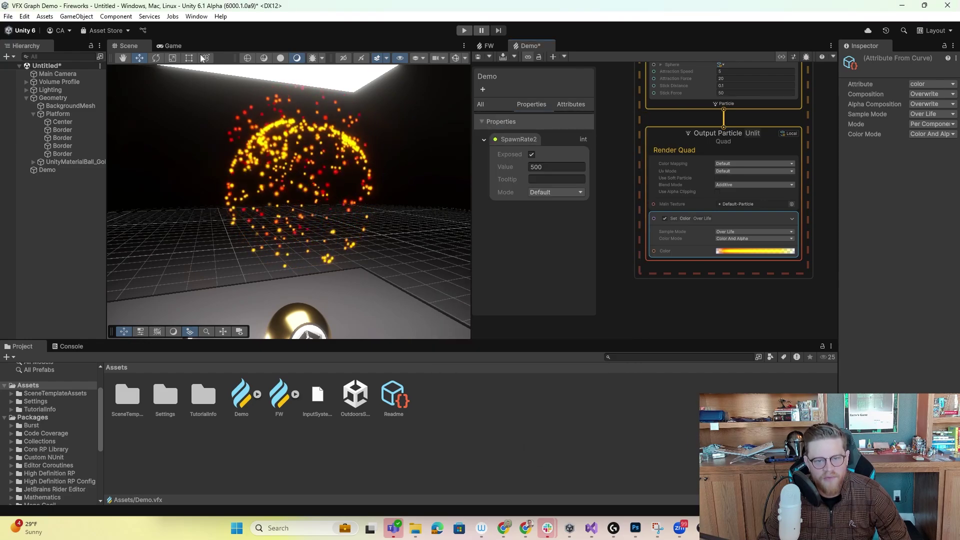
pyautogui.keyDown('alt'); pyautogui.moveTo(368, 136); pyautogui.dragTo(220, 189); pyautogui.keyUp('alt')
# Step: Add an Orient: Face Camera Position block below Set Color over Life in the Output Particle context and view the particles
pyautogui.rightClick(745, 262)
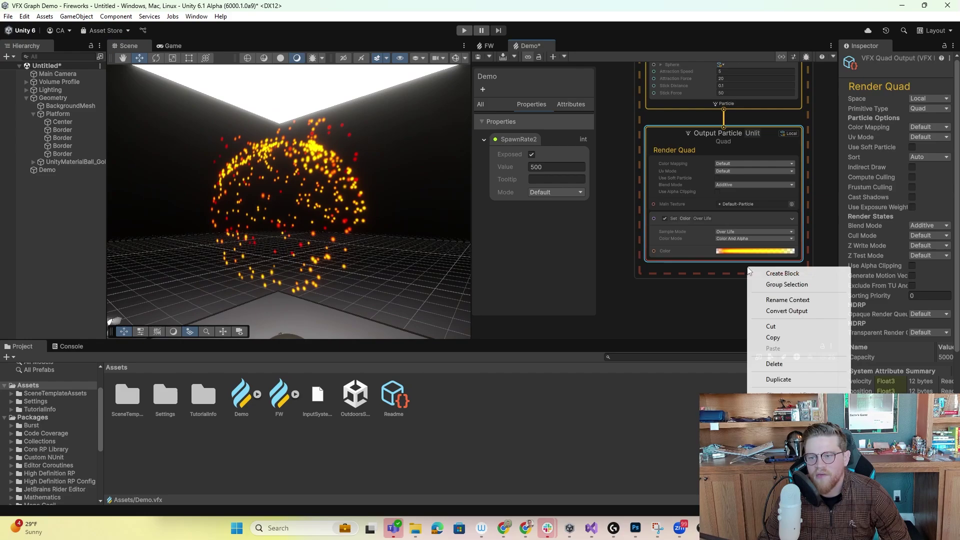
pyautogui.click(716, 262)
pyautogui.click(707, 256)
pyautogui.press('space')
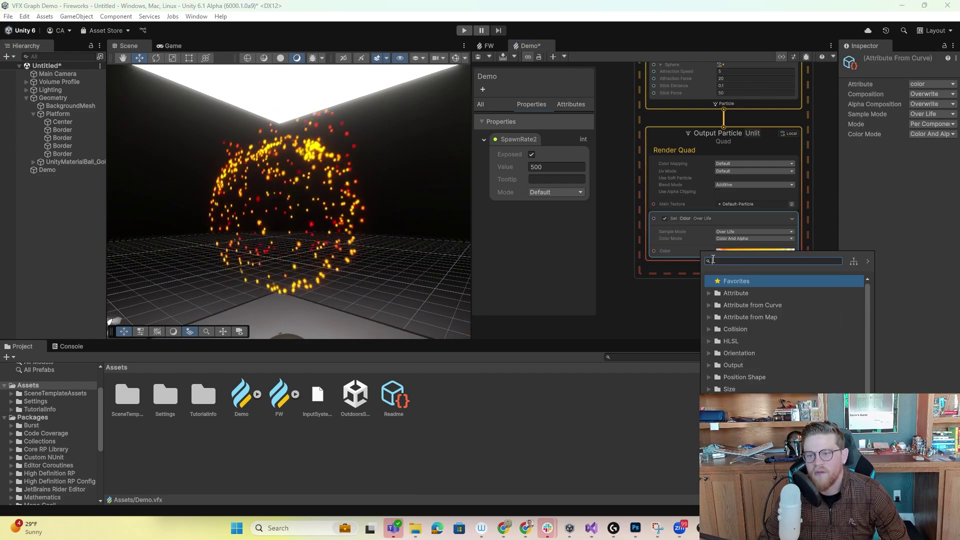
pyautogui.write('camera')
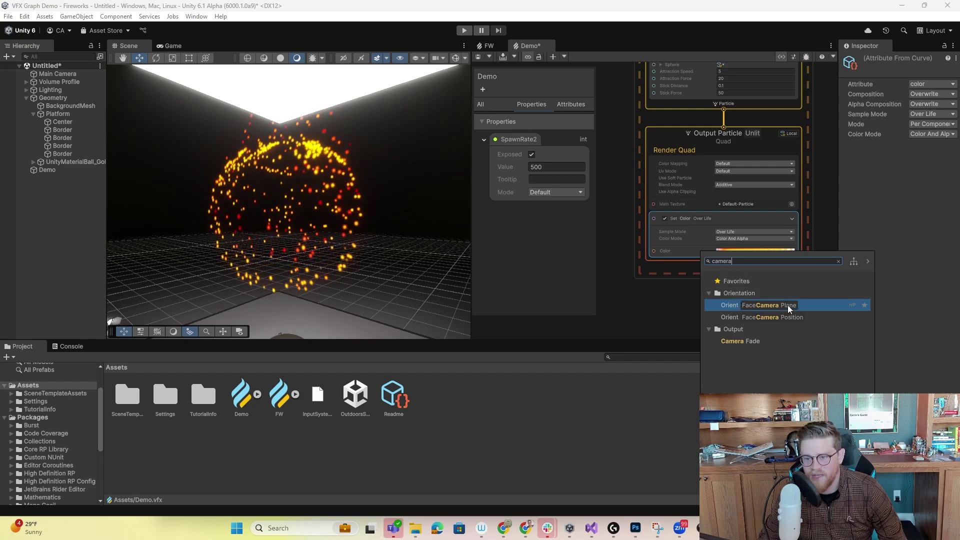
pyautogui.click(812, 316)
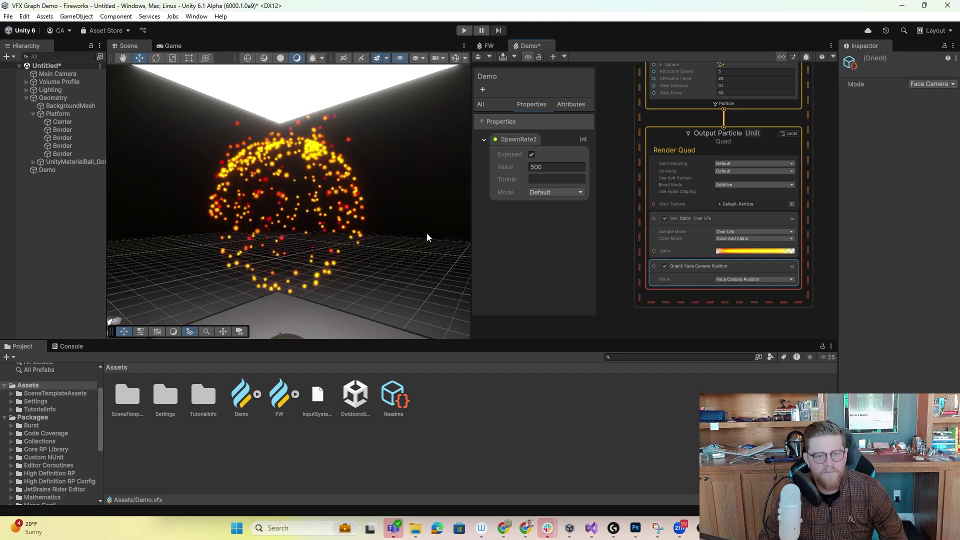
pyautogui.keyDown('alt'); pyautogui.moveTo(427, 233); pyautogui.dragTo(410, 256); pyautogui.keyUp('alt')
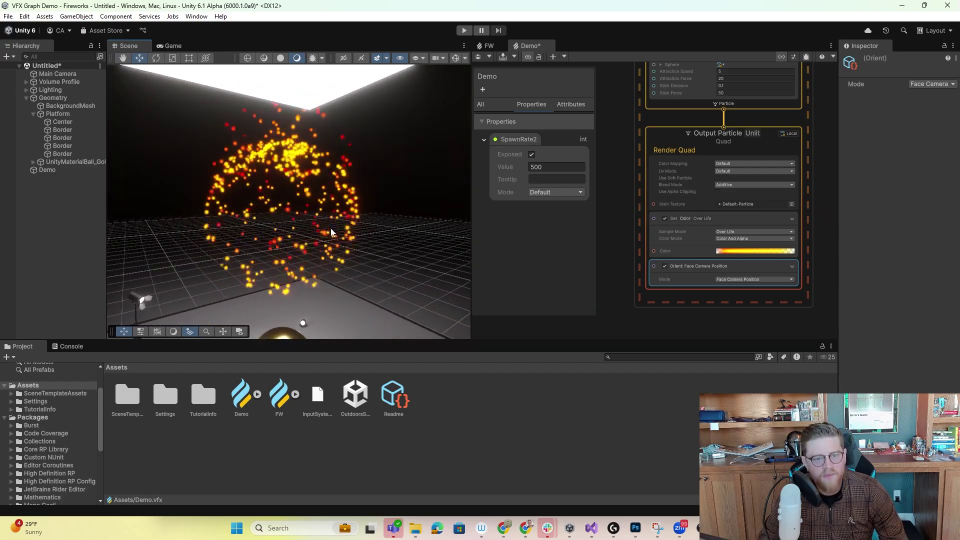
# Step: Examine the Demo object's exposed SpawnRate2 property and review the graph's Spawn, Initialize Particle and Update Particle contexts
pyautogui.click(410, 256)
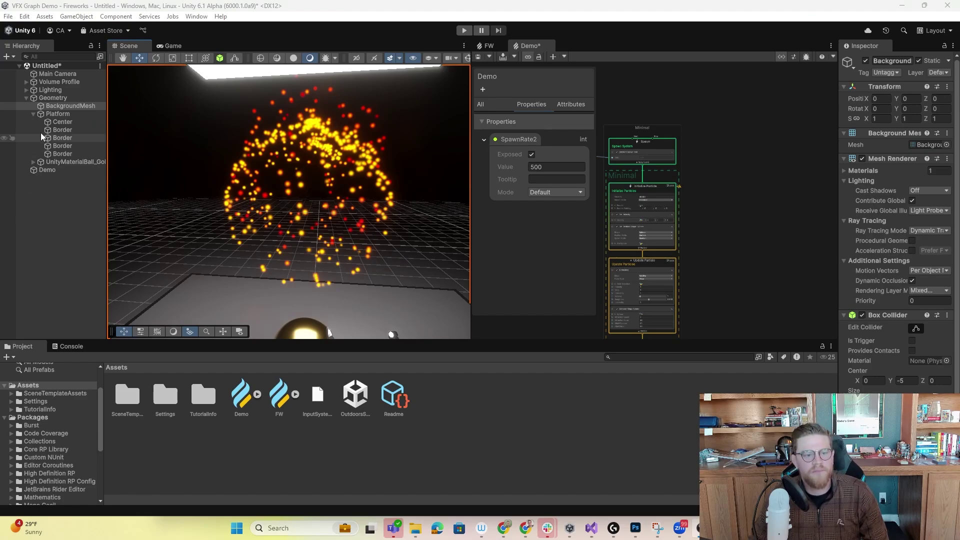
pyautogui.click(71, 237)
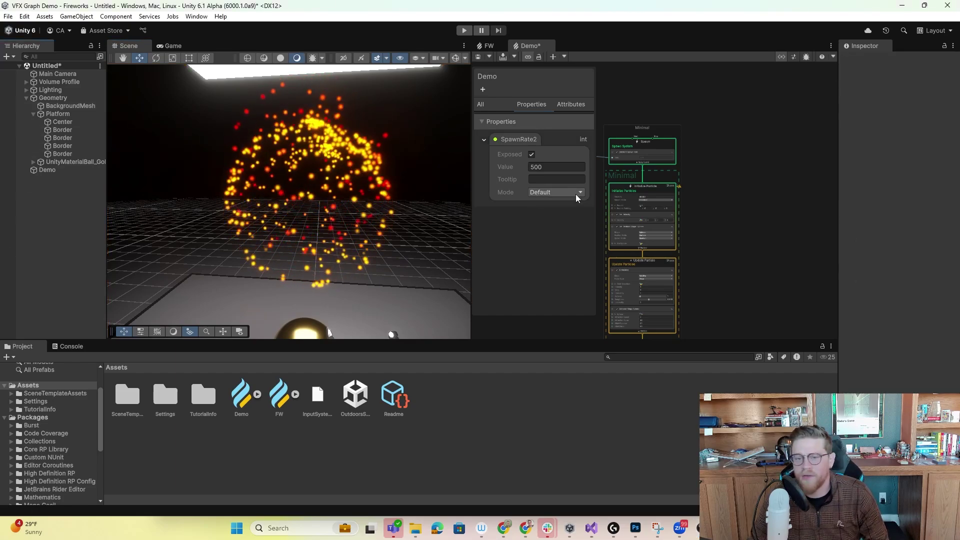
pyautogui.moveTo(743, 214); pyautogui.dragTo(784, 245, button='middle')
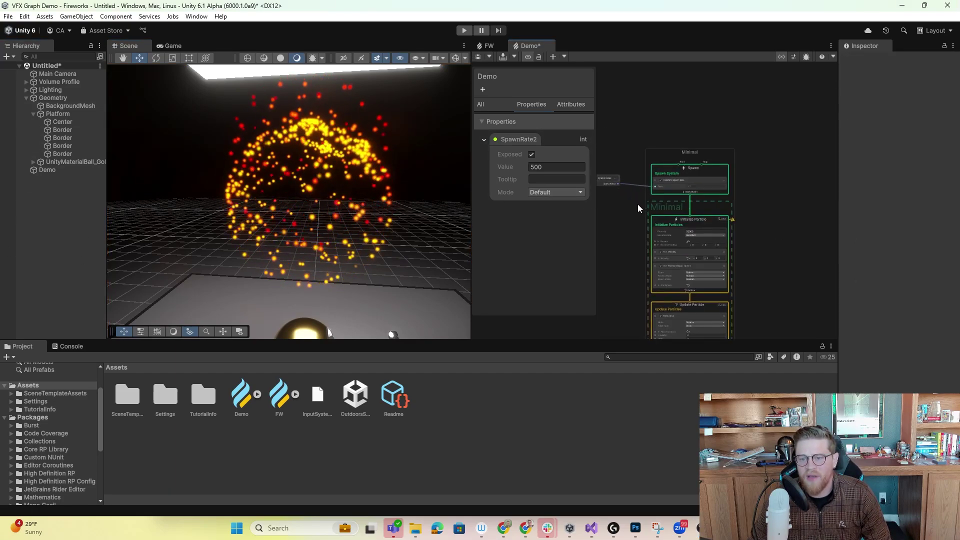
pyautogui.scroll(1, 637, 204)
pyautogui.scroll(1, 634, 205)
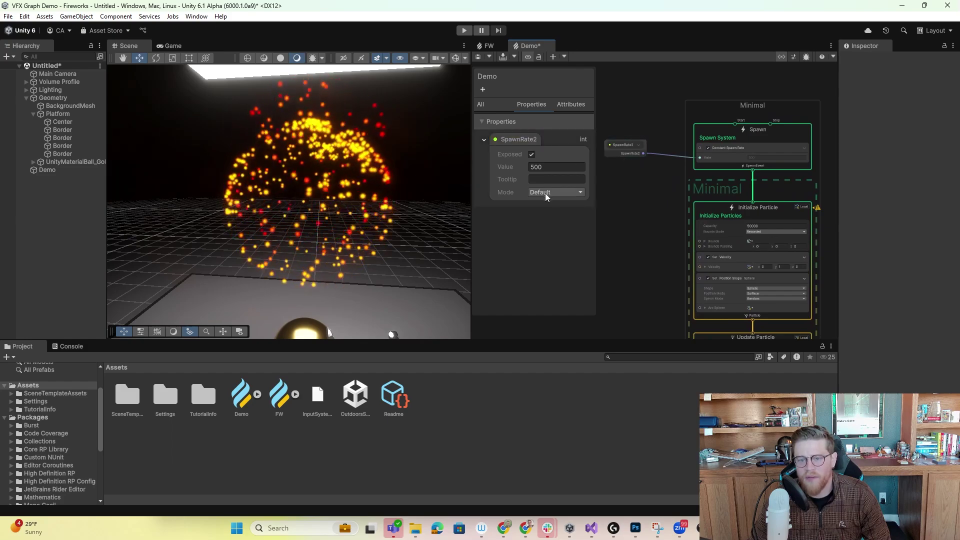
pyautogui.click(55, 170)
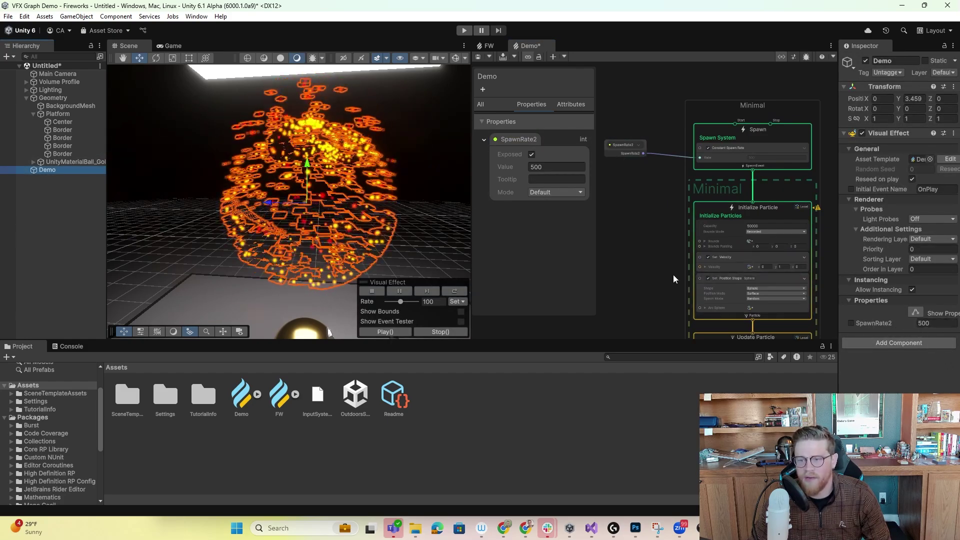
pyautogui.moveTo(672, 274); pyautogui.dragTo(623, 181, button='middle')
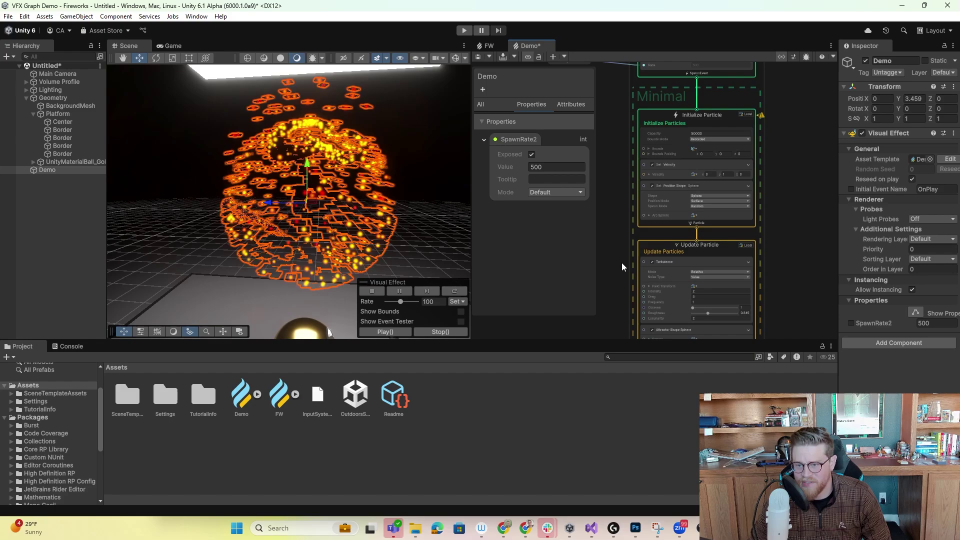
pyautogui.moveTo(622, 262); pyautogui.dragTo(625, 154, button='middle')
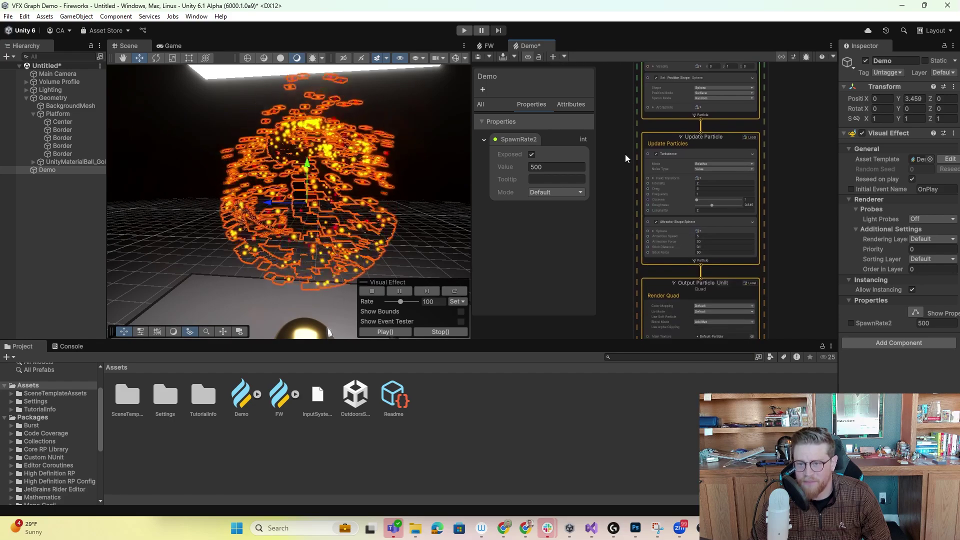
# Step: Examine the deselected particle effect in the scene and the blocks of the Output Particle context
pyautogui.click(427, 192)
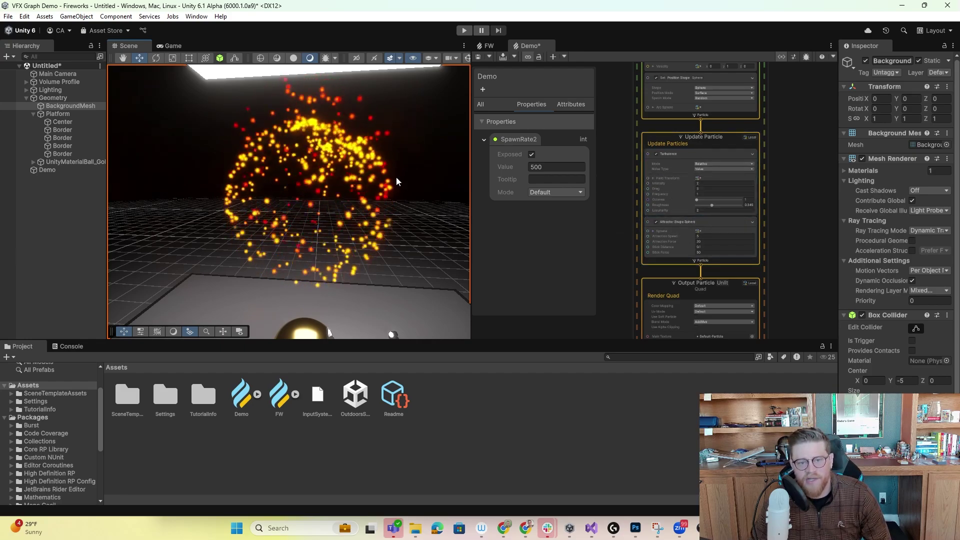
pyautogui.keyDown('alt'); pyautogui.moveTo(395, 176); pyautogui.dragTo(369, 192); pyautogui.keyUp('alt')
pyautogui.scroll(-3, 800, 285)
pyautogui.scroll(5, 797, 301)
pyautogui.moveTo(783, 287); pyautogui.dragTo(799, 152, button='middle')
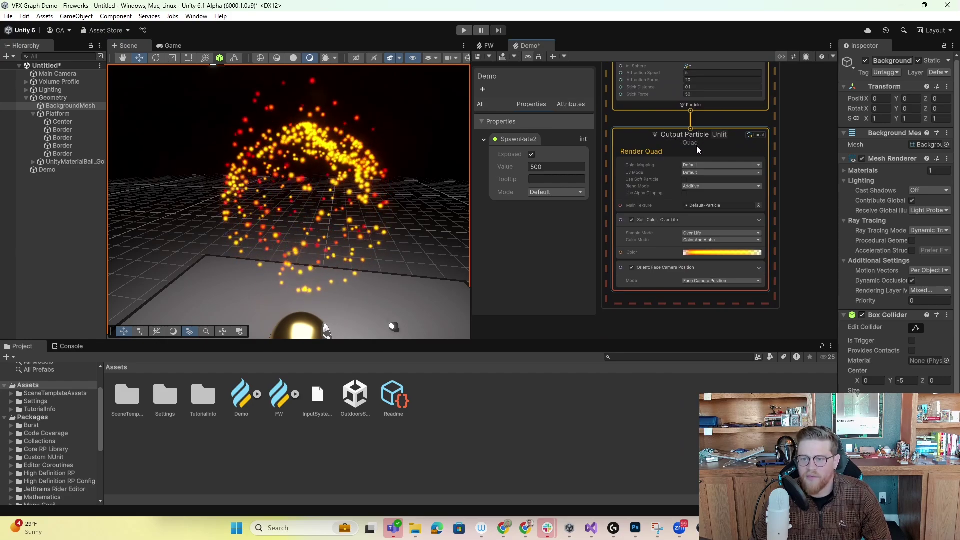
# Step: Search the node library for "divide" from an empty area of the graph, then close it without adding a node
pyautogui.moveTo(787, 225); pyautogui.dragTo(824, 178, button='middle')
pyautogui.moveTo(609, 217); pyautogui.dragTo(697, 253, button='middle')
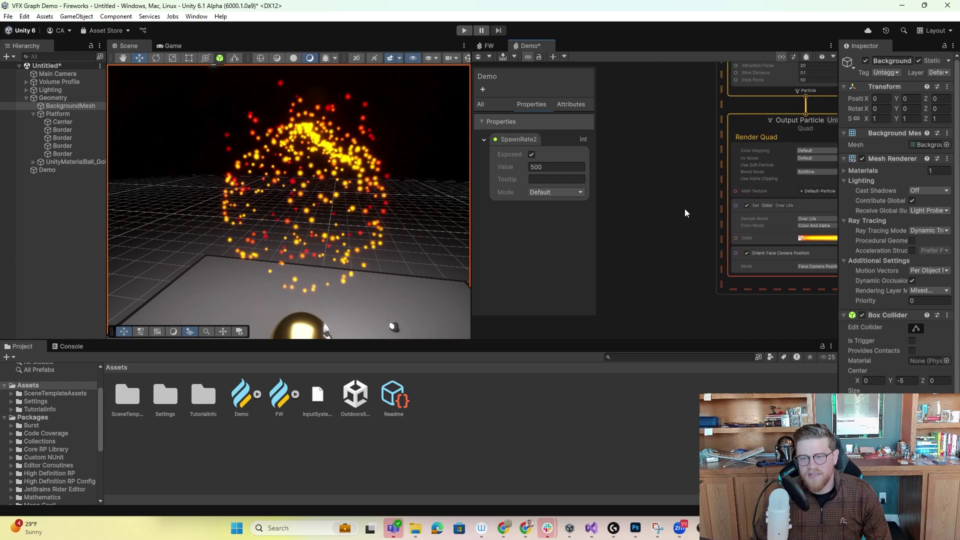
pyautogui.rightClick(603, 181)
pyautogui.click(636, 187)
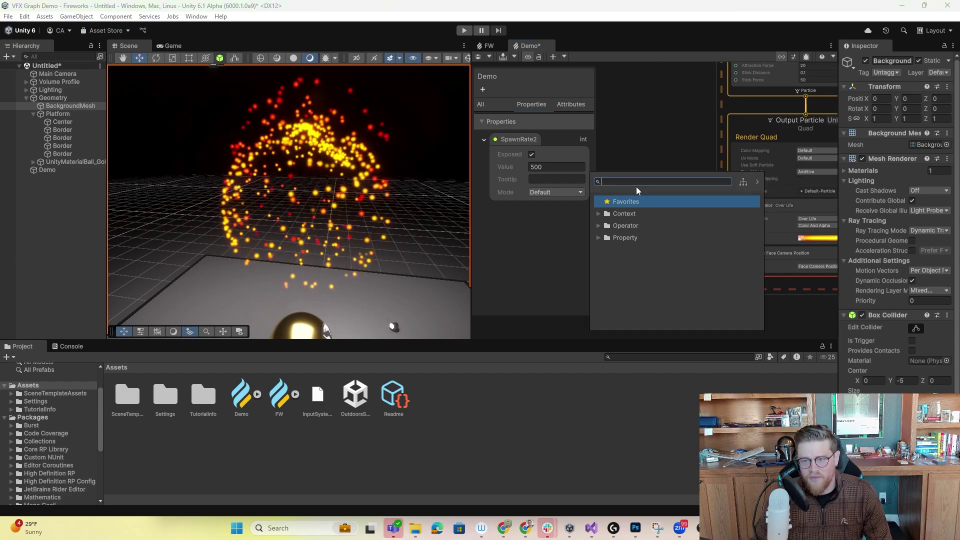
pyautogui.write('divide')
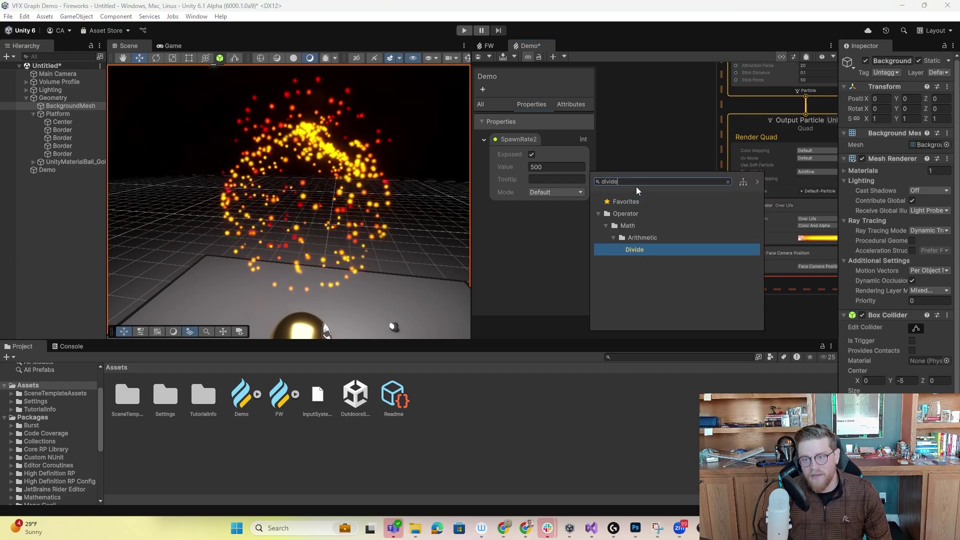
pyautogui.click(639, 154)
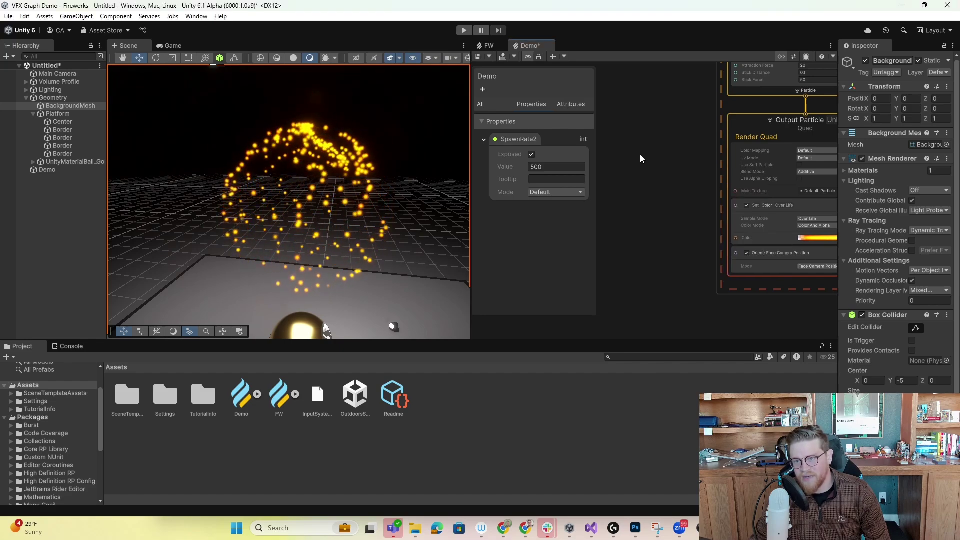
# Step: Search the node library for "image" and "text" to look for texture operators, without adding a node
pyautogui.moveTo(665, 127)
pyautogui.mouseDown(button='middle')
pyautogui.moveTo(689, 184)
pyautogui.moveTo(656, 131)
pyautogui.mouseUp(button='middle')
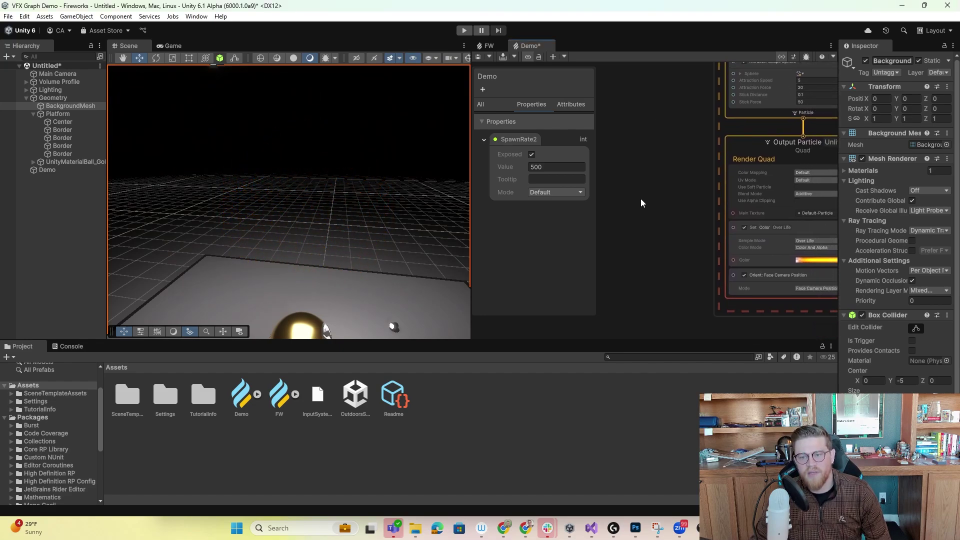
pyautogui.press('space')
pyautogui.write('image')
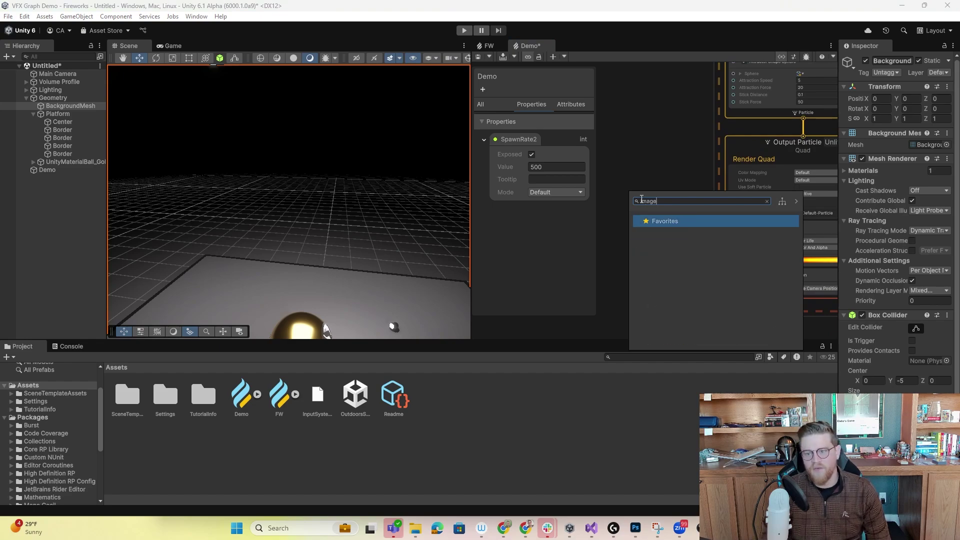
pyautogui.press('BackSpace')
pyautogui.press('BackSpace')
pyautogui.press('BackSpace')
pyautogui.press('BackSpace')
pyautogui.press('BackSpace')
pyautogui.write('text')
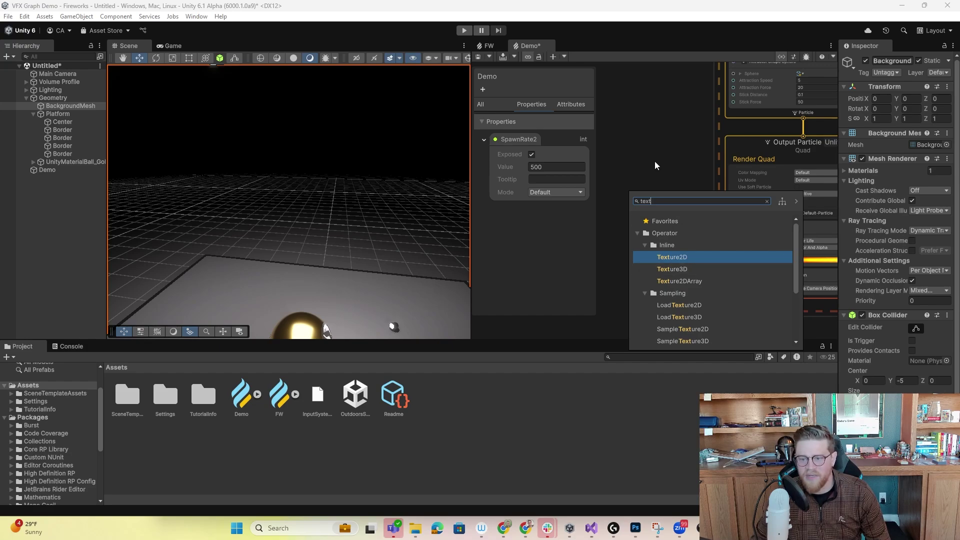
pyautogui.click(665, 133)
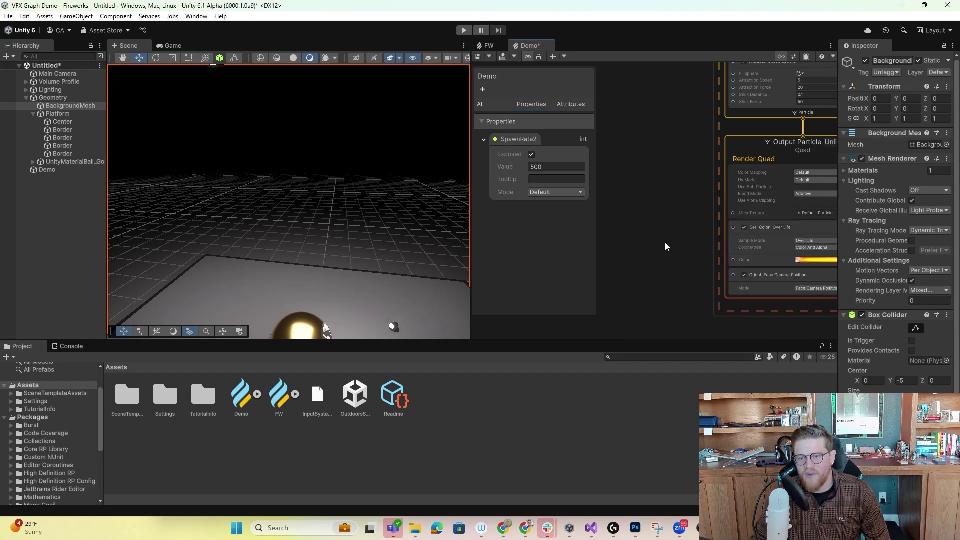
# Step: Search the node library for "spawn" beside the Spawn context, without adding a node
pyautogui.moveTo(682, 142); pyautogui.dragTo(589, 333, button='middle')
pyautogui.moveTo(801, 133); pyautogui.dragTo(722, 169, button='middle')
pyautogui.scroll(-3, 793, 265)
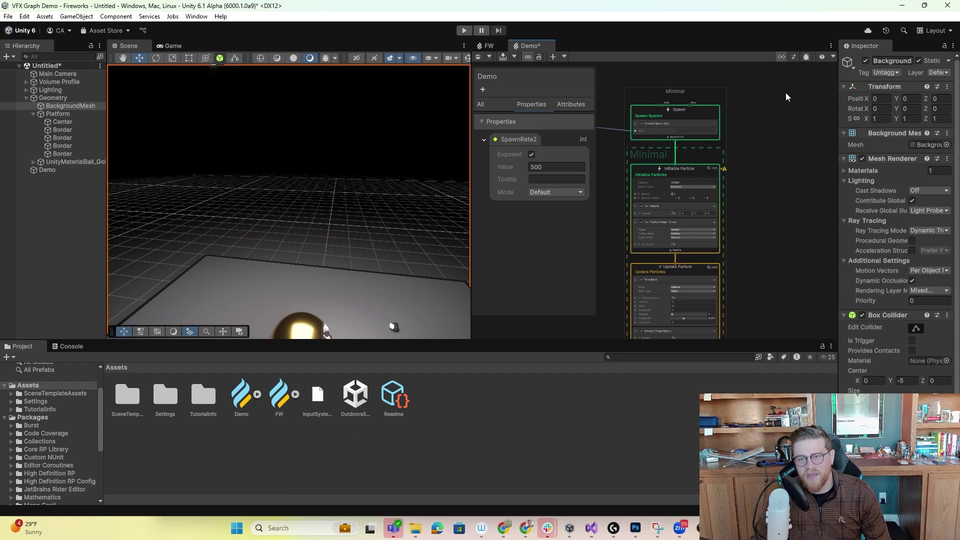
pyautogui.rightClick(769, 130)
pyautogui.click(786, 128)
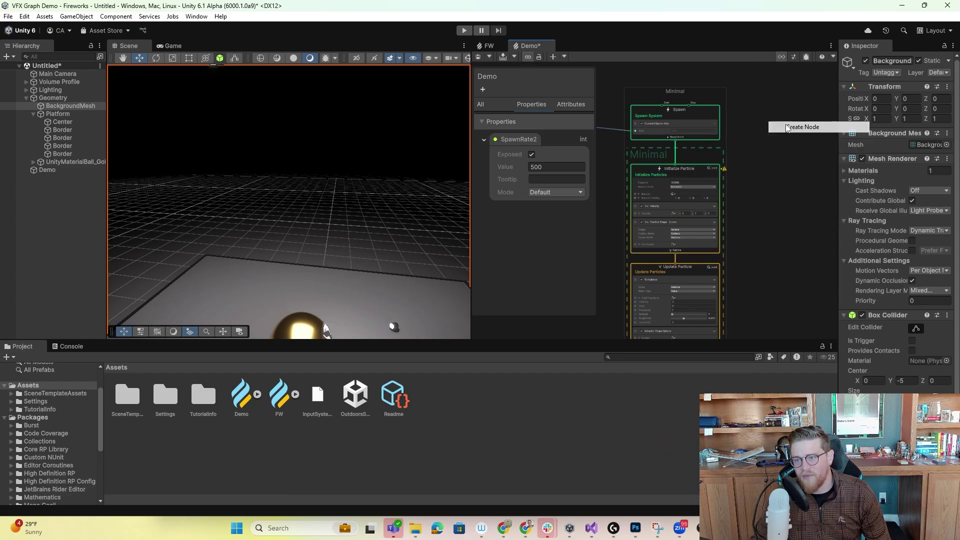
pyautogui.write('spawn')
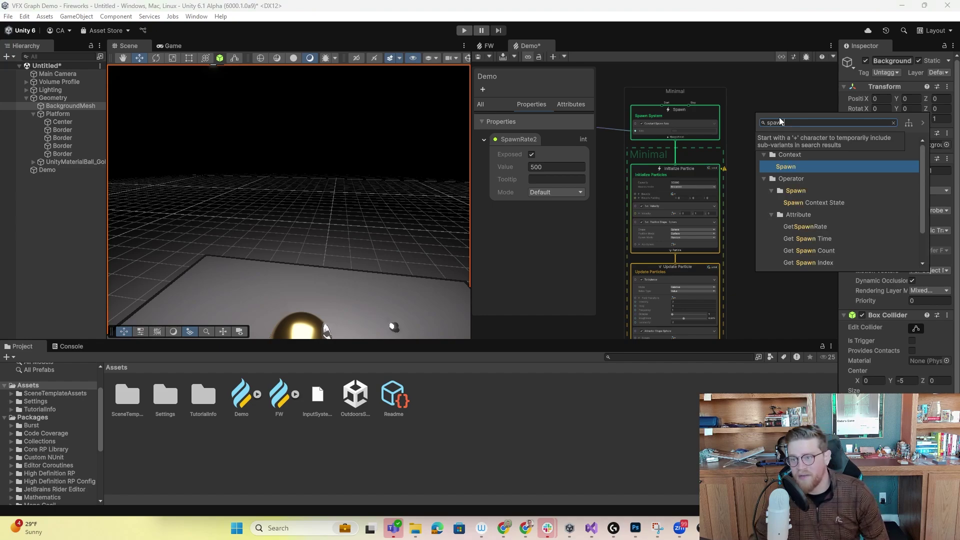
pyautogui.click(757, 86)
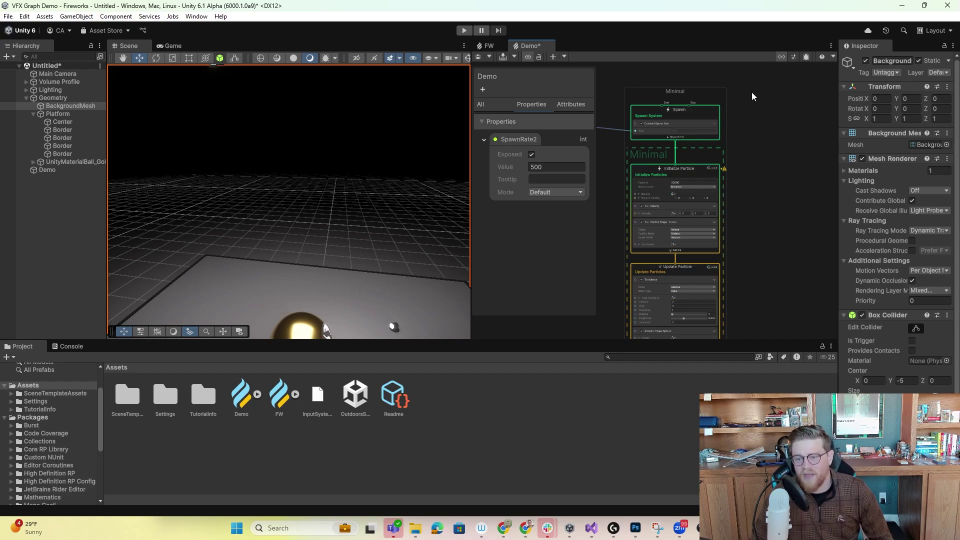
# Step: Run the scene in play mode to view the finished particle effect in the game view
pyautogui.moveTo(753, 287); pyautogui.dragTo(746, 240, button='middle')
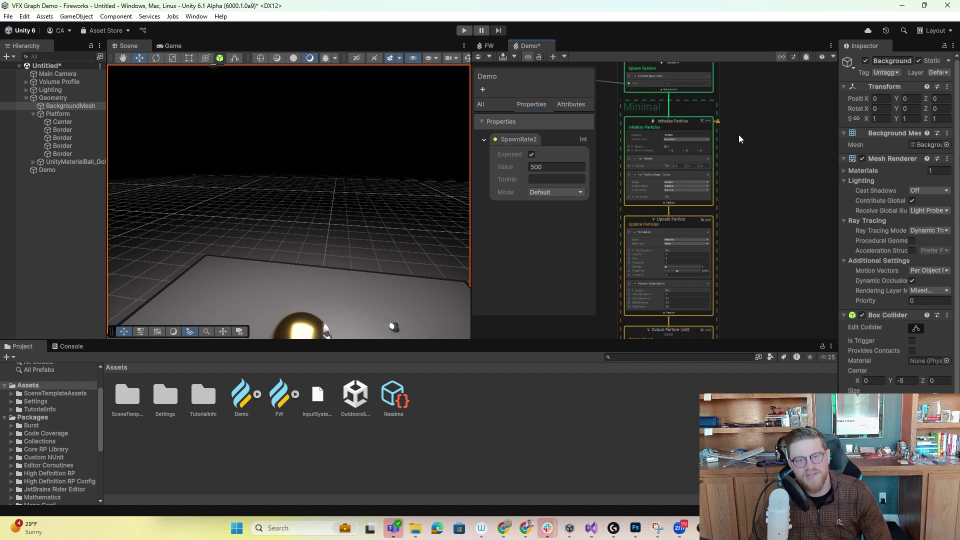
pyautogui.hotkey('ctrl', 'p')
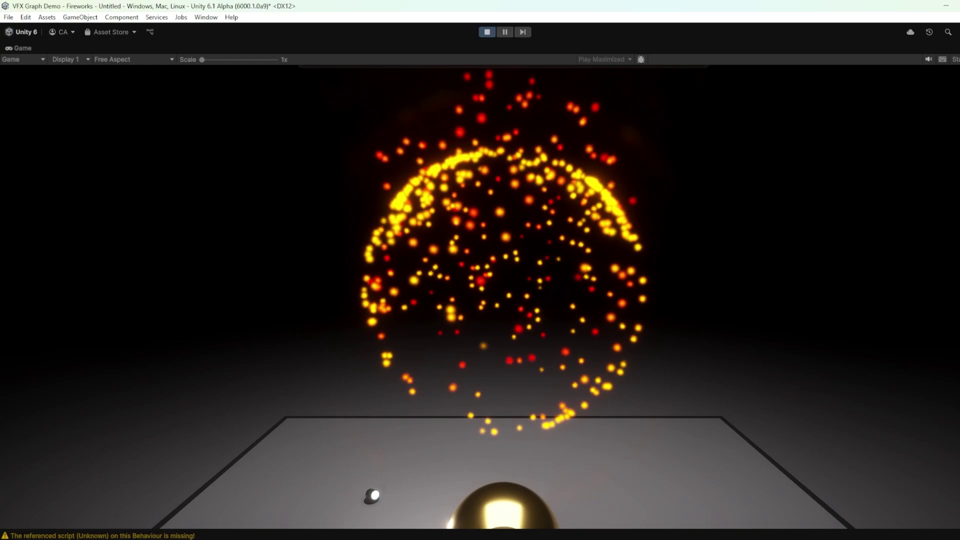